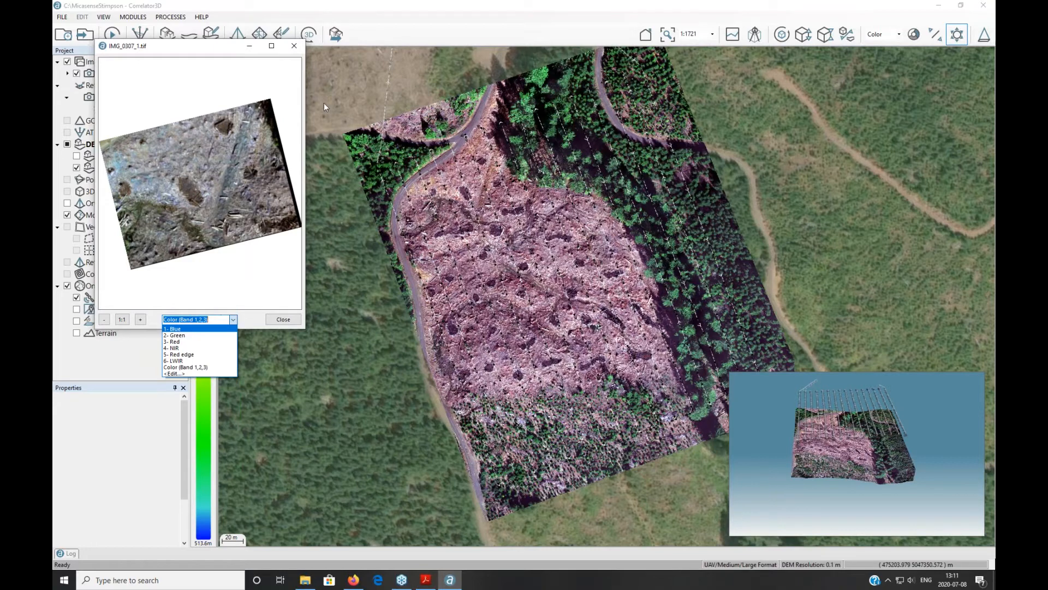
# Step: Dismiss the band list unchanged and close the IMG_0307_1.tif image viewer window
pyautogui.click(305, 48)
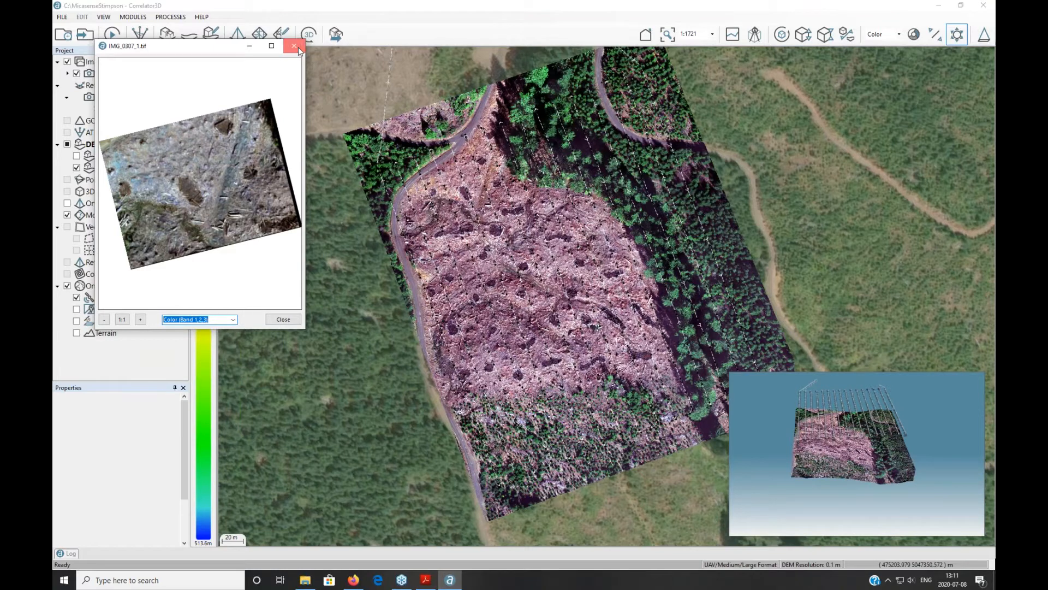
pyautogui.click(294, 46)
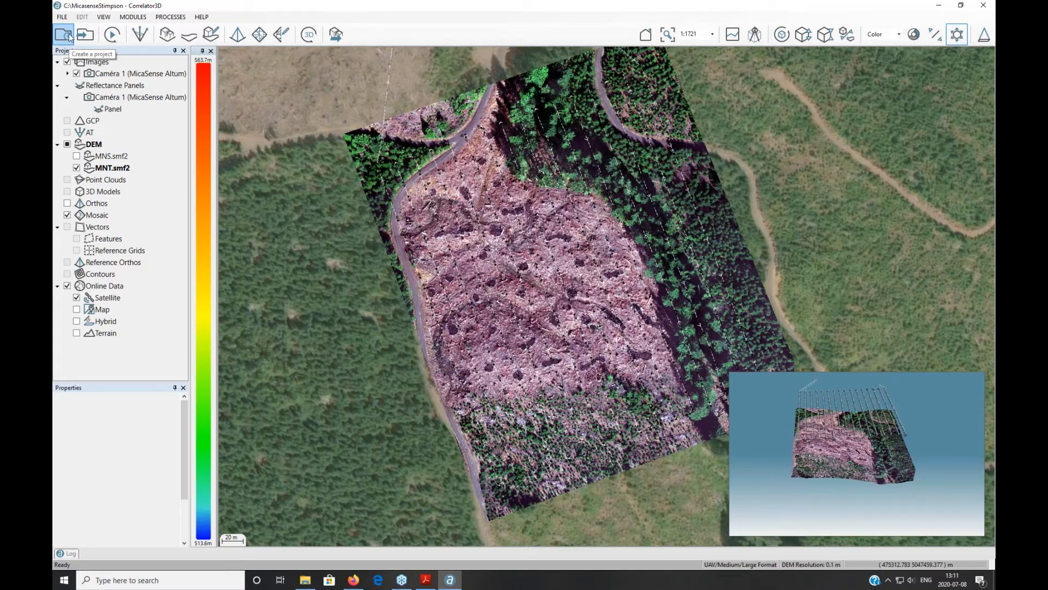
# Step: Set up the automated workflow with the Classic Photogrammetric profile and Generate script (no processing) ticked
pyautogui.click(119, 34)
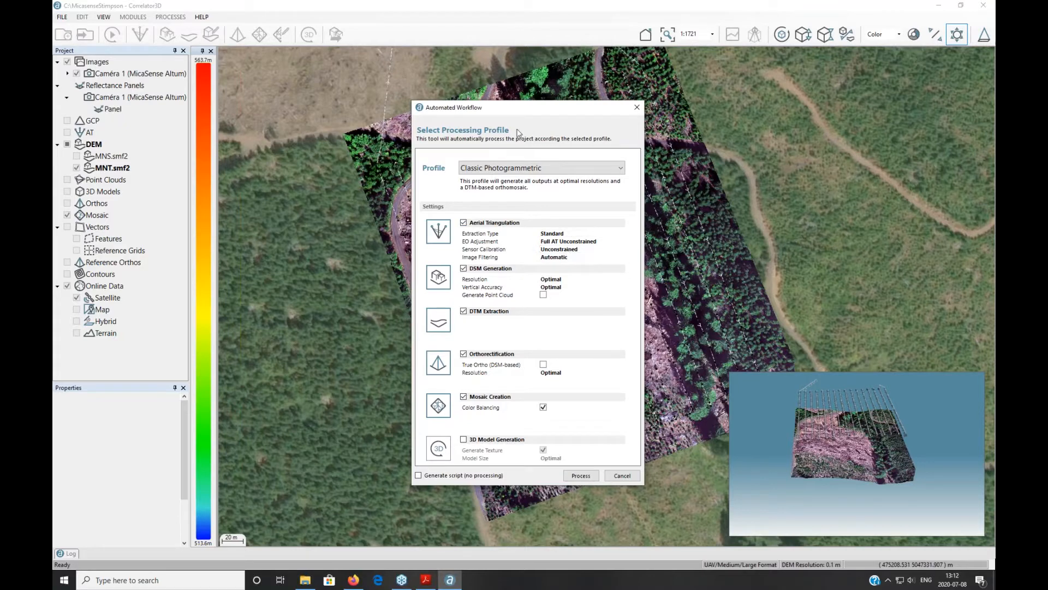
pyautogui.click(542, 169)
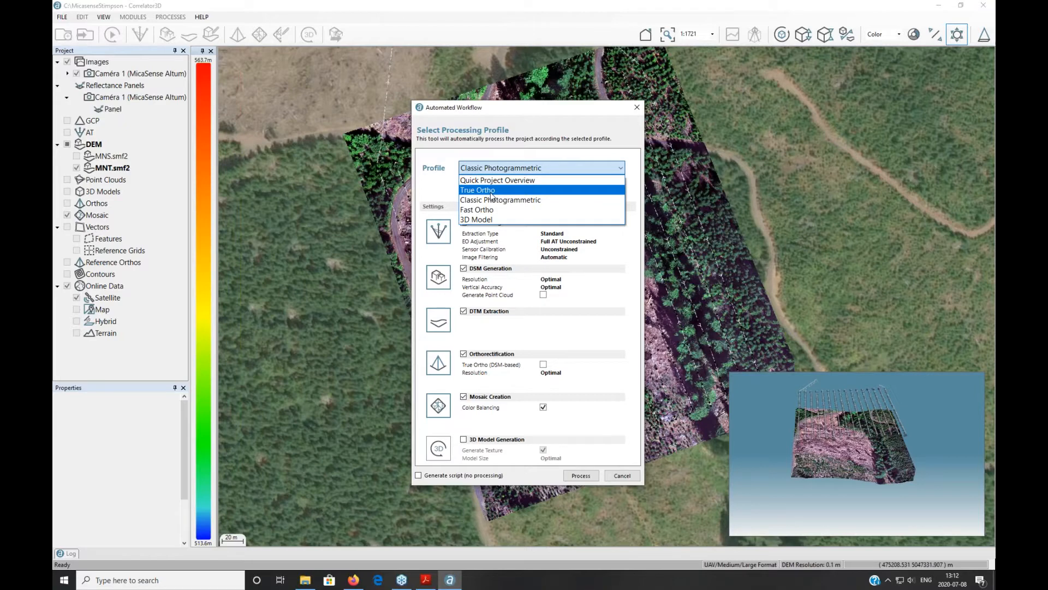
pyautogui.click(418, 478)
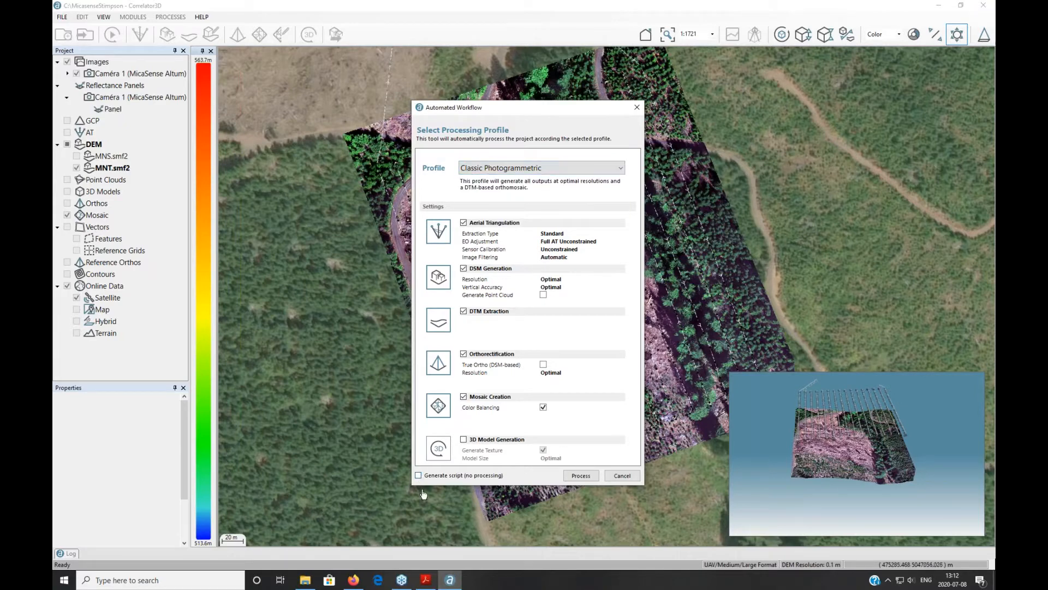
pyautogui.click(419, 475)
# Step: Generate the Project.spt script, move its Notepad window aside to read it, then close it
pyautogui.click(579, 476)
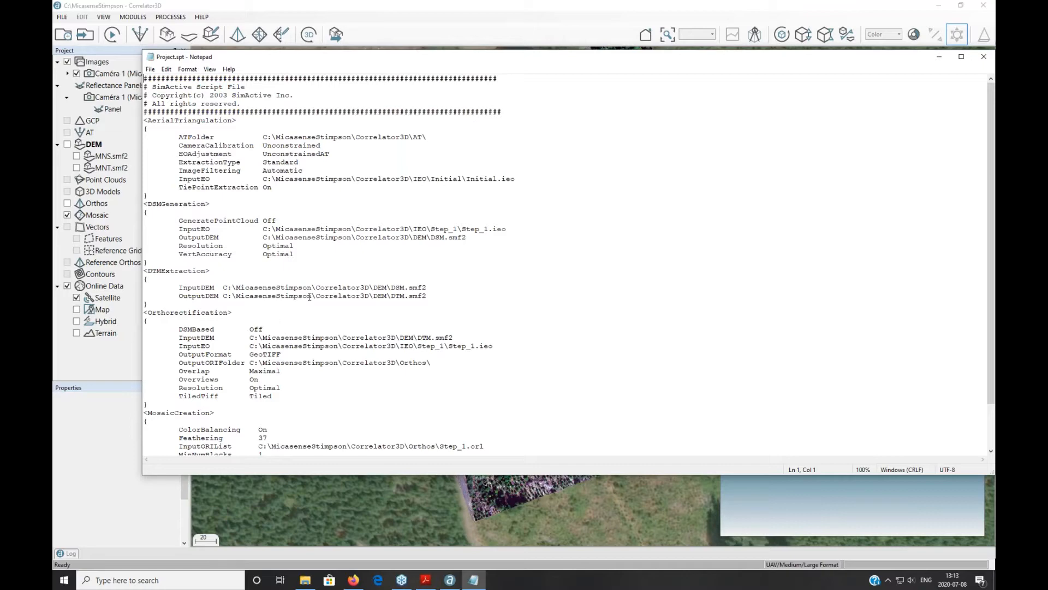
pyautogui.moveTo(607, 60); pyautogui.dragTo(475, 173)
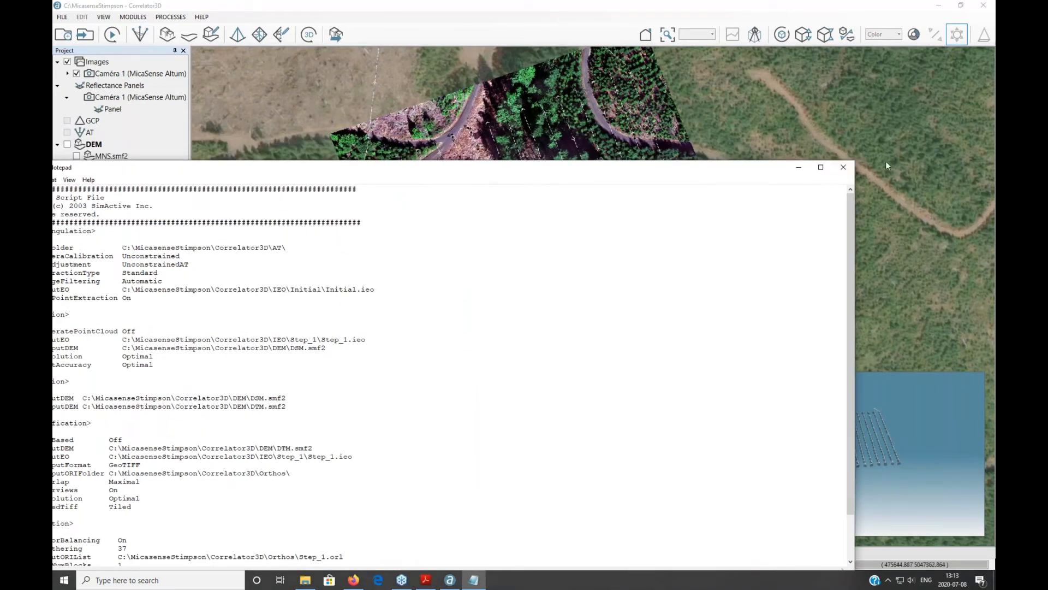
pyautogui.click(844, 168)
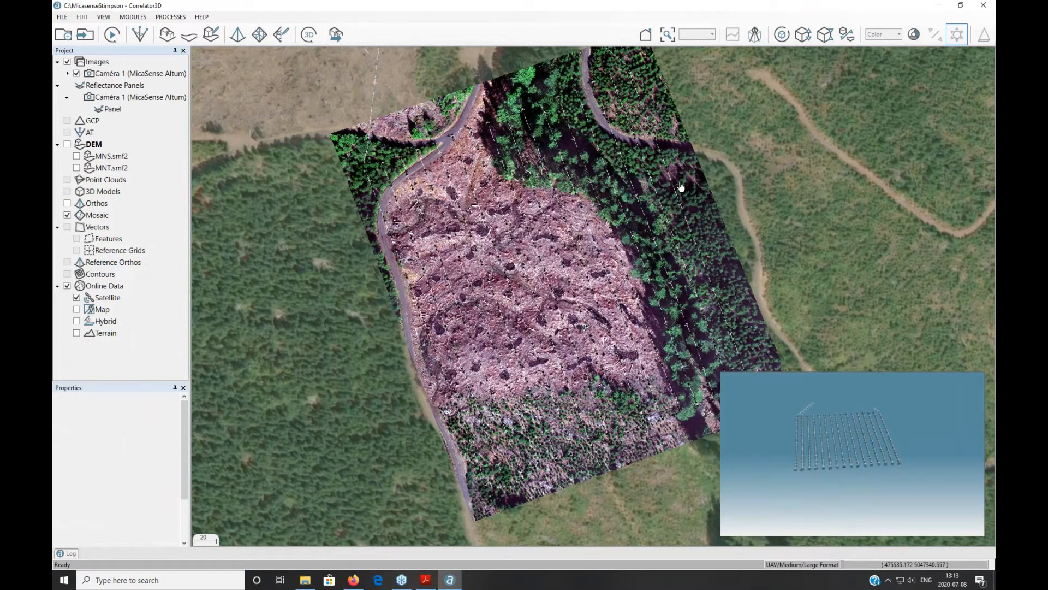
# Step: Start a new UAV project from the FILE menu with Unregistered Bands ticked for the camera
pyautogui.click(62, 18)
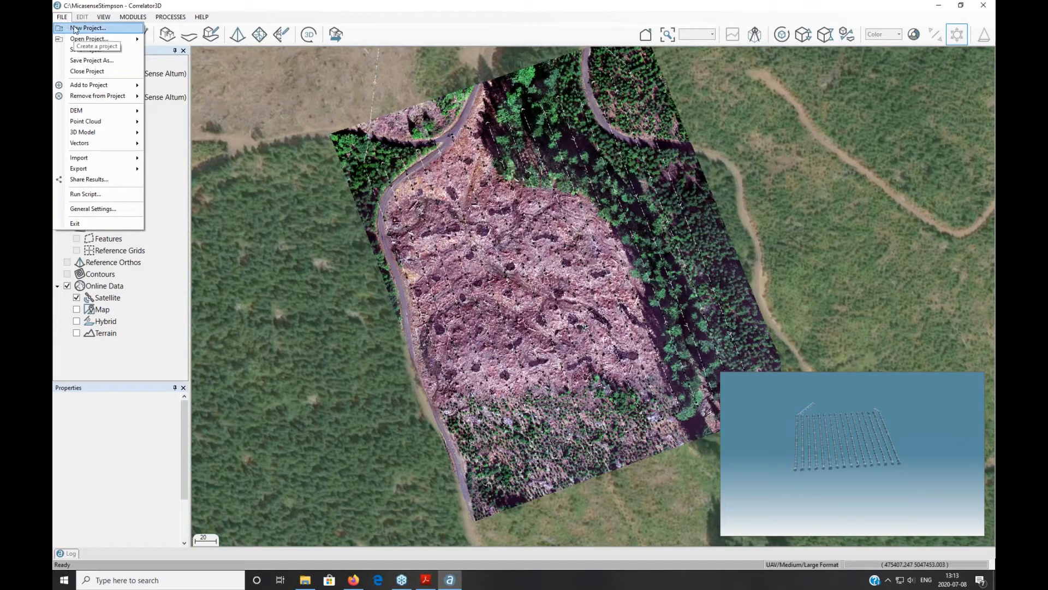
pyautogui.click(82, 28)
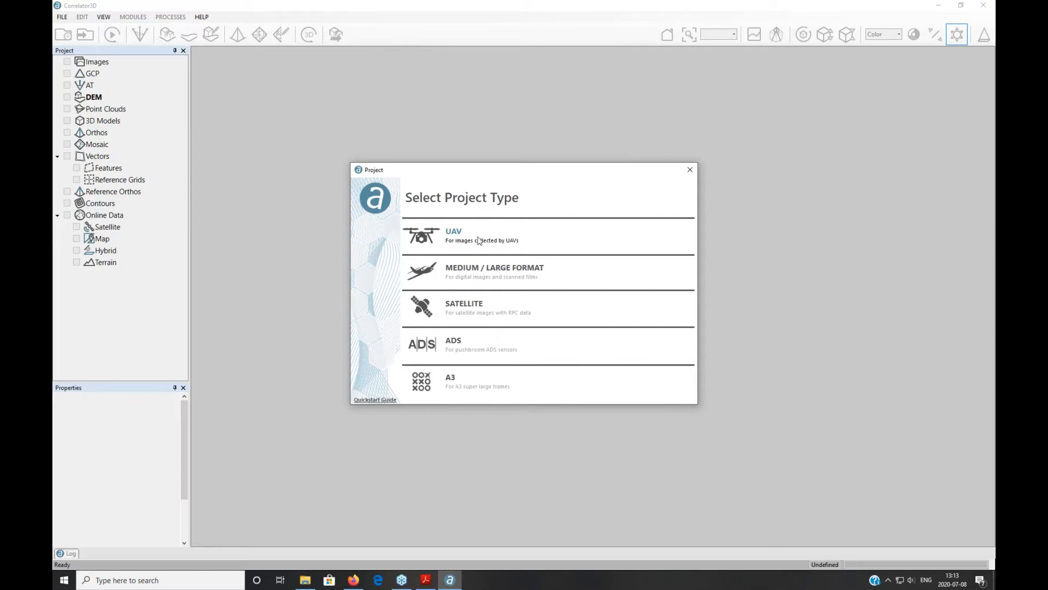
pyautogui.click(454, 233)
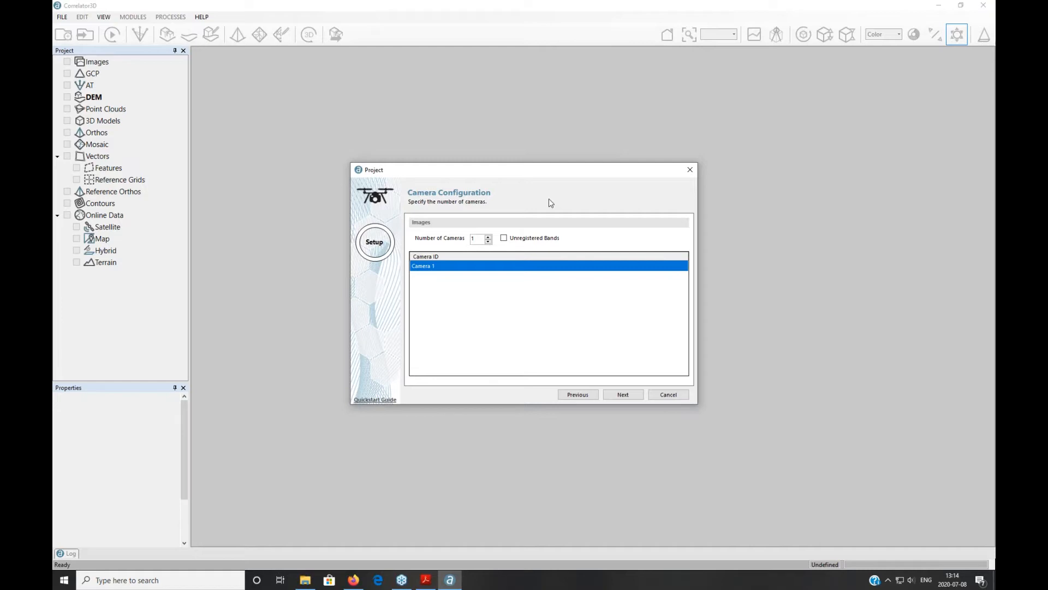
pyautogui.click(504, 241)
# Step: Load the 21 images from C:\MicasenseStimpson\New folder into Camera 1's band configuration
pyautogui.click(621, 394)
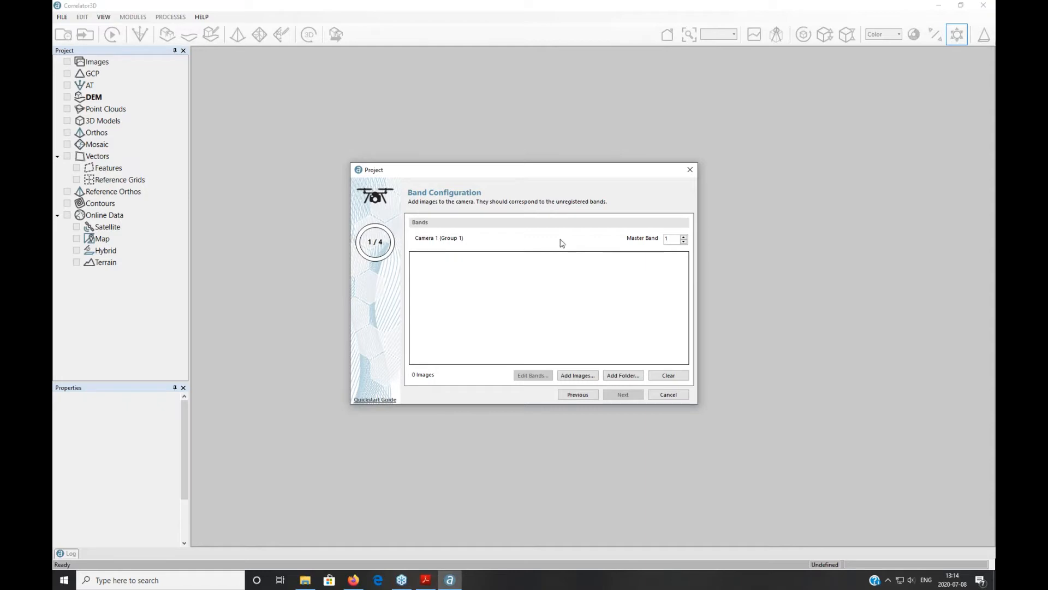
pyautogui.click(625, 376)
pyautogui.scroll(-4, 577, 322)
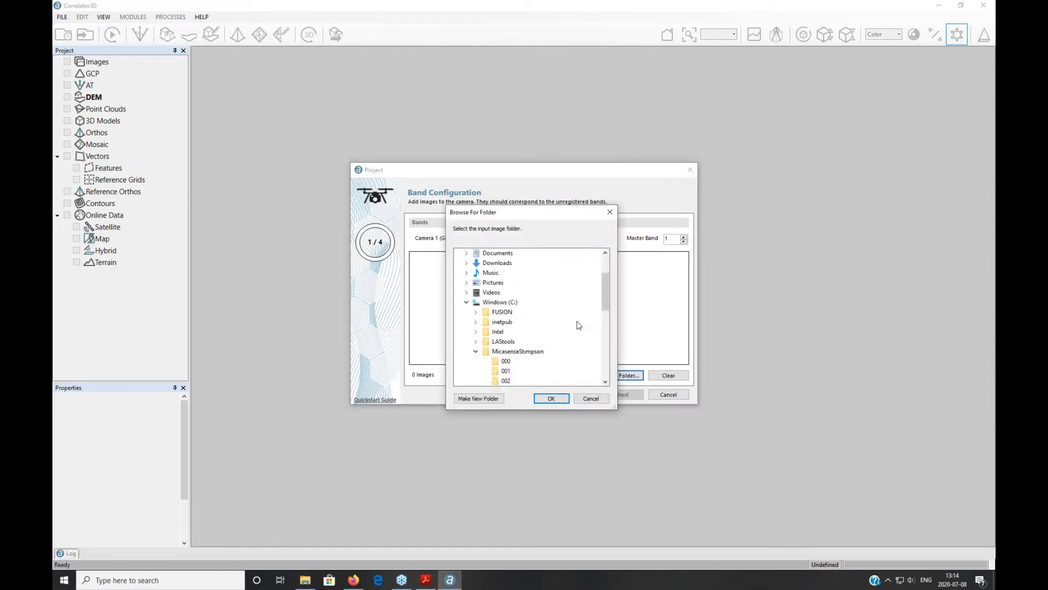
pyautogui.click(517, 362)
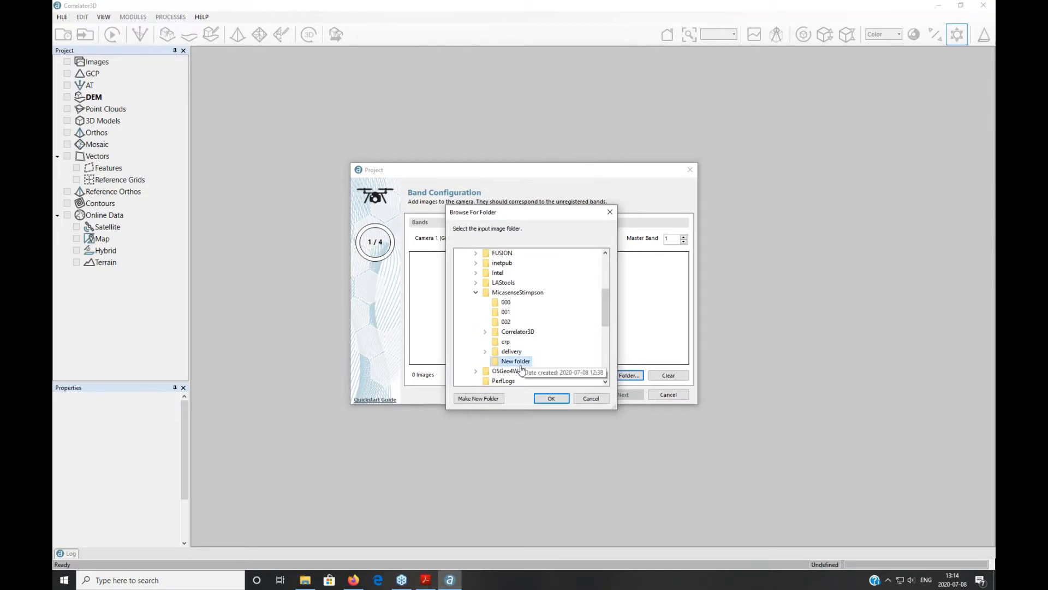
pyautogui.click(551, 398)
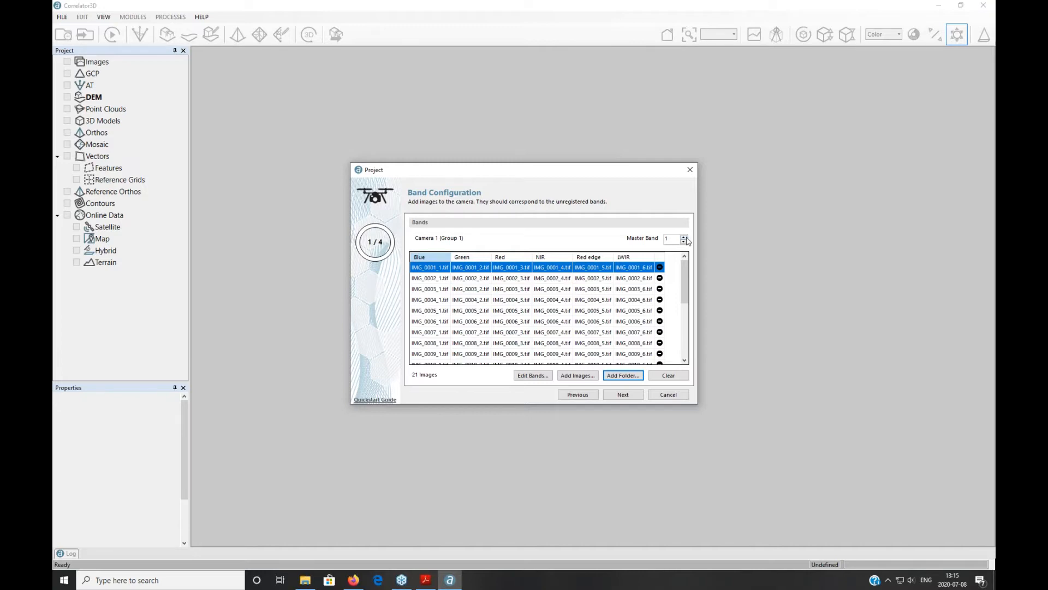
# Step: Set Master Band to 2, review Edit Bands without changes, and continue to exterior orientation
pyautogui.click(684, 237)
pyautogui.click(532, 375)
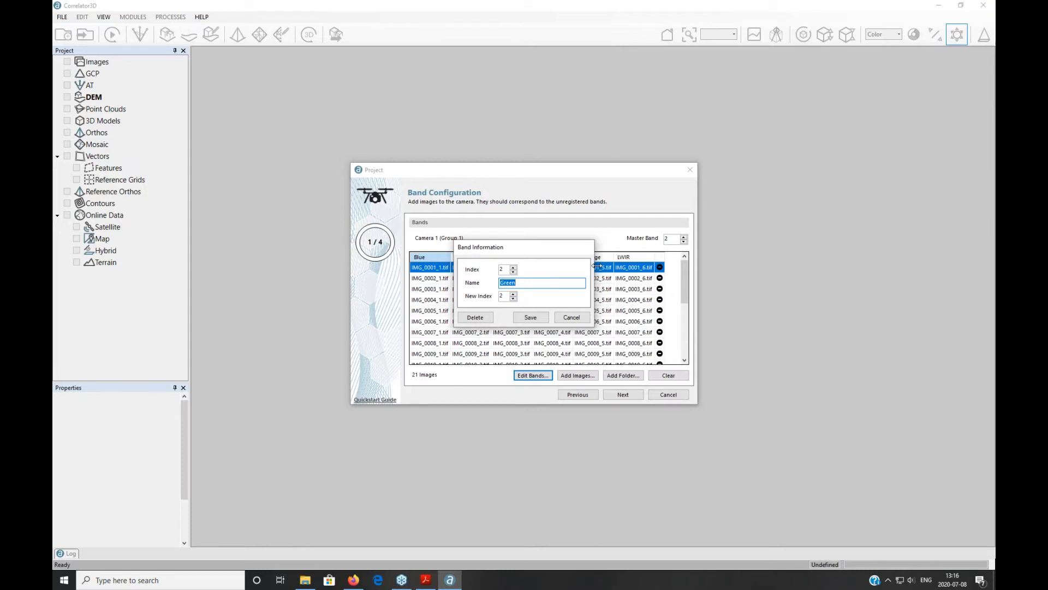
pyautogui.click(571, 317)
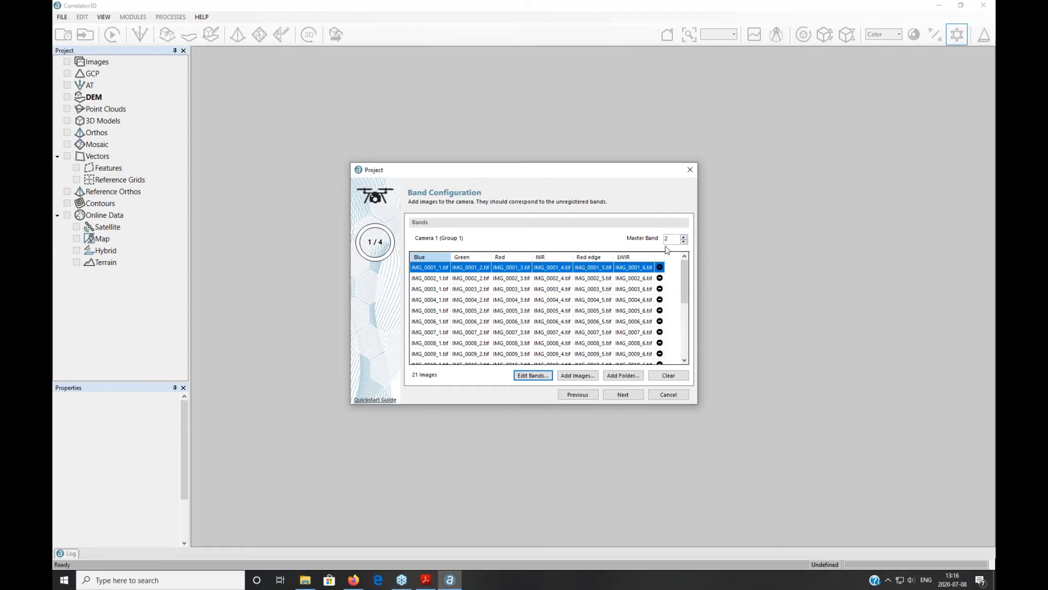
pyautogui.click(623, 394)
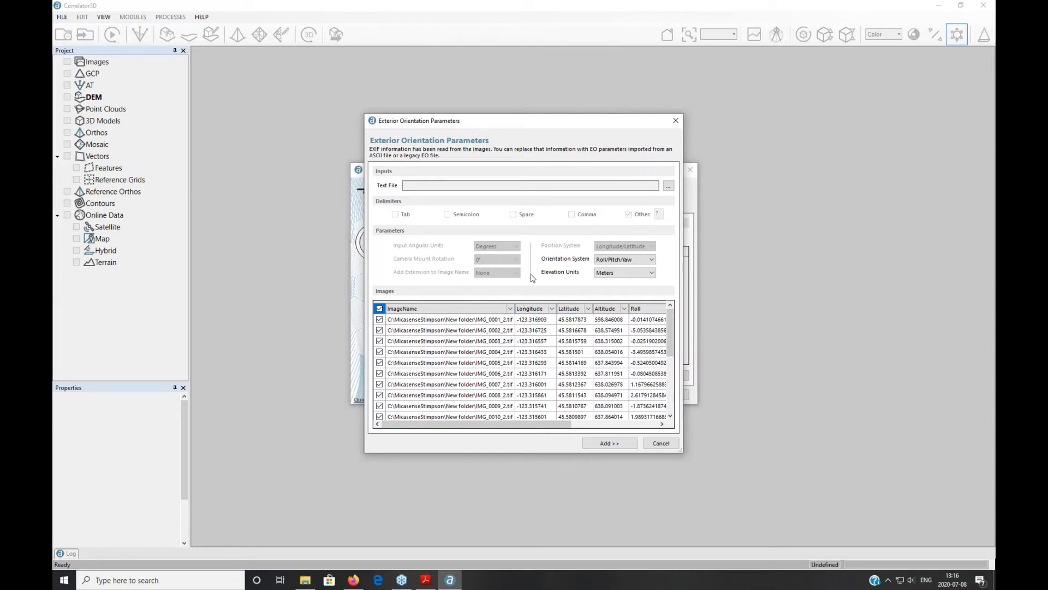
# Step: Set the image projection to UTM, WGS84 datum, Meter units, zone 10 N, and confirm
pyautogui.click(617, 446)
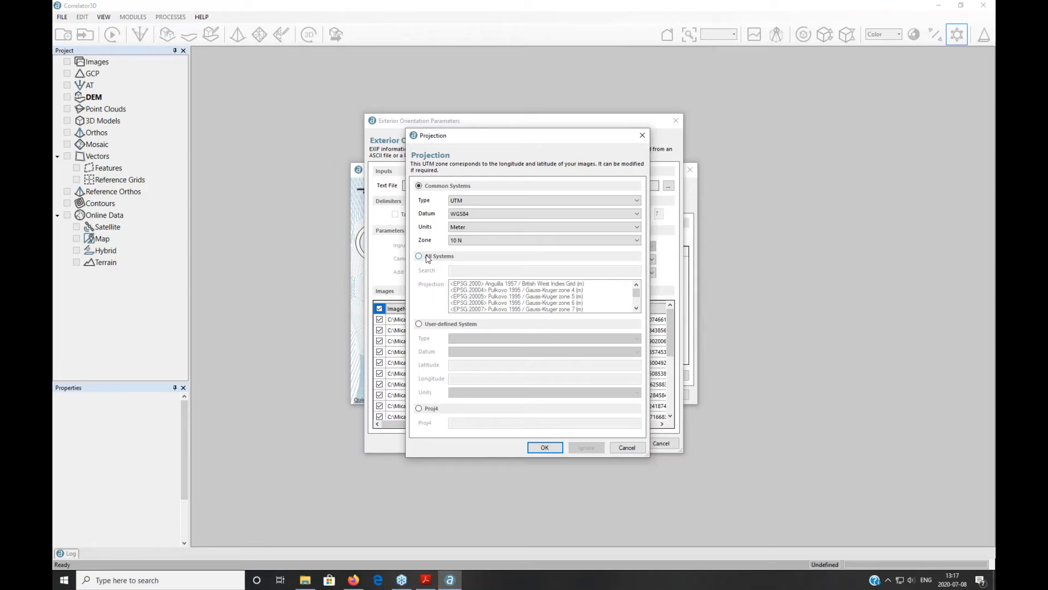
pyautogui.click(463, 204)
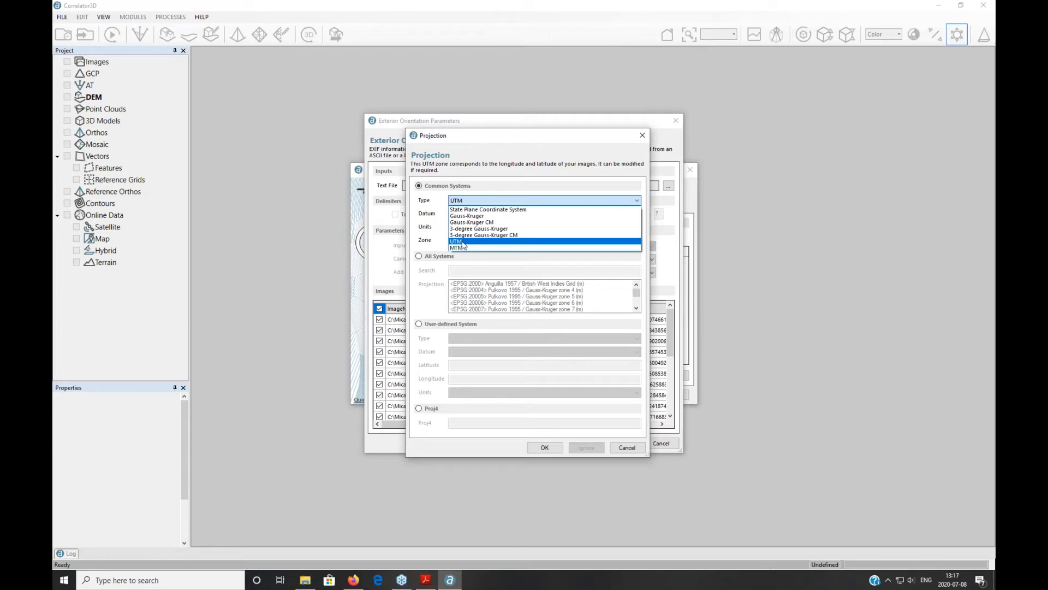
pyautogui.click(464, 242)
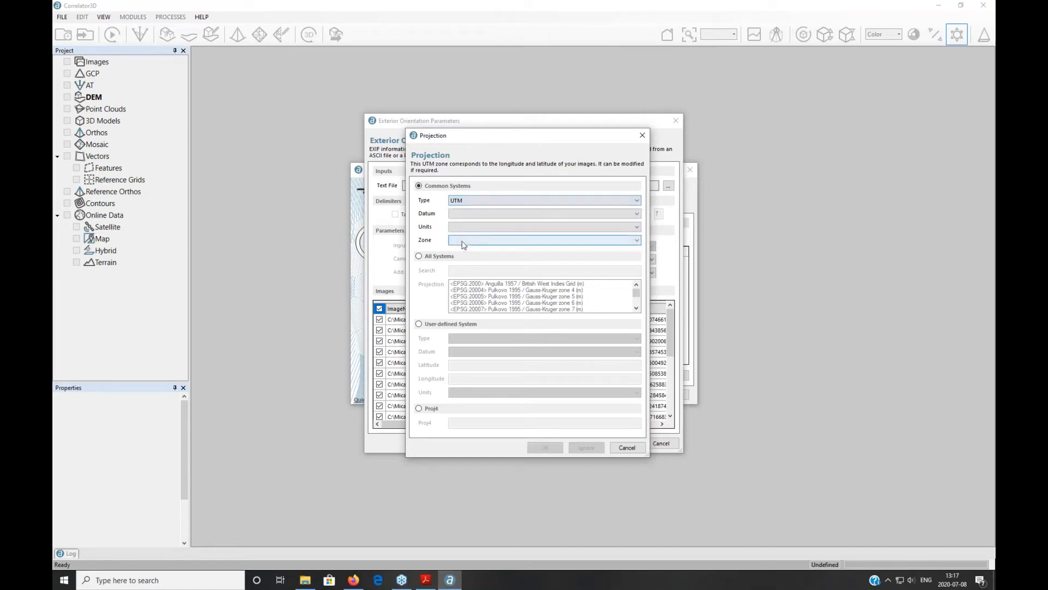
pyautogui.click(468, 214)
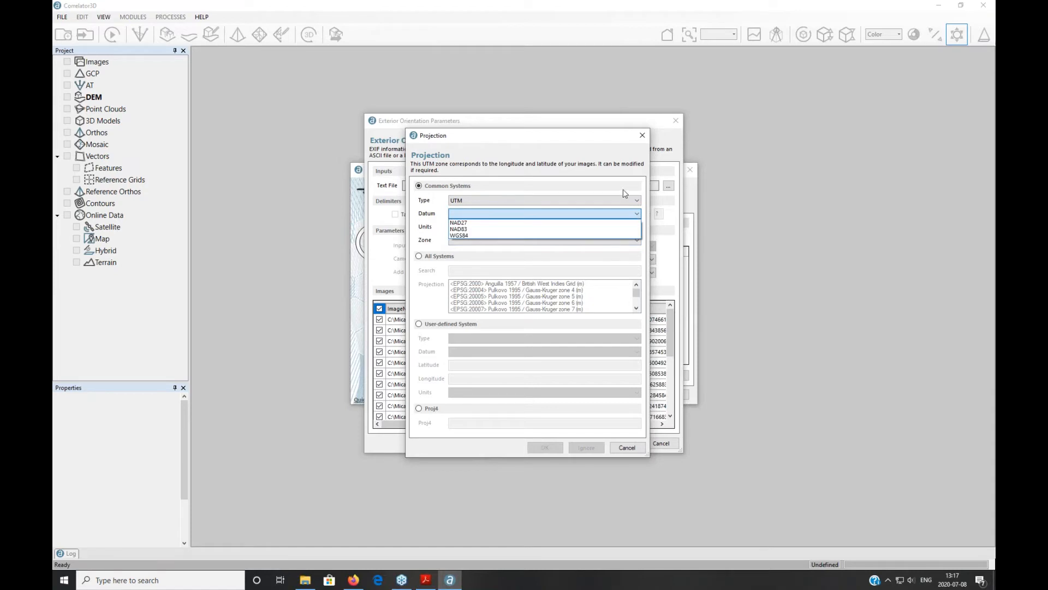
pyautogui.click(461, 235)
pyautogui.click(470, 226)
pyautogui.click(473, 236)
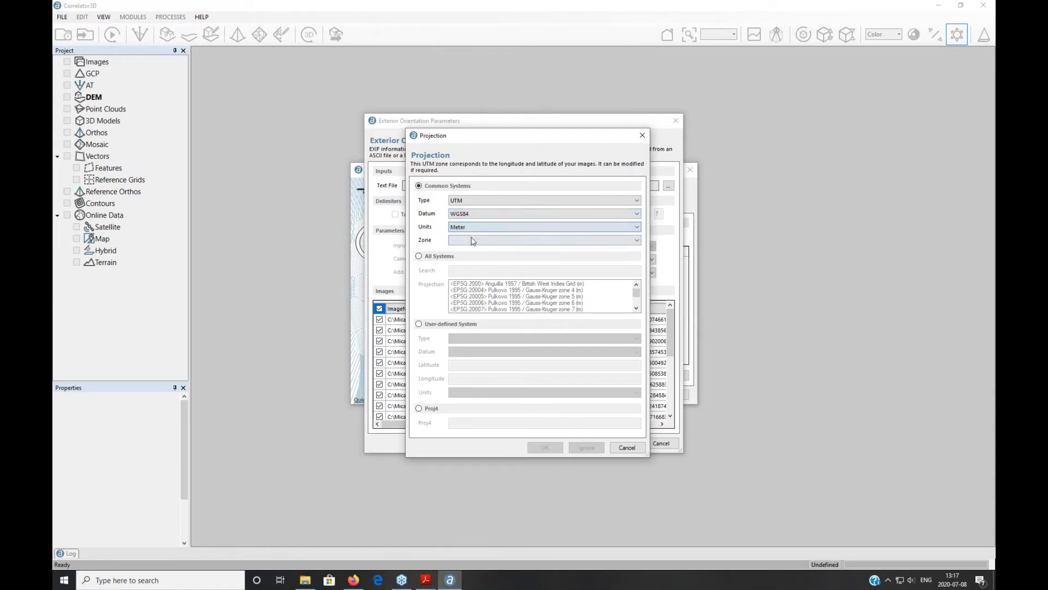
pyautogui.click(472, 241)
pyautogui.click(470, 345)
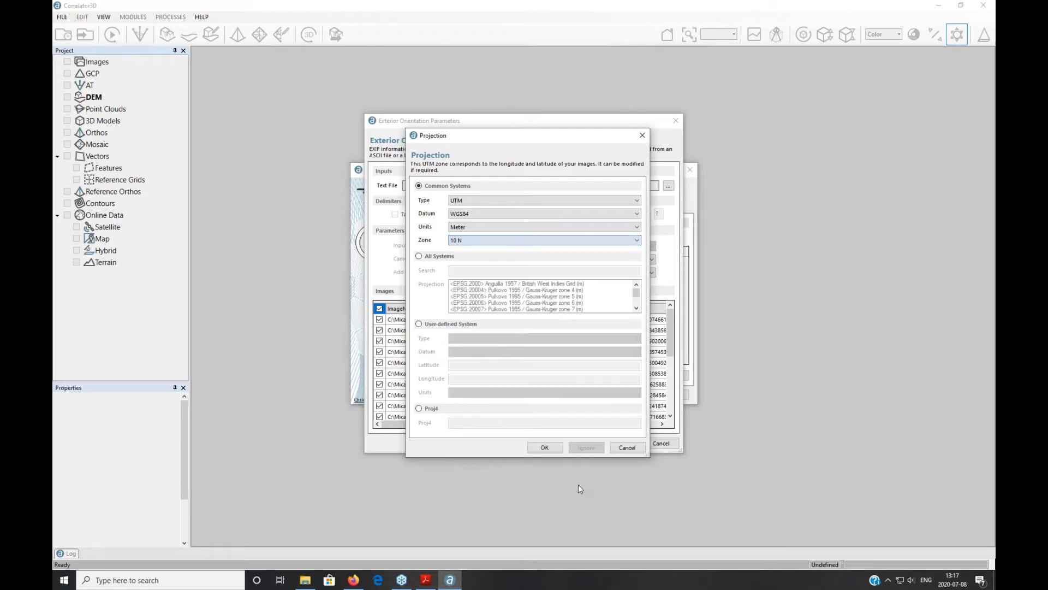
pyautogui.click(545, 447)
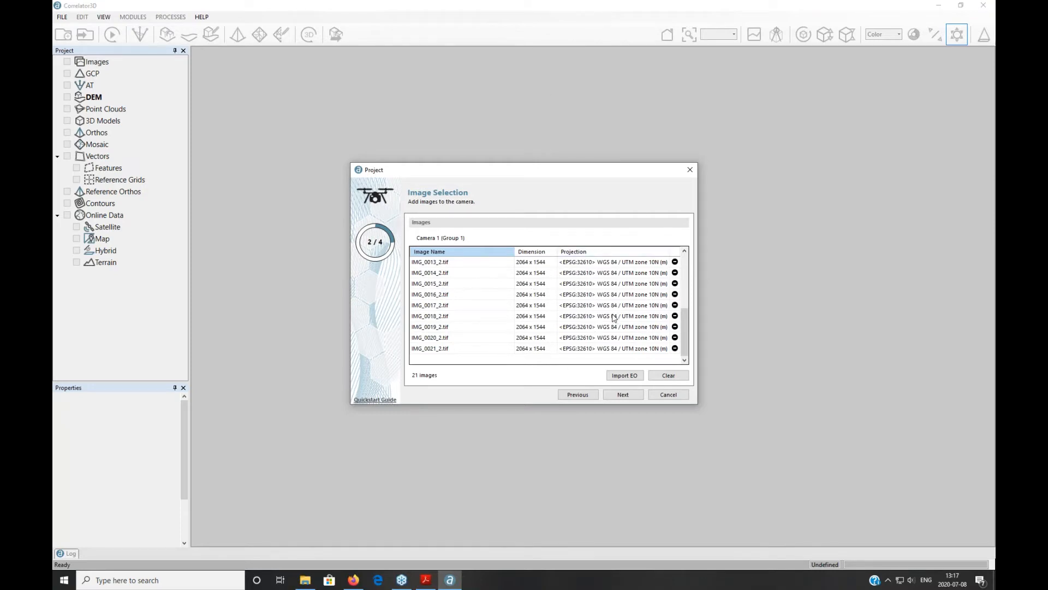
# Step: Advance from Image Selection to Camera Parameters (3/4) for Camera 1
pyautogui.click(622, 394)
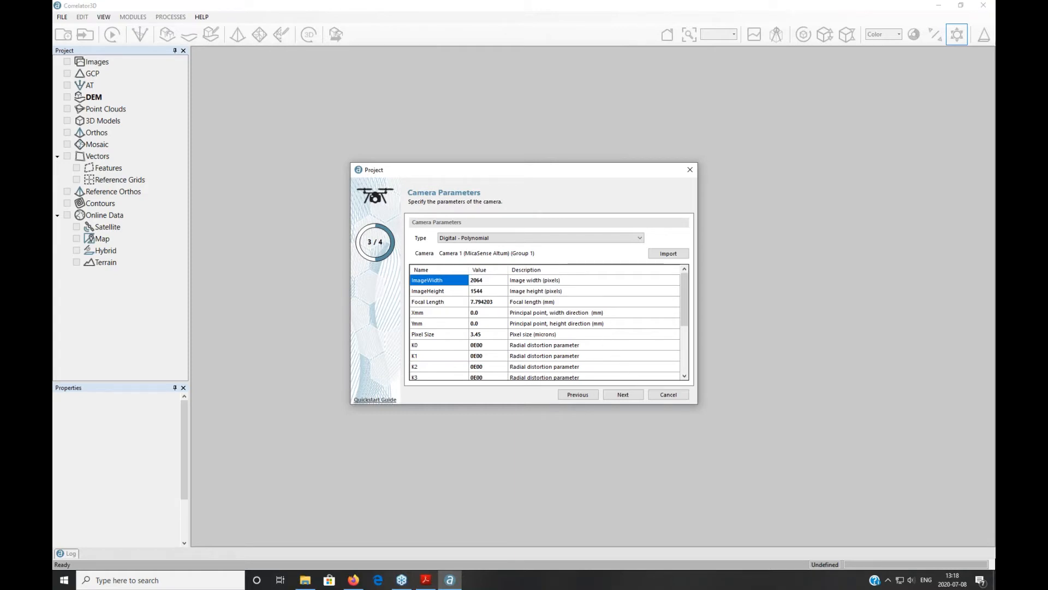
# Step: Move past Camera Parameters, then close the wizard and confirm that all progress will be lost
pyautogui.click(623, 395)
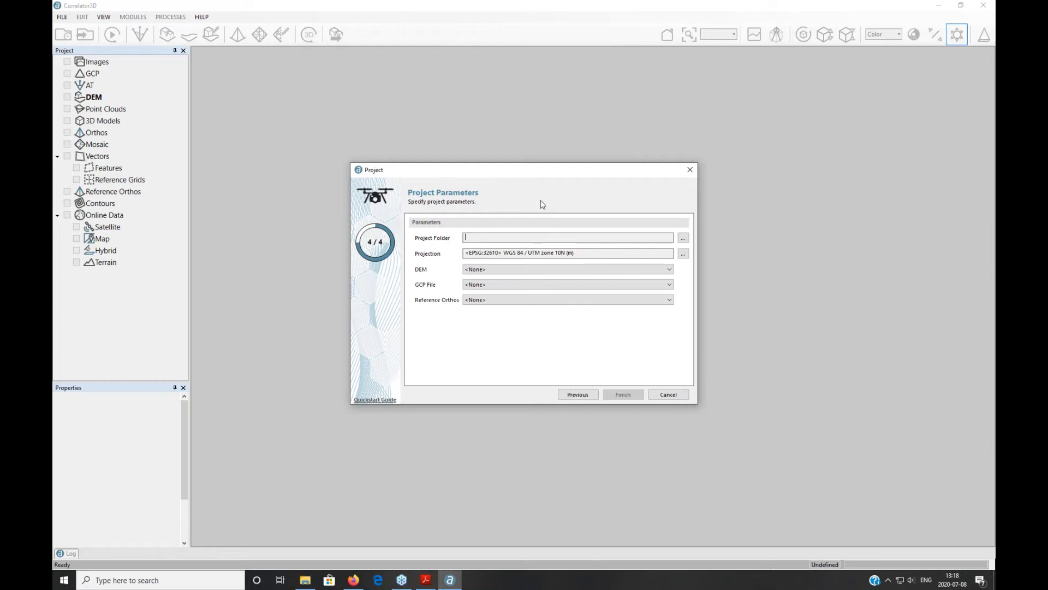
pyautogui.click(690, 170)
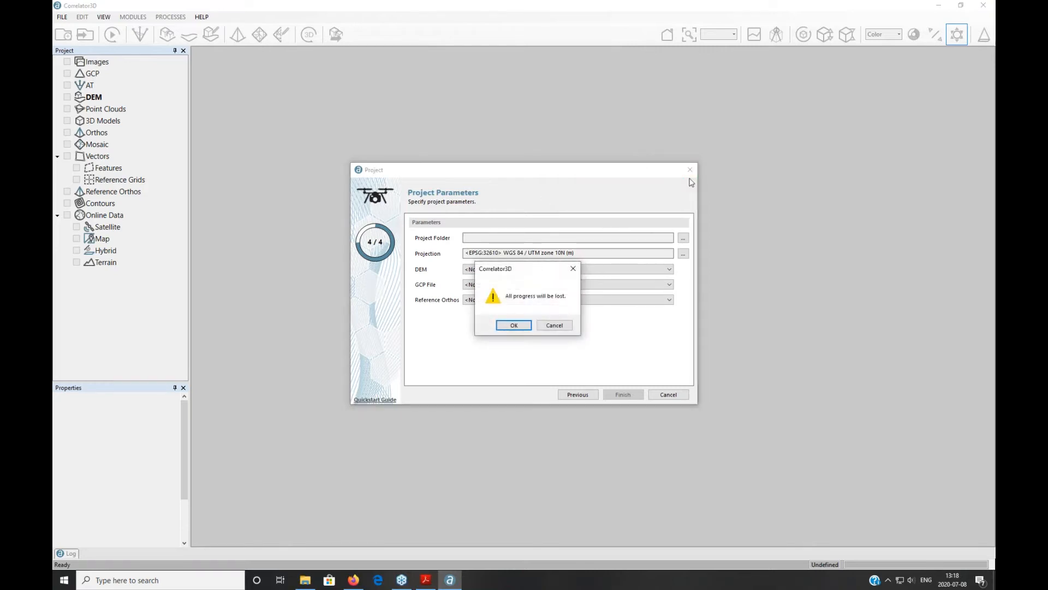
pyautogui.click(514, 326)
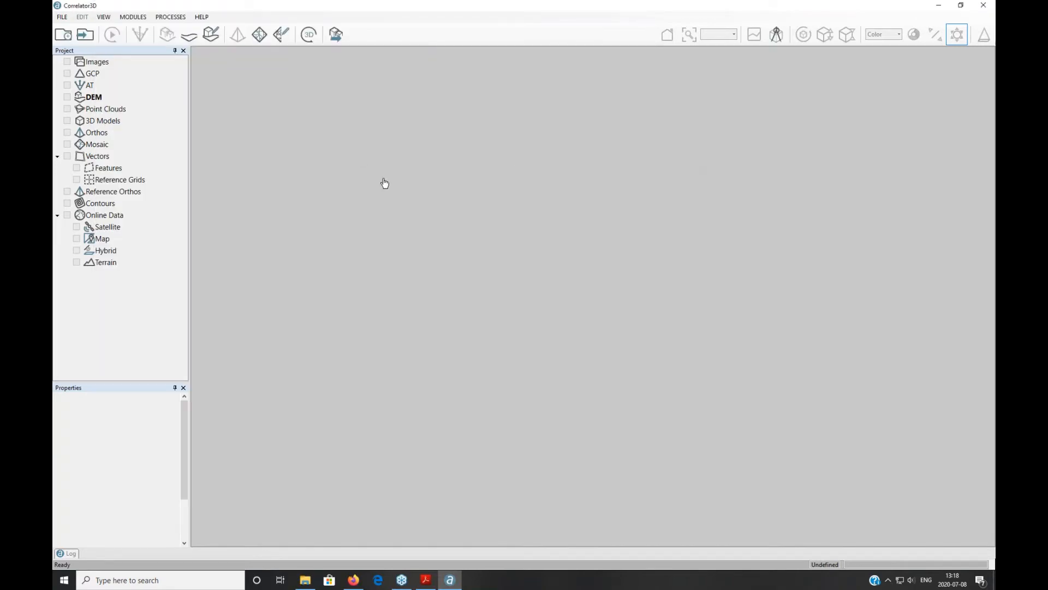
pyautogui.click(62, 17)
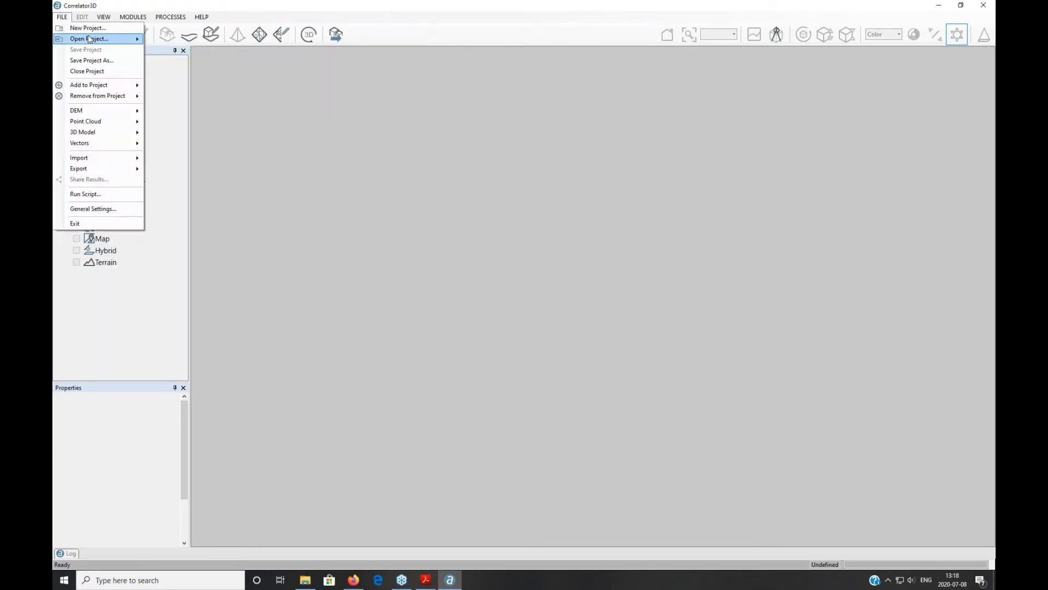
# Step: Reopen the recent MicasenseStimpson Projet.c3d and hide its Mosaic and DEM layers
pyautogui.moveTo(91, 39)
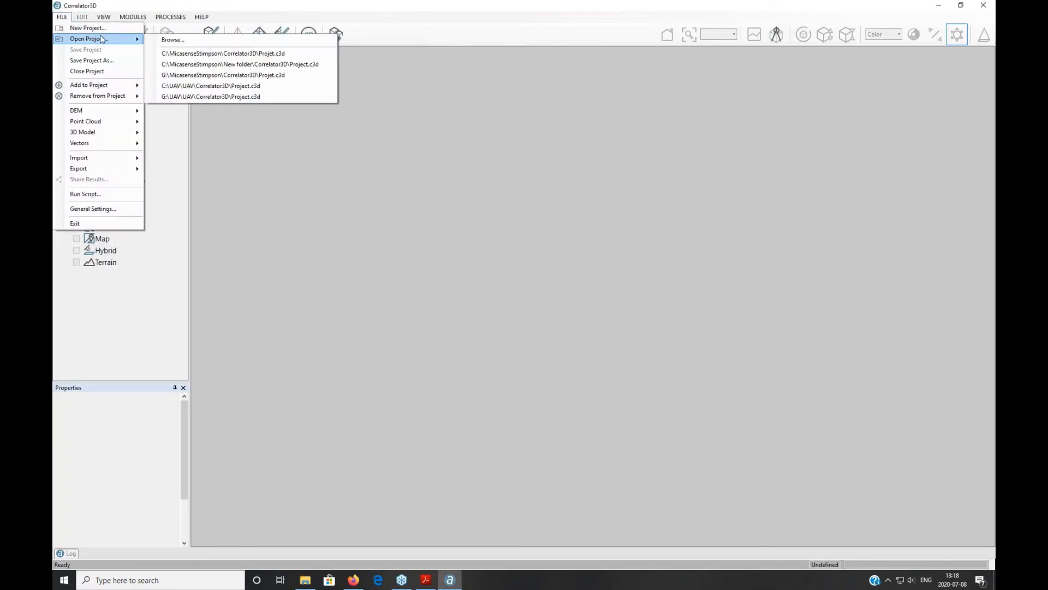
pyautogui.click(268, 54)
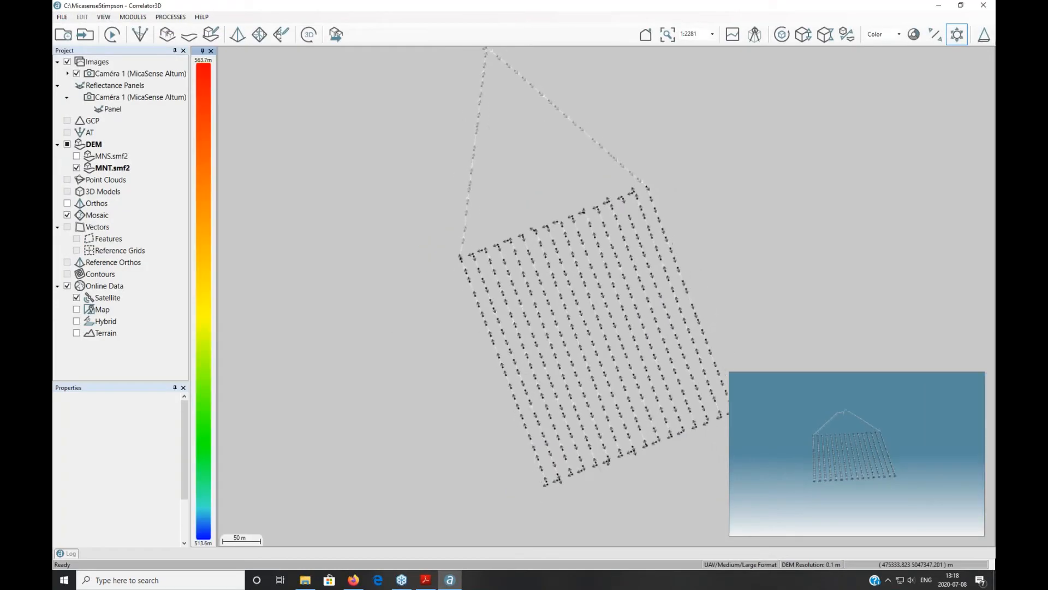
pyautogui.click(67, 214)
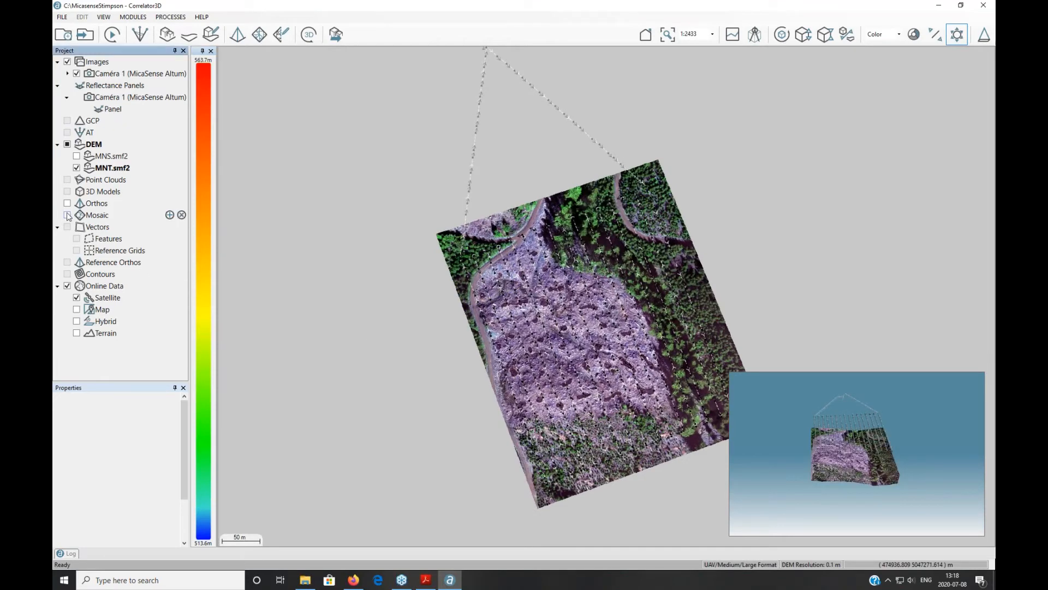
pyautogui.click(67, 144)
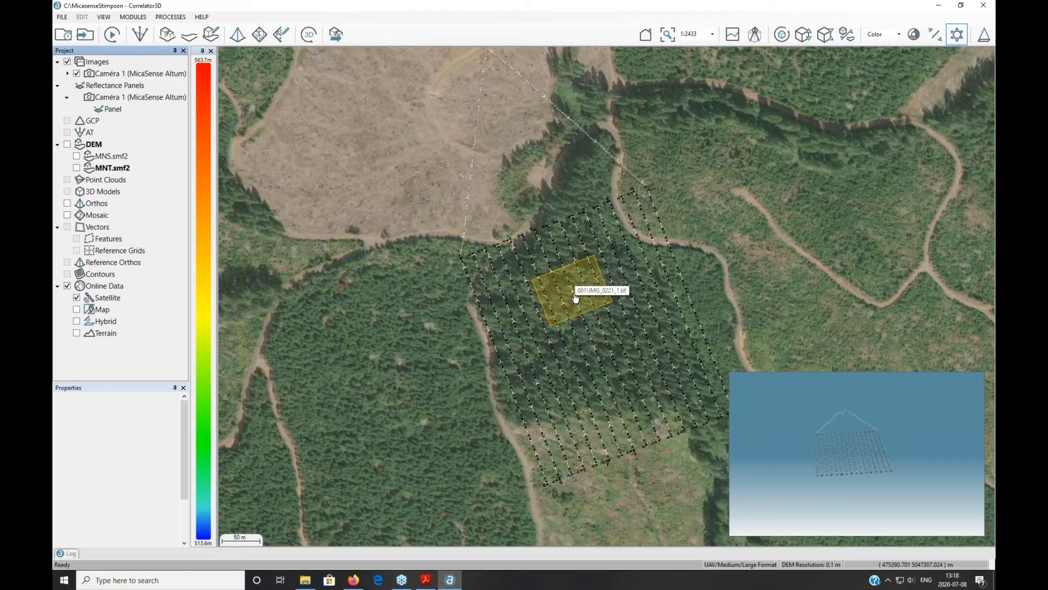
# Step: Open IMG_0209_1.tif in the viewer and display its 1-Blue, 2-Green, then 3-Red bands in turn
pyautogui.doubleClick(573, 262)
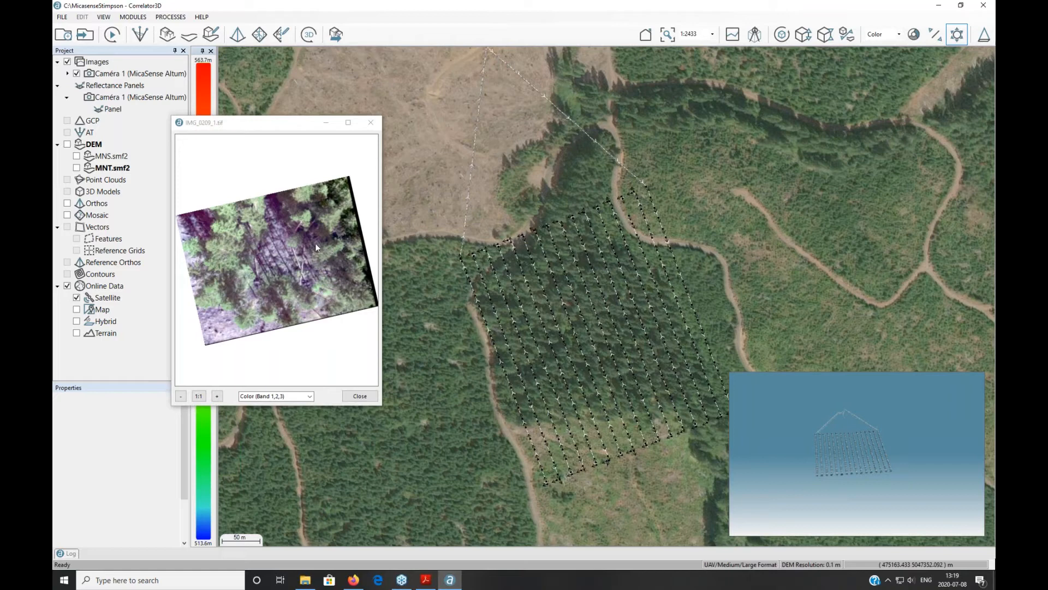
pyautogui.click(305, 395)
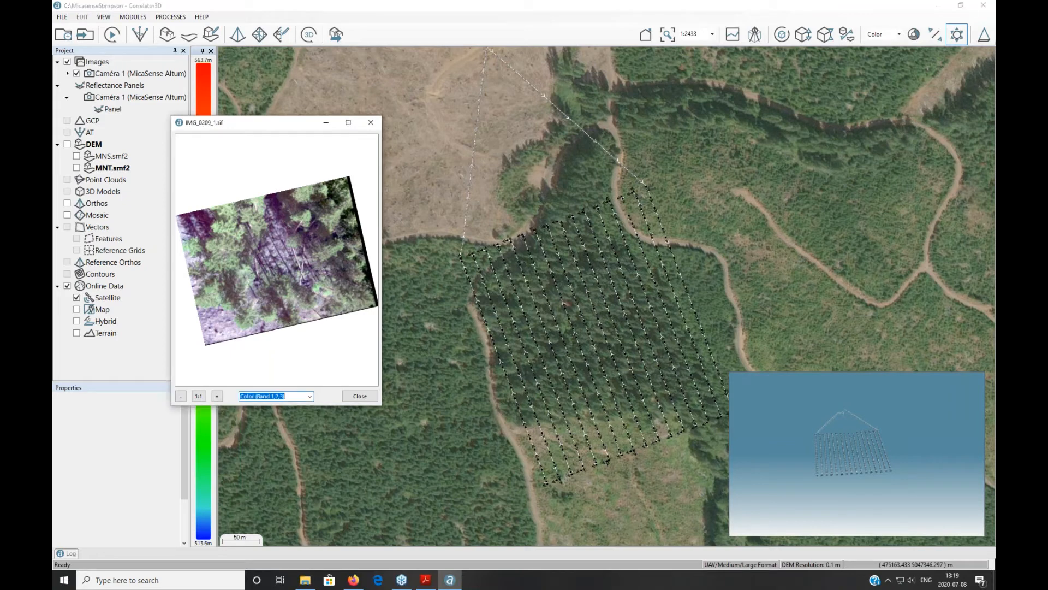
pyautogui.click(309, 395)
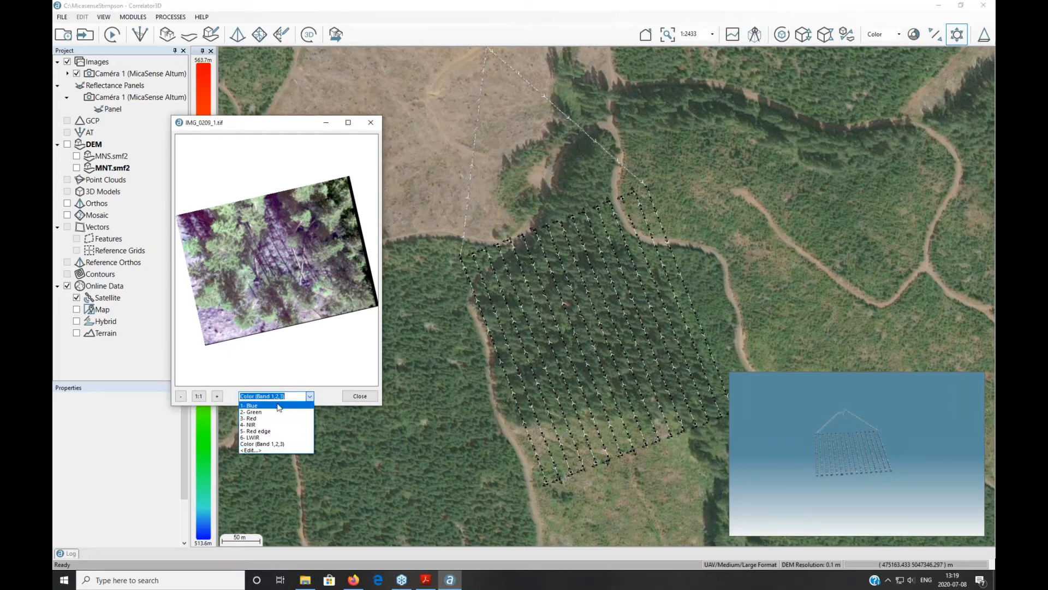
pyautogui.click(278, 406)
pyautogui.click(310, 397)
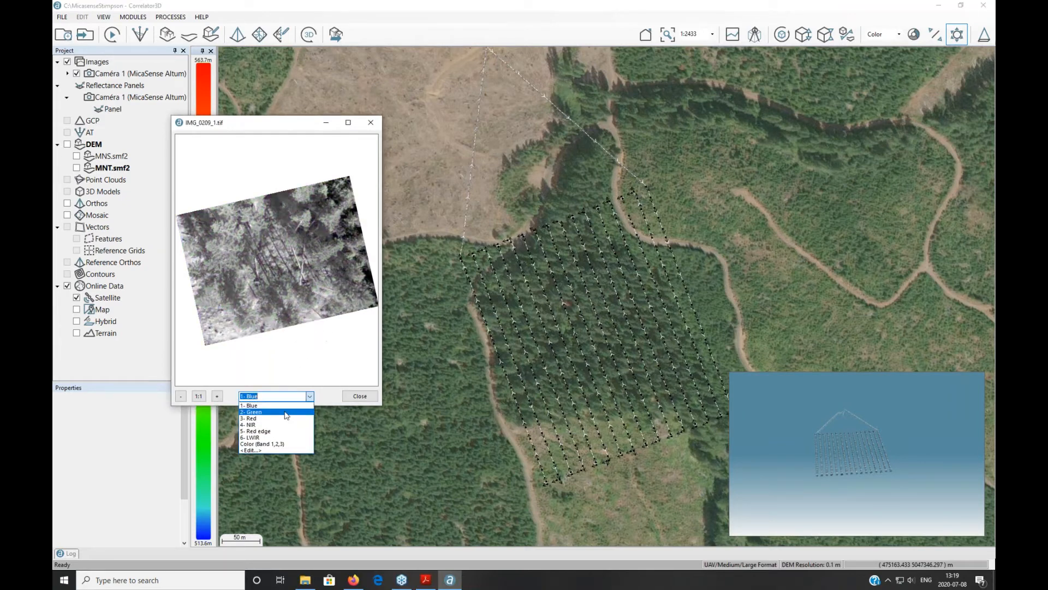
pyautogui.click(284, 411)
pyautogui.click(309, 396)
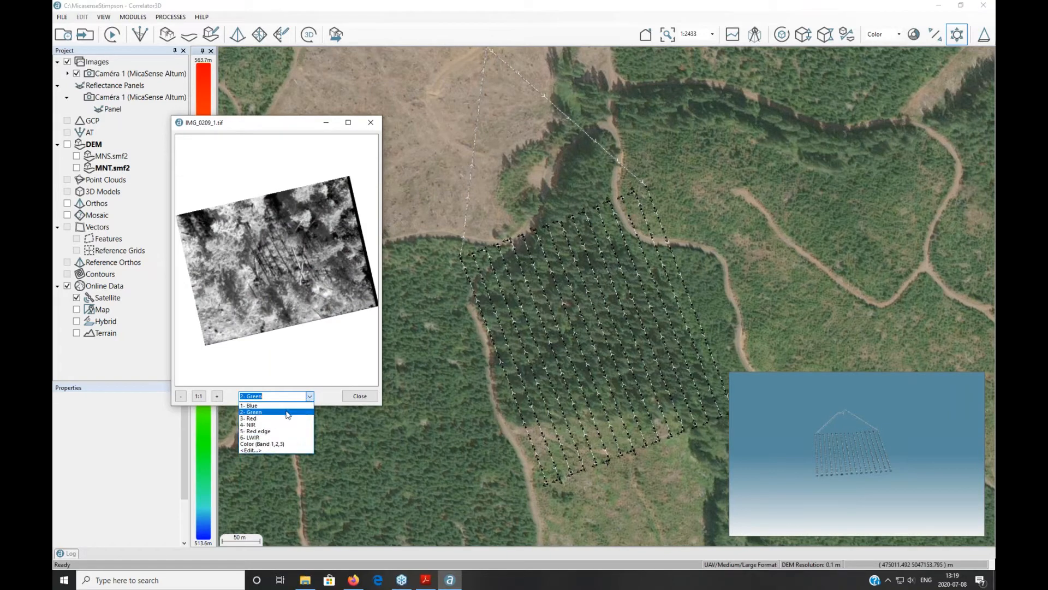
pyautogui.click(283, 418)
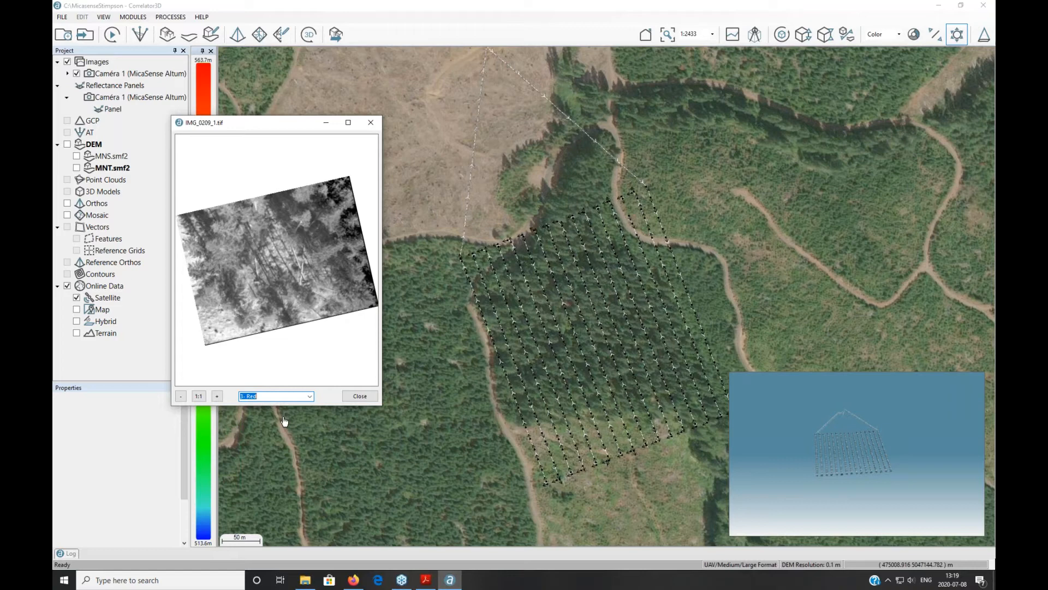
pyautogui.click(310, 397)
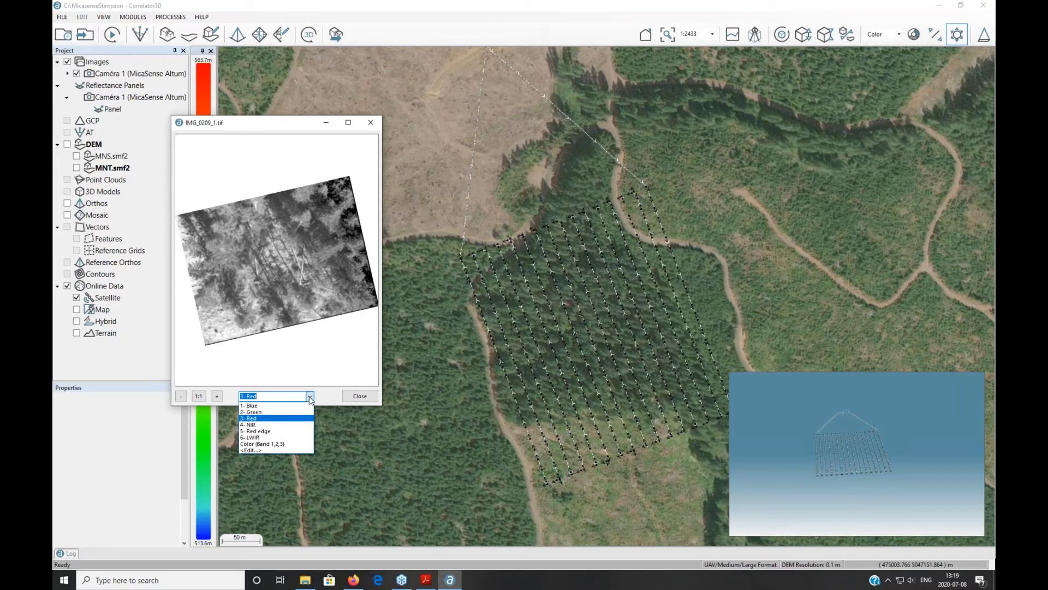
# Step: Set a custom band setup of Red=4-NIR, Green=3-Red, Blue=2-Green for IMG_0209_1.tif
pyautogui.click(259, 450)
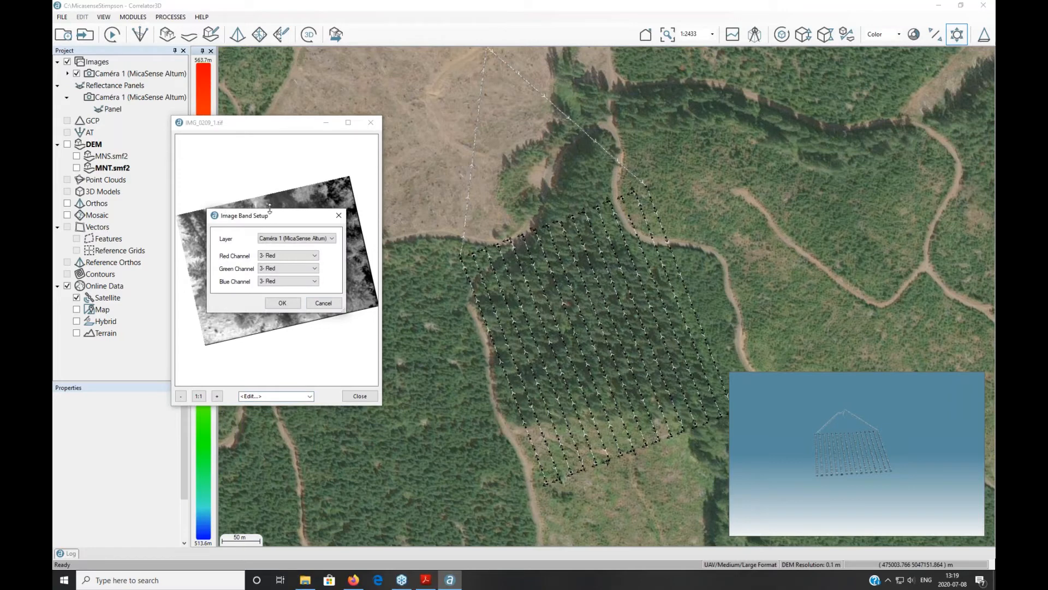
pyautogui.click(279, 256)
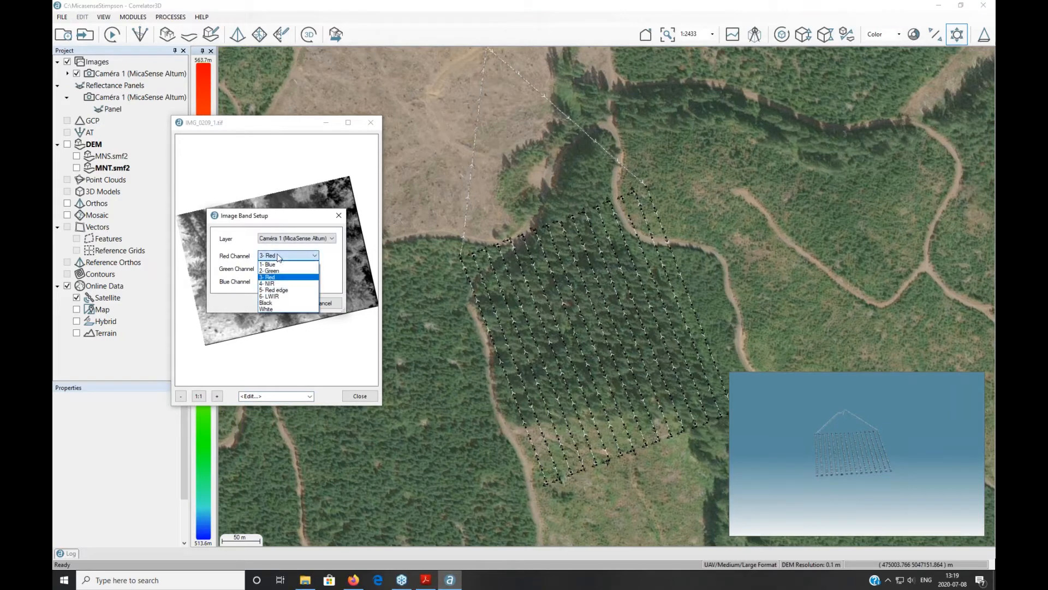
pyautogui.click(281, 283)
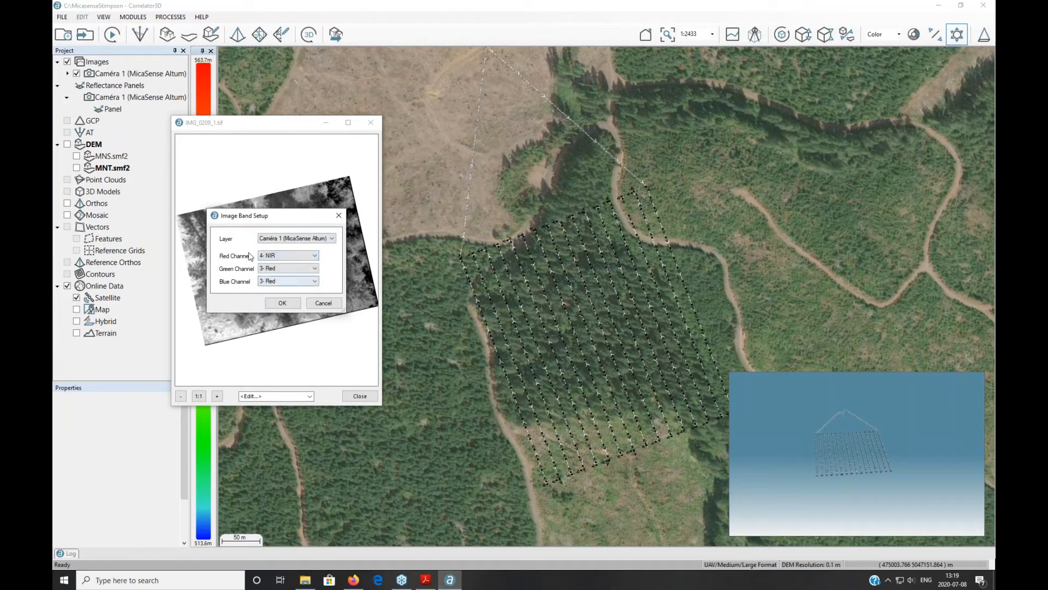
pyautogui.click(281, 268)
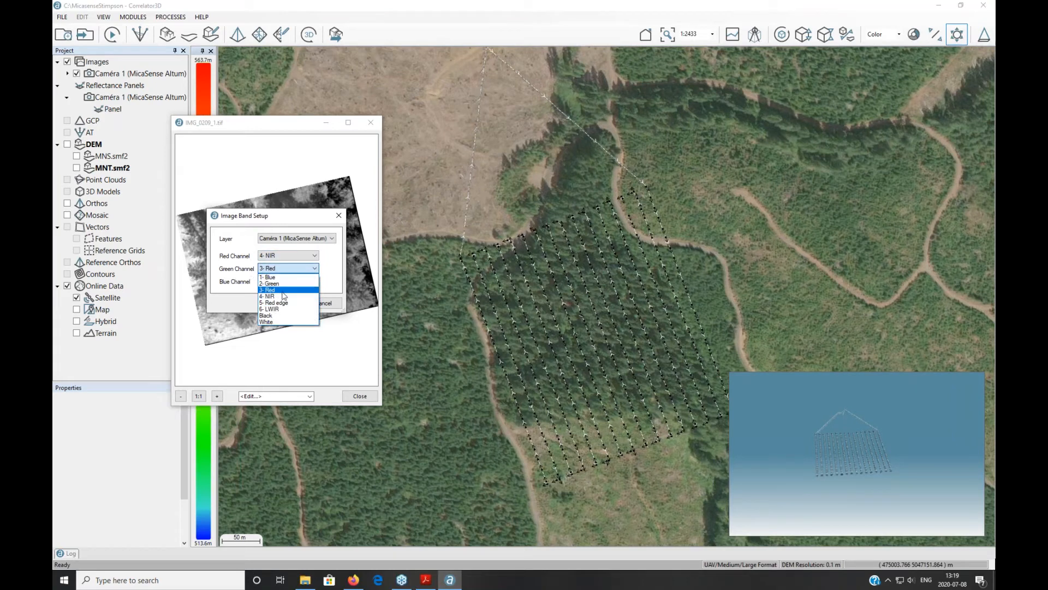
pyautogui.click(283, 292)
pyautogui.click(284, 280)
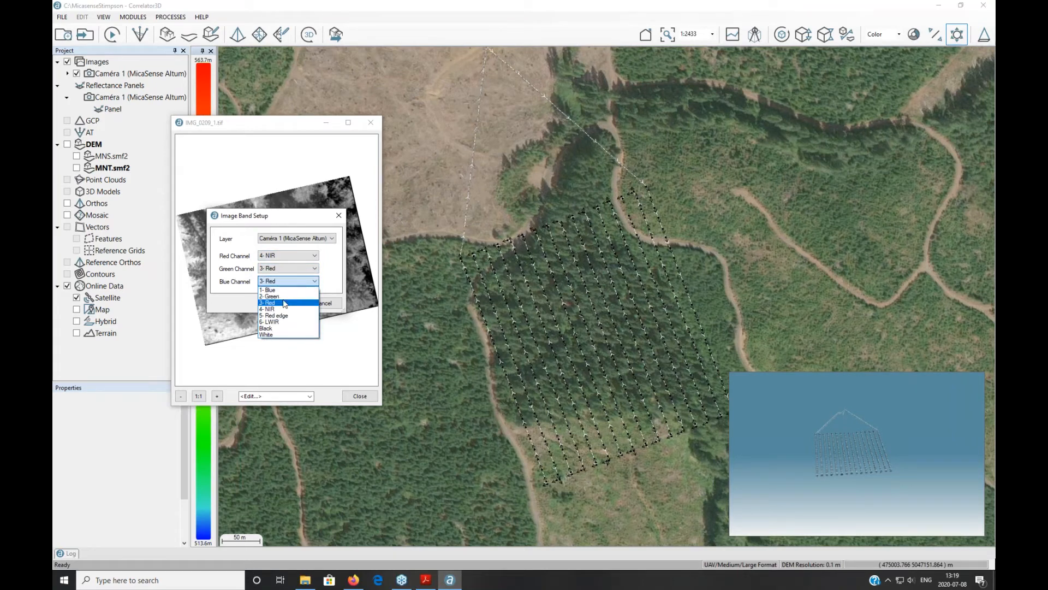
pyautogui.click(284, 296)
pyautogui.click(282, 303)
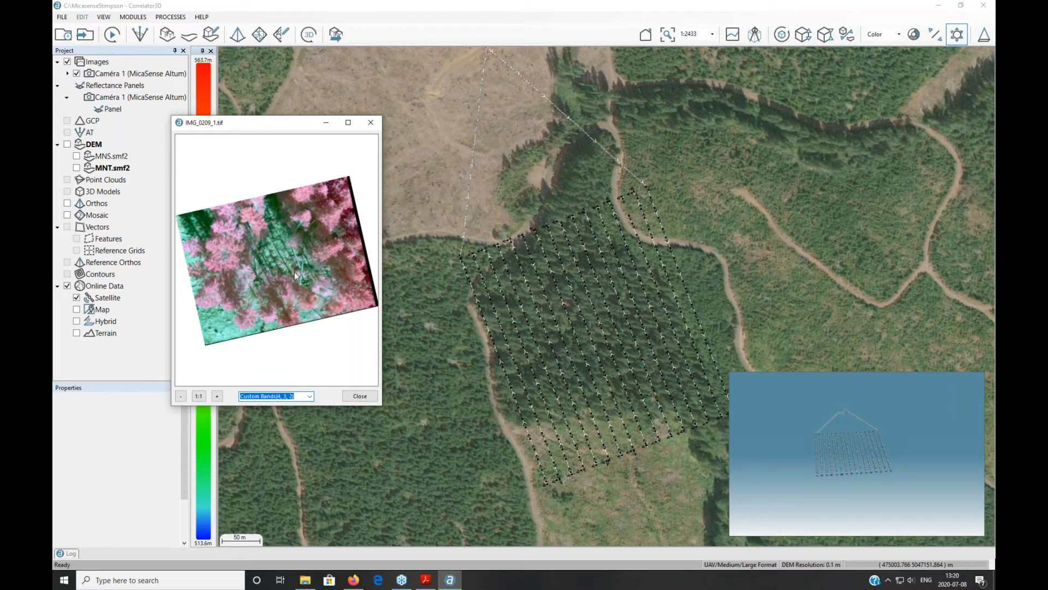
# Step: Close the IMG_0209_1.tif viewer and minimize the Reports folder window
pyautogui.click(370, 122)
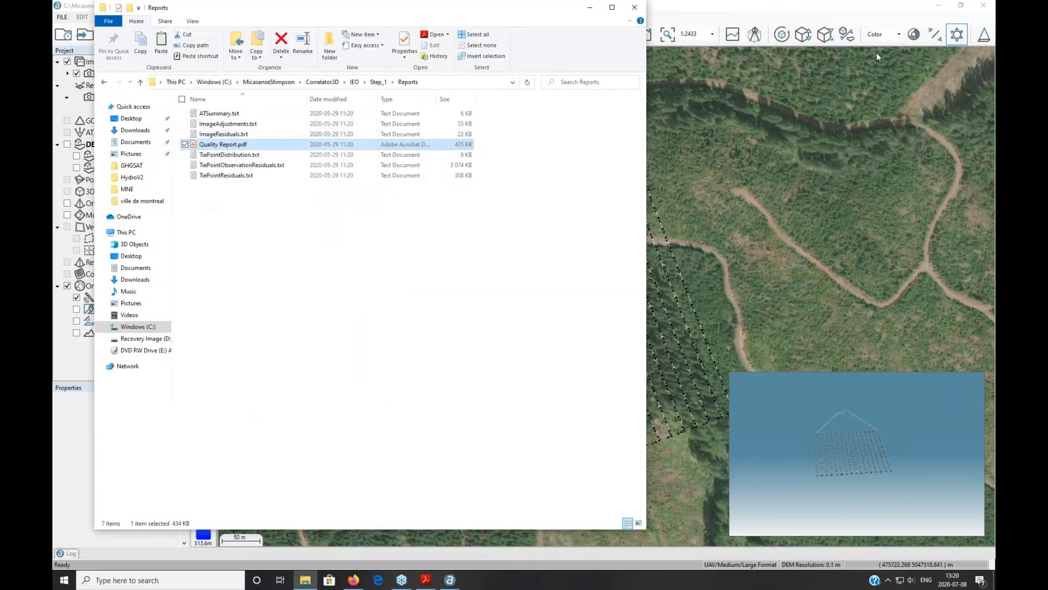
pyautogui.click(589, 7)
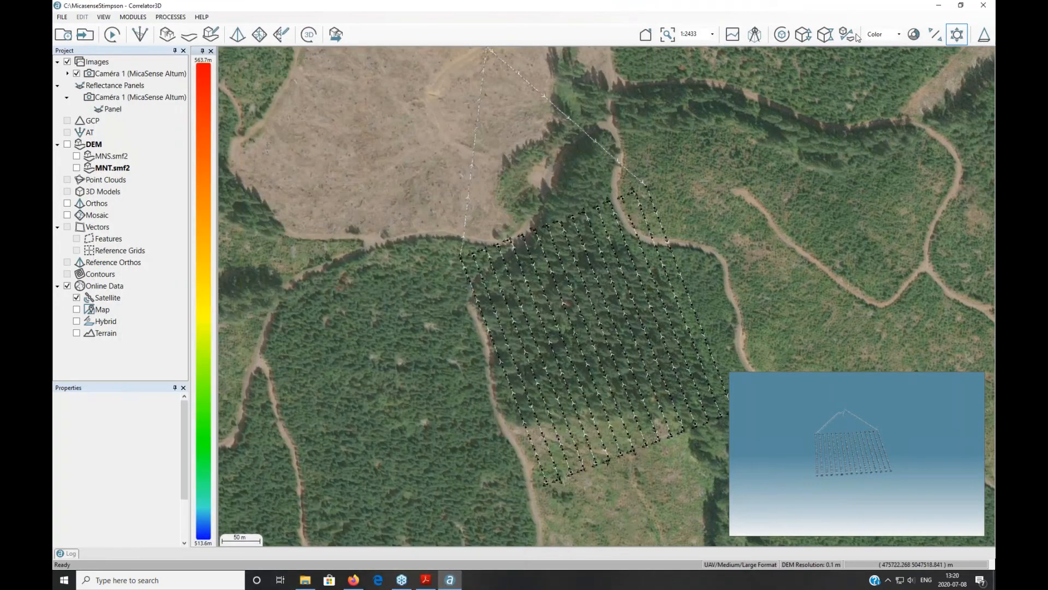
pyautogui.moveTo(140, 112)
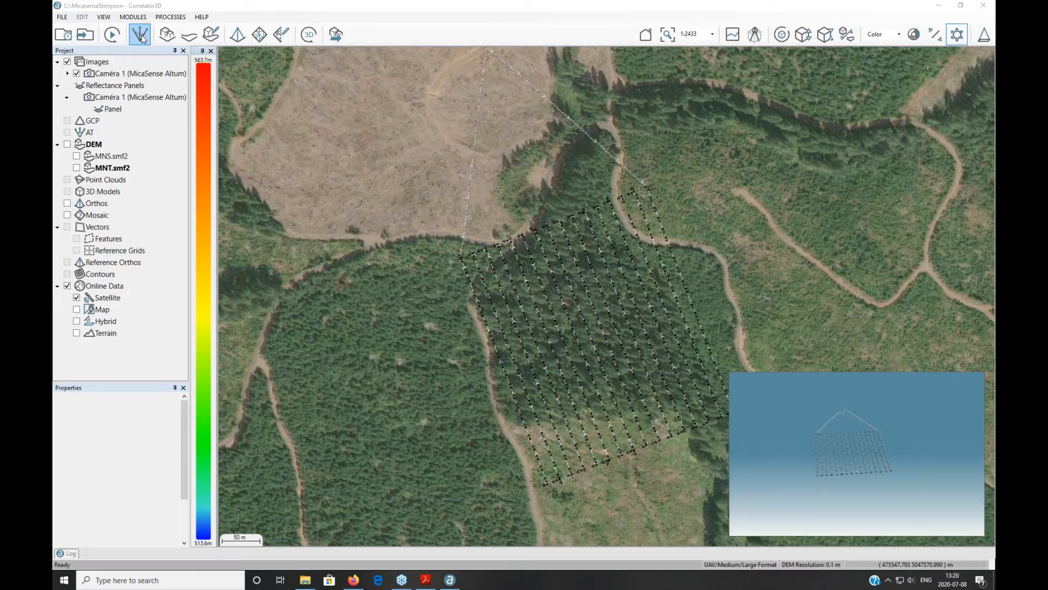
# Step: Switch to aerial triangulation, review the tie-point extraction types without processing, and zoom into the network
pyautogui.click(141, 35)
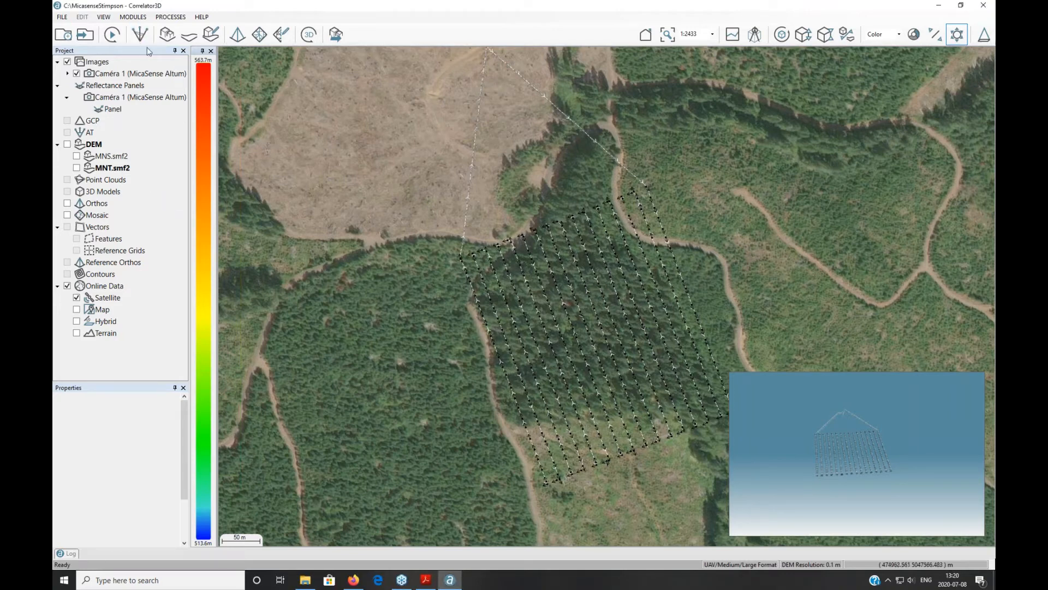
pyautogui.click(141, 34)
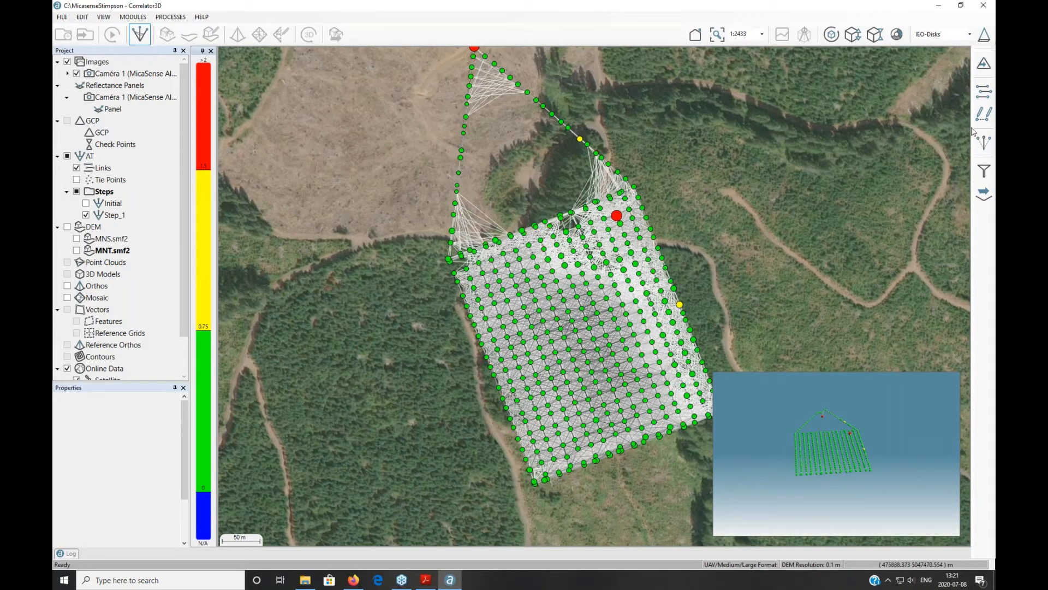
pyautogui.click(976, 97)
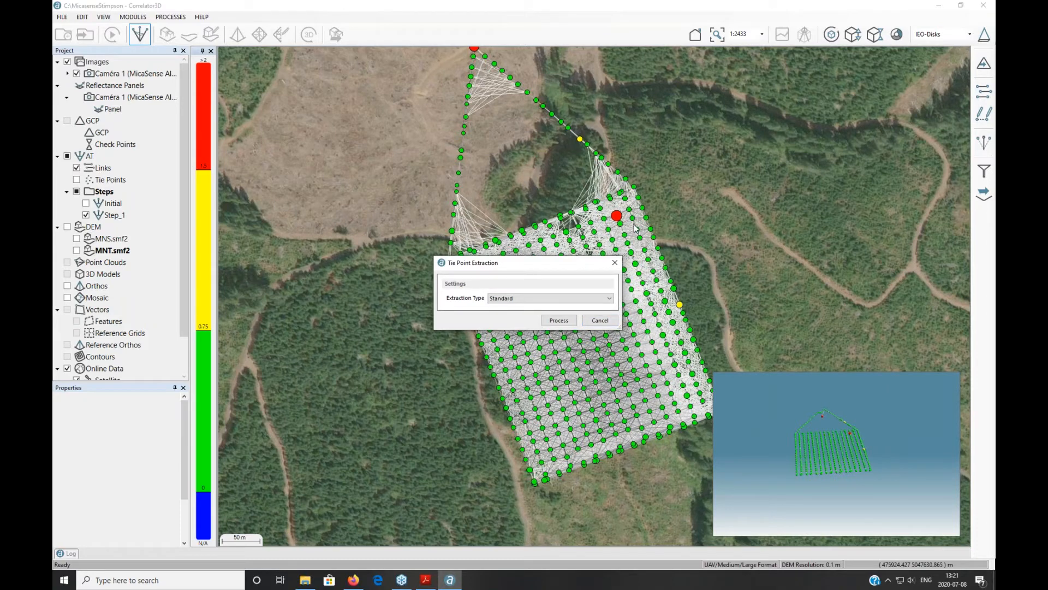
pyautogui.click(507, 299)
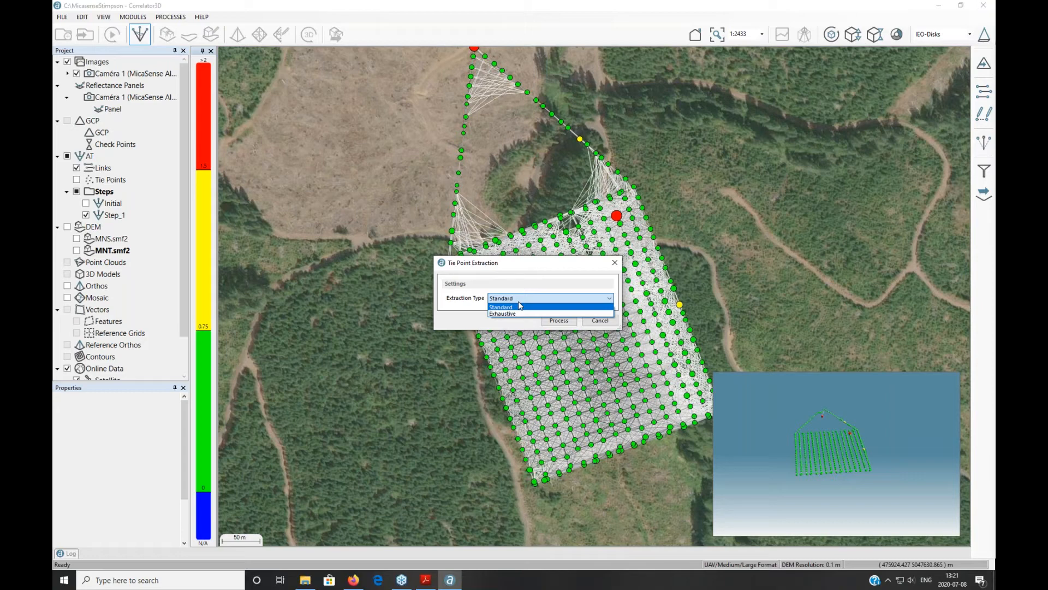
pyautogui.click(616, 263)
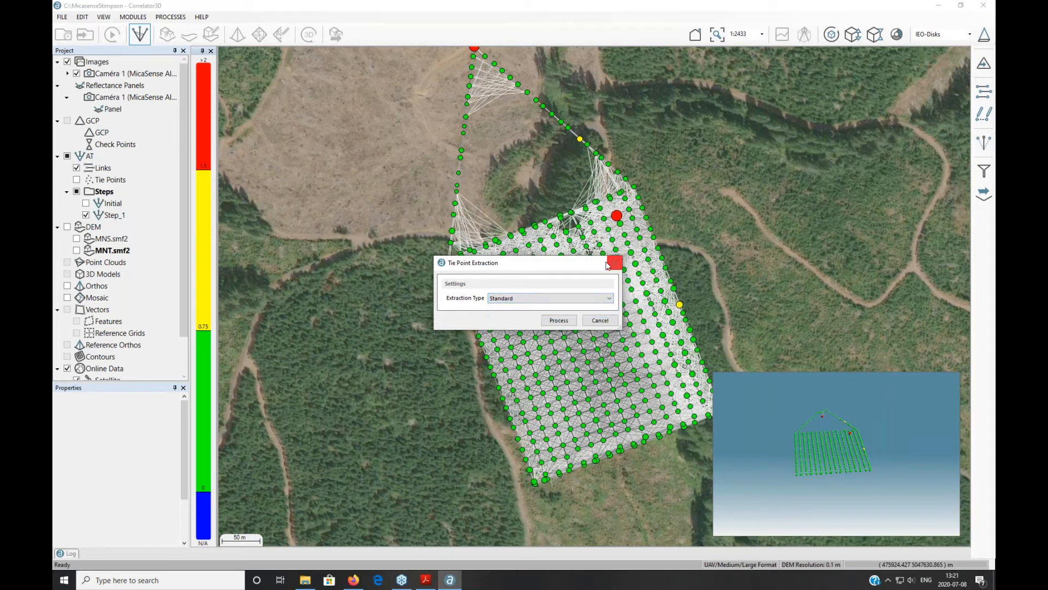
pyautogui.click(615, 264)
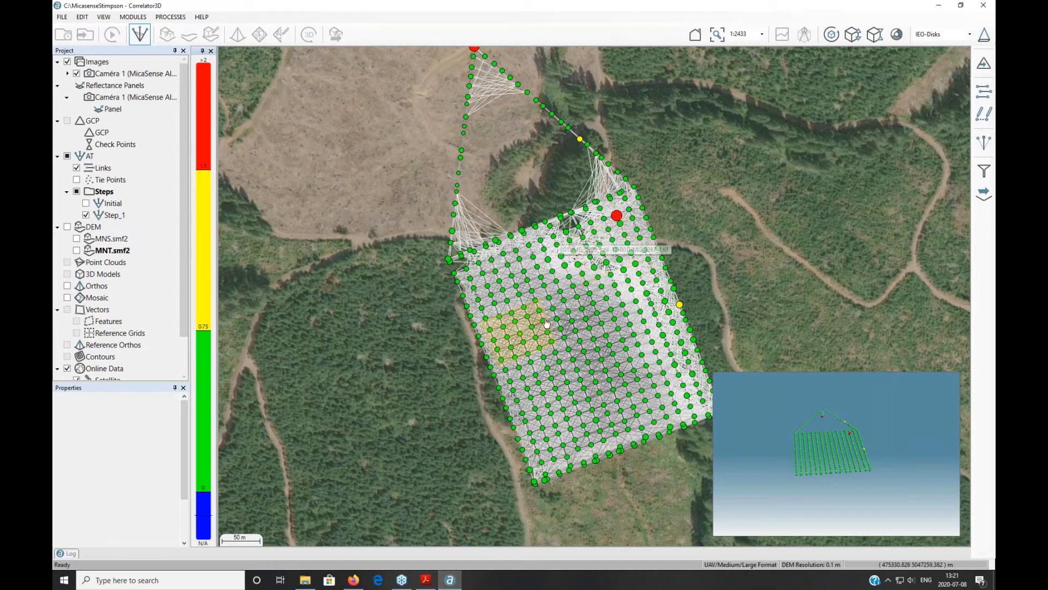
pyautogui.scroll(3, 570, 238)
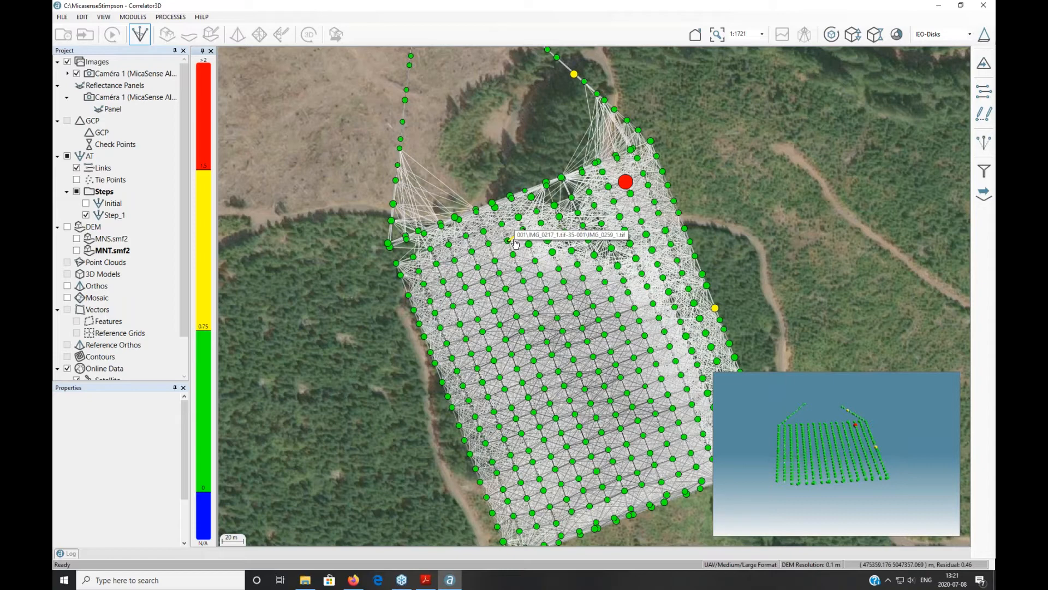
# Step: Inspect the 5 tie points linking IMG_0166_1 and IMG_0168_1 in the pair viewer, then close it
pyautogui.doubleClick(552, 199)
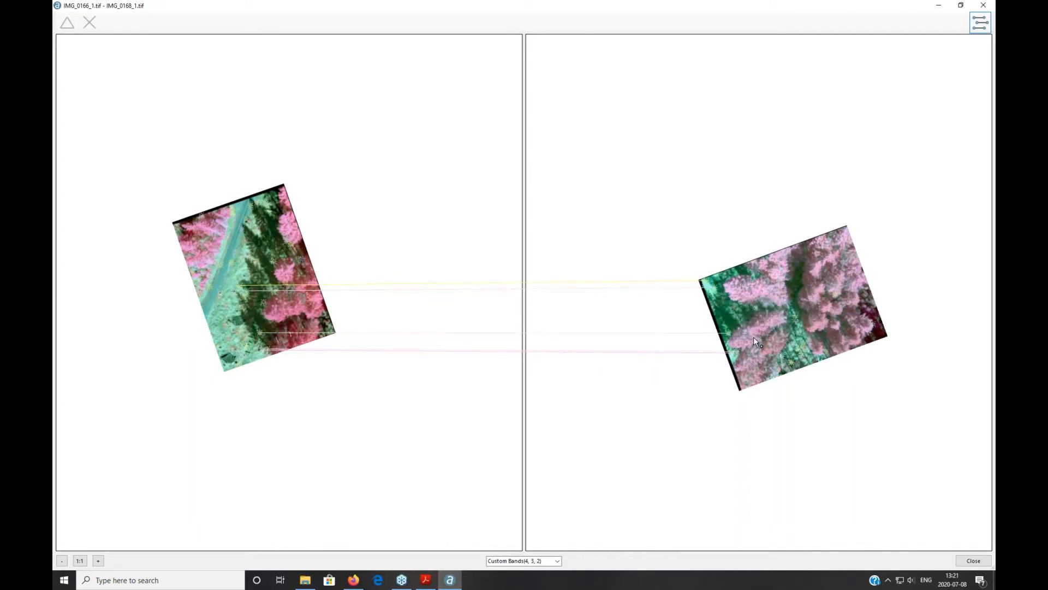
pyautogui.click(982, 6)
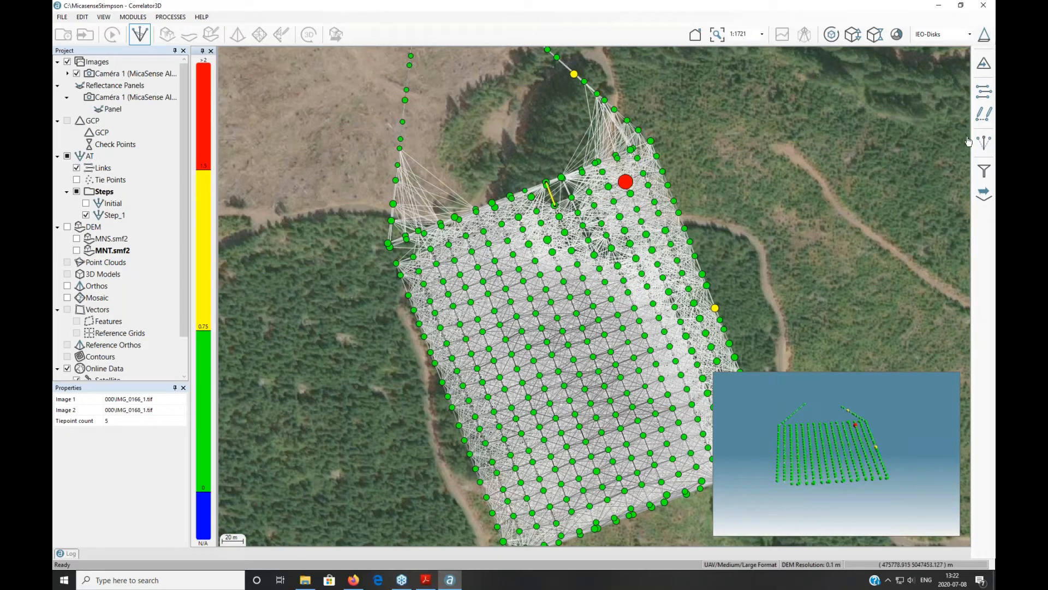
# Step: Open Bundle Adjustment, showing Full AT Unconstrained with unconstrained sensor calibration and no image filtering
pyautogui.click(984, 143)
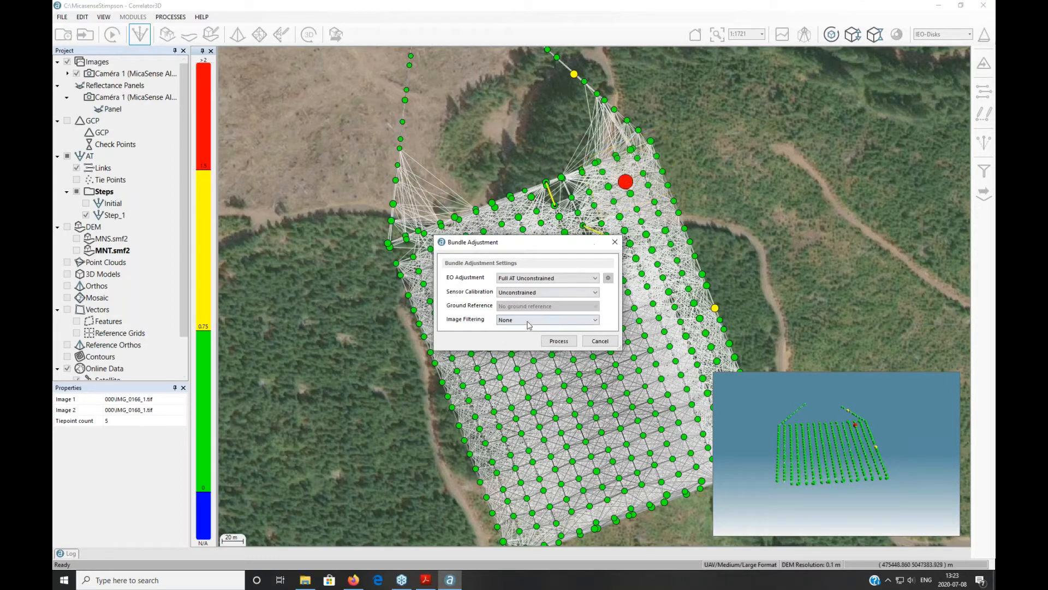
# Step: Close Bundle Adjustment, drag the Image Filtering threshold to 0.68, and close without applying it
pyautogui.click(616, 245)
pyautogui.click(984, 170)
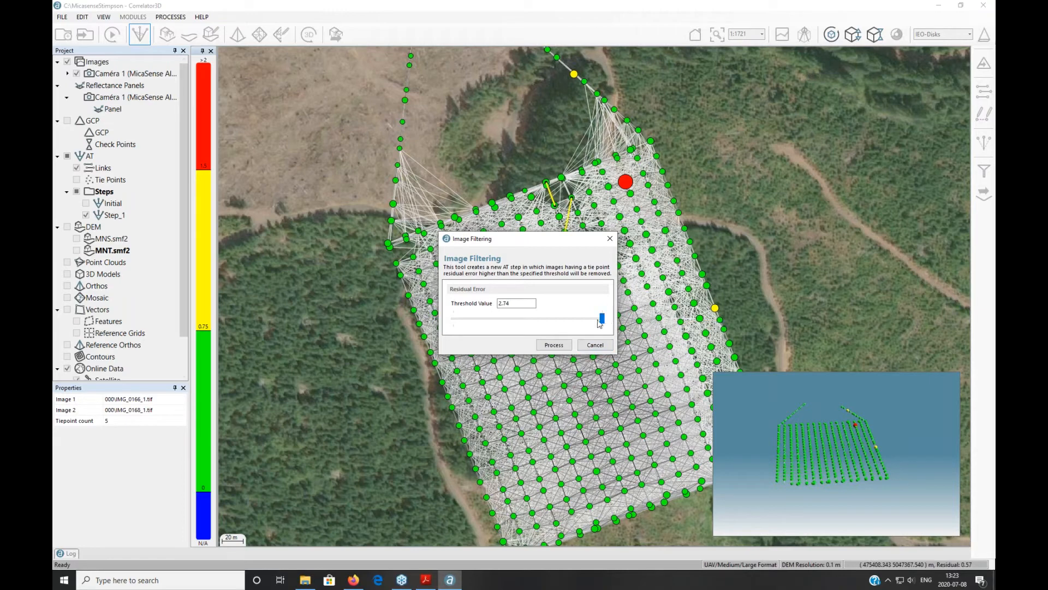
pyautogui.moveTo(603, 316); pyautogui.dragTo(599, 317)
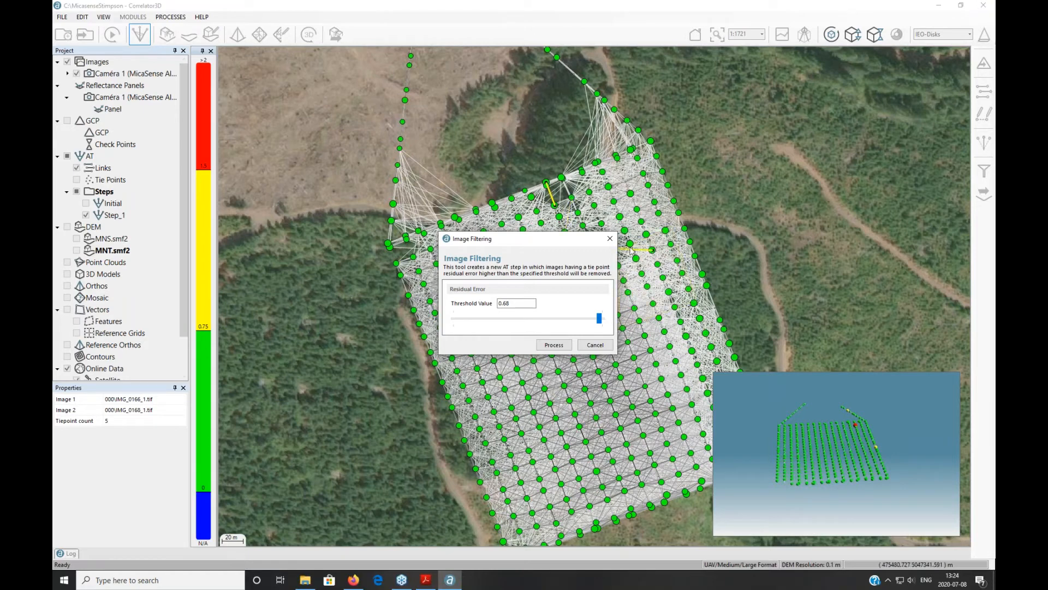
pyautogui.click(609, 240)
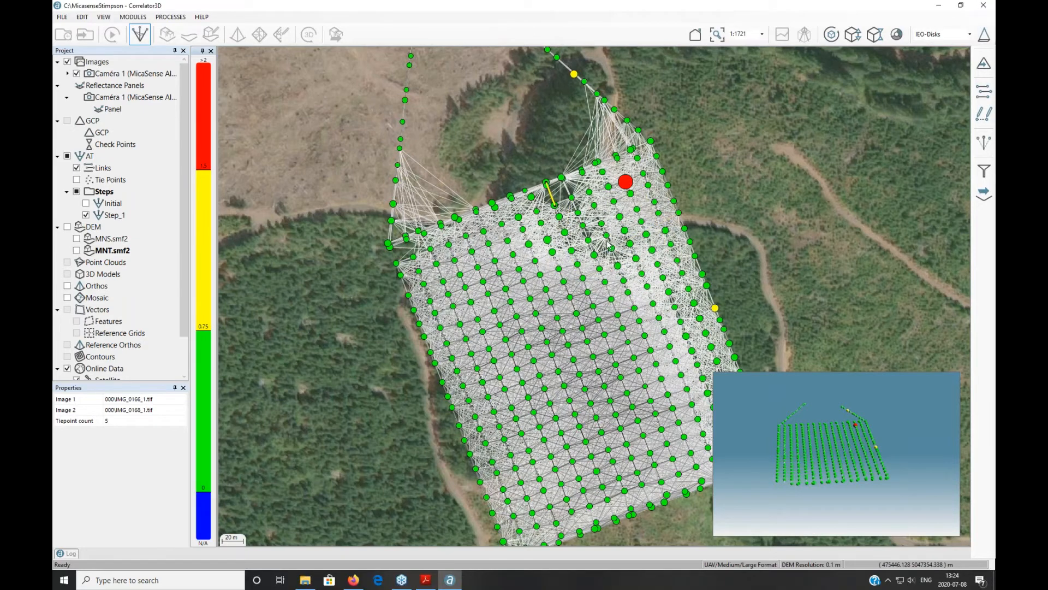
pyautogui.click(426, 579)
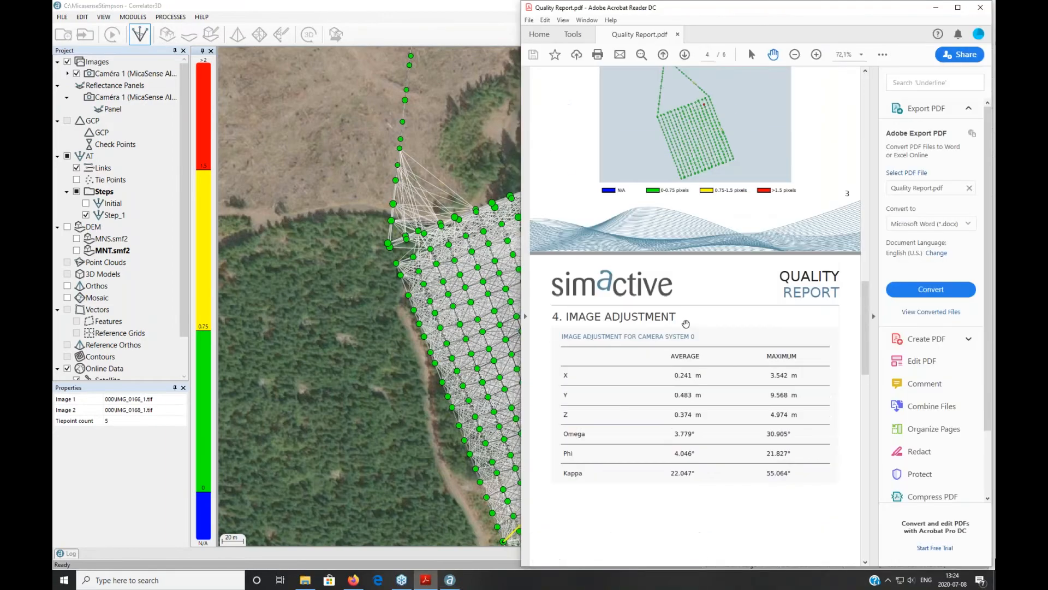
pyautogui.moveTo(863, 323); pyautogui.dragTo(876, 124)
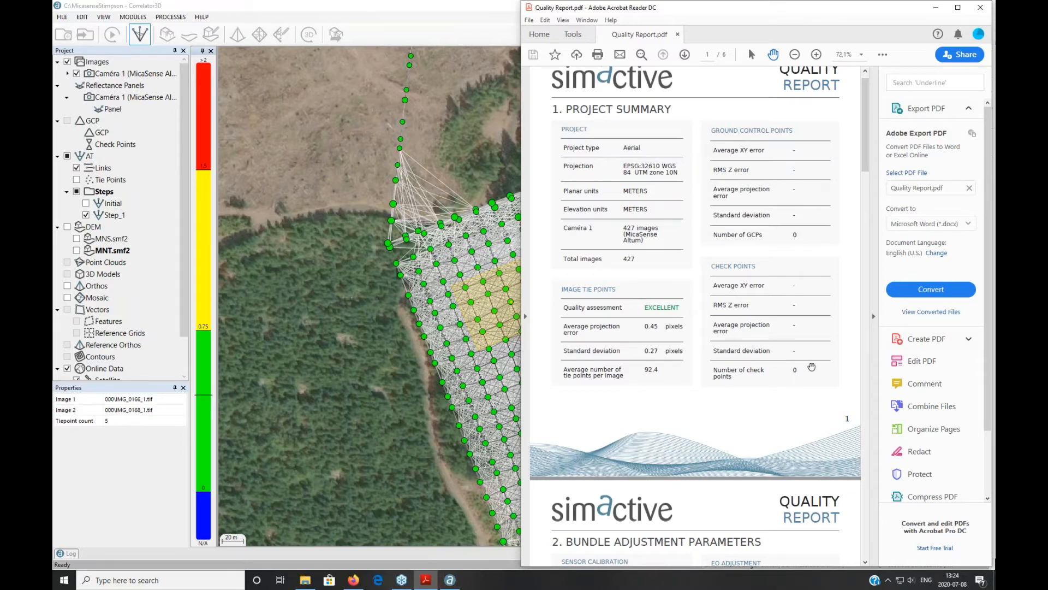
pyautogui.moveTo(866, 164); pyautogui.dragTo(865, 232)
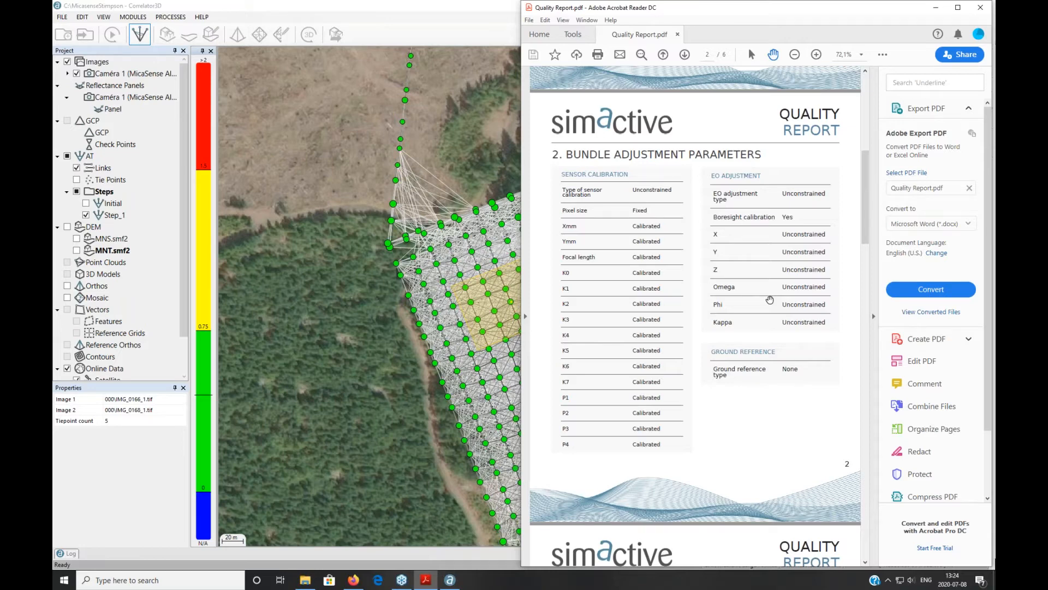
pyautogui.moveTo(865, 228); pyautogui.dragTo(872, 289)
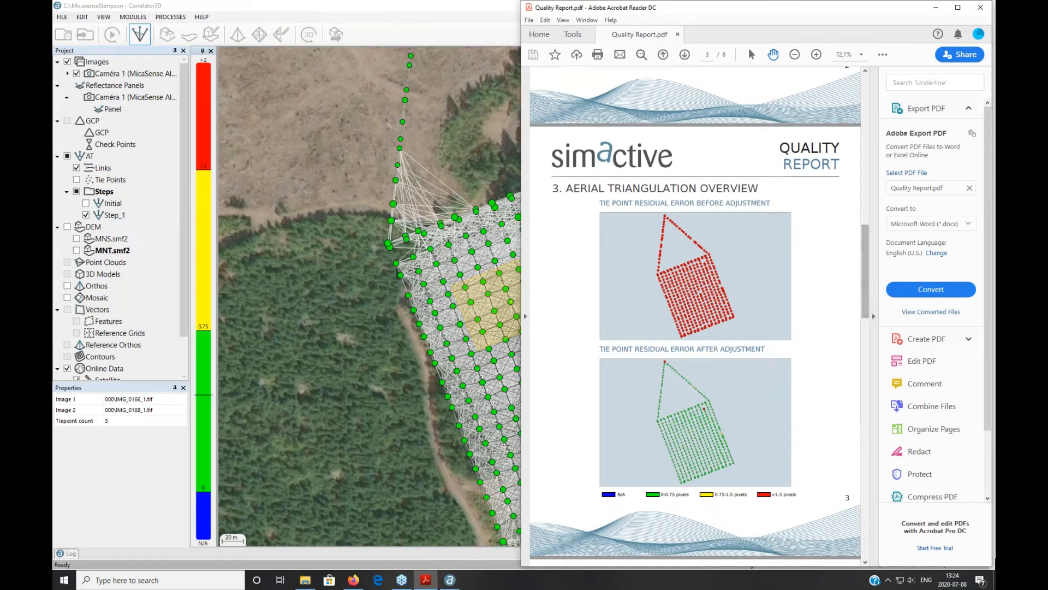
pyautogui.moveTo(863, 261); pyautogui.dragTo(867, 535)
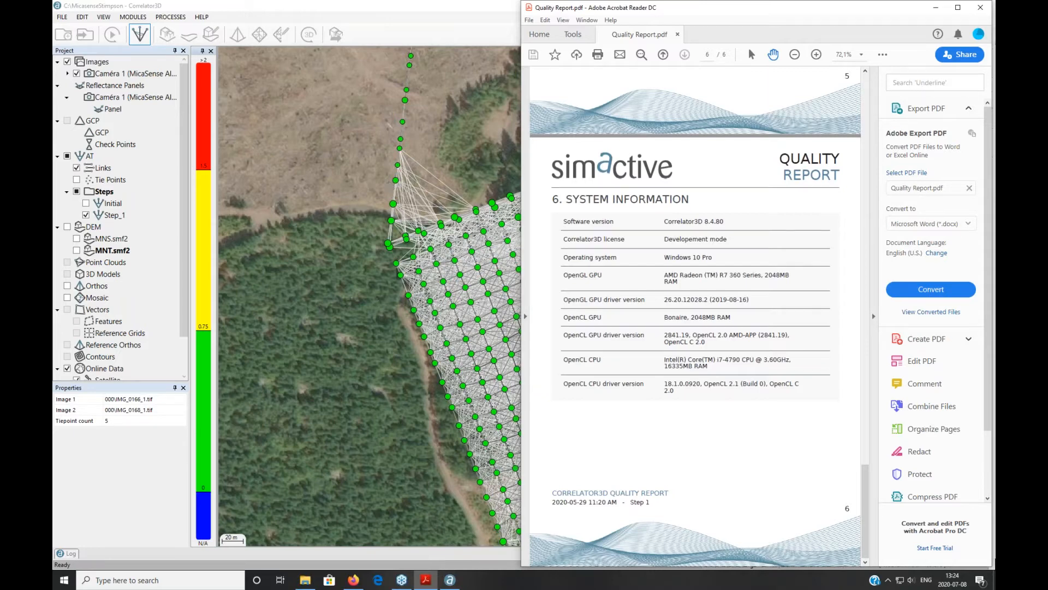
pyautogui.click(936, 8)
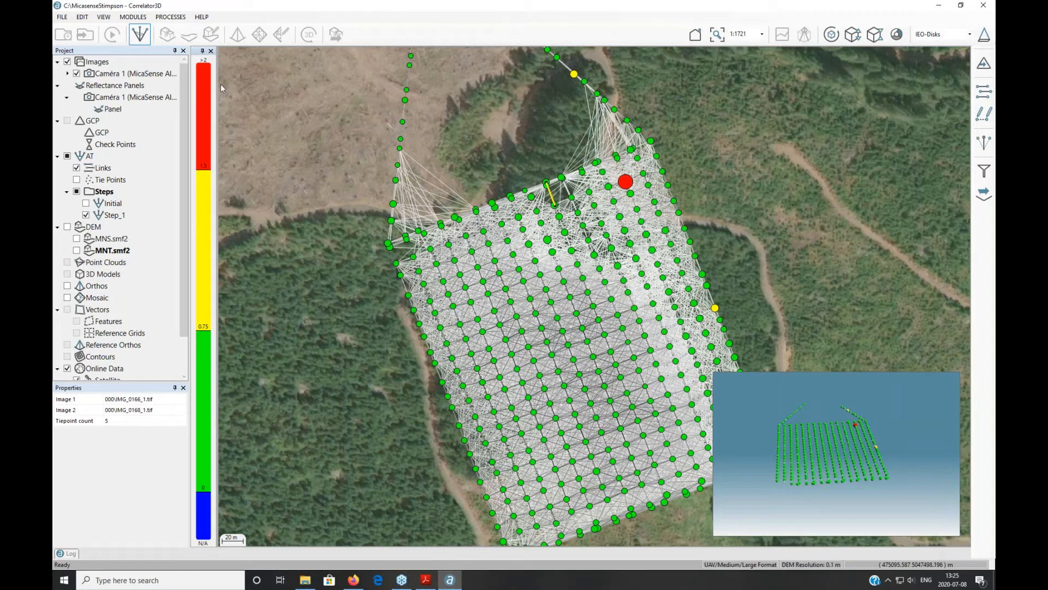
# Step: Leave AT mode for the elevation view and review the DSM Generation 0.185 resolution without running it
pyautogui.click(139, 36)
pyautogui.click(167, 34)
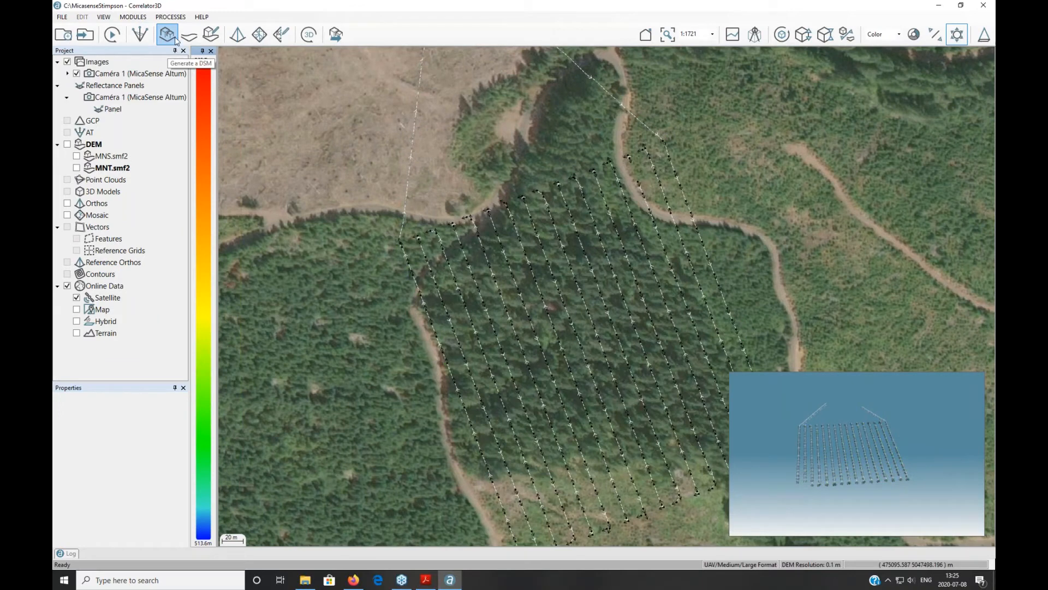
pyautogui.click(172, 33)
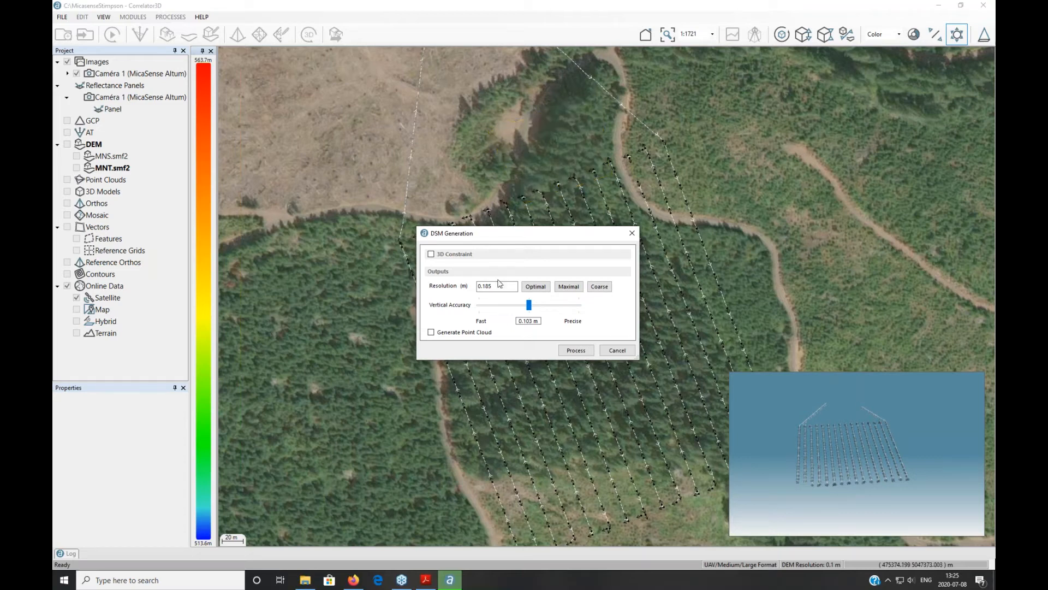
pyautogui.moveTo(494, 286); pyautogui.dragTo(478, 284)
pyautogui.click(633, 233)
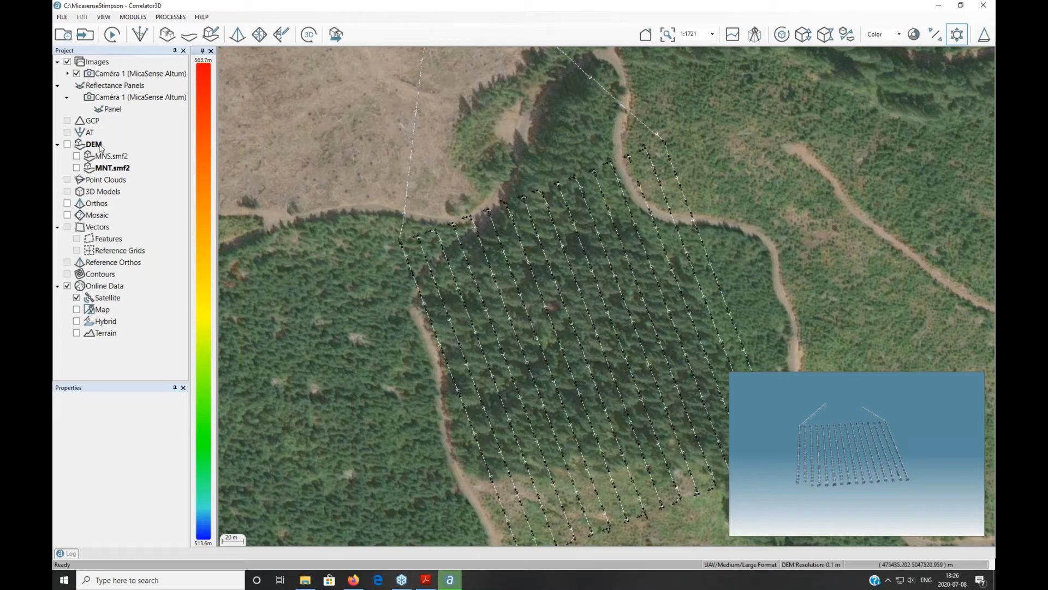
# Step: Turn on MNS.smf2 under DEM and pan the view to frame the clearing
pyautogui.click(77, 157)
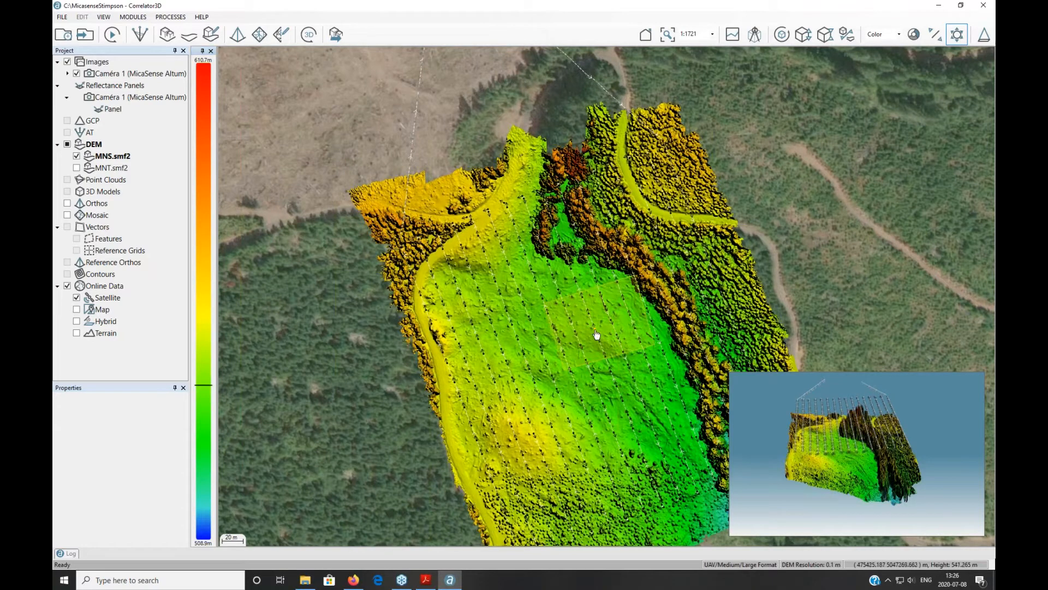
pyautogui.moveTo(597, 335); pyautogui.dragTo(508, 309)
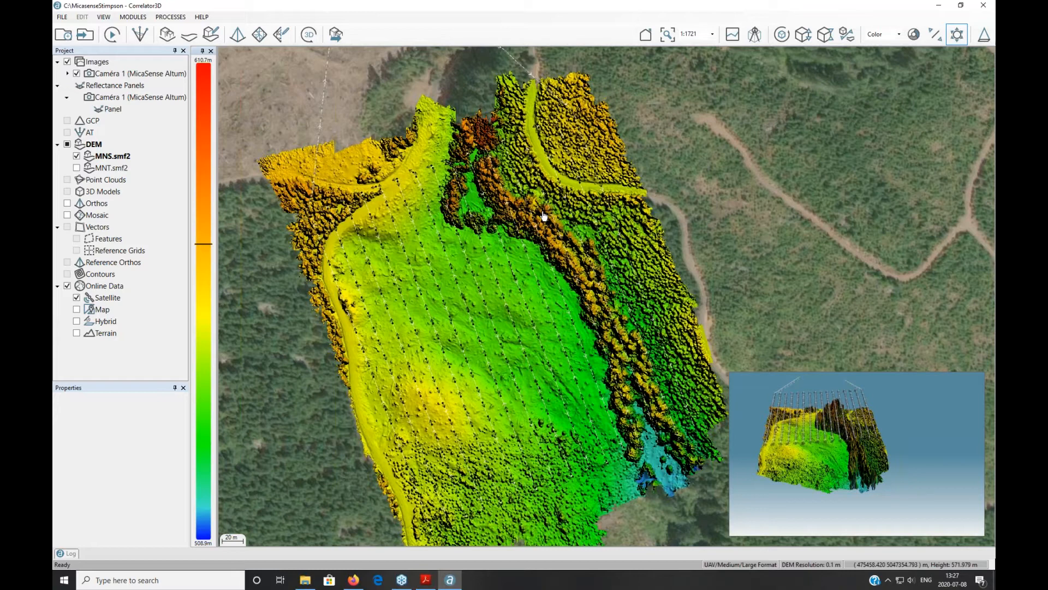
pyautogui.click(187, 36)
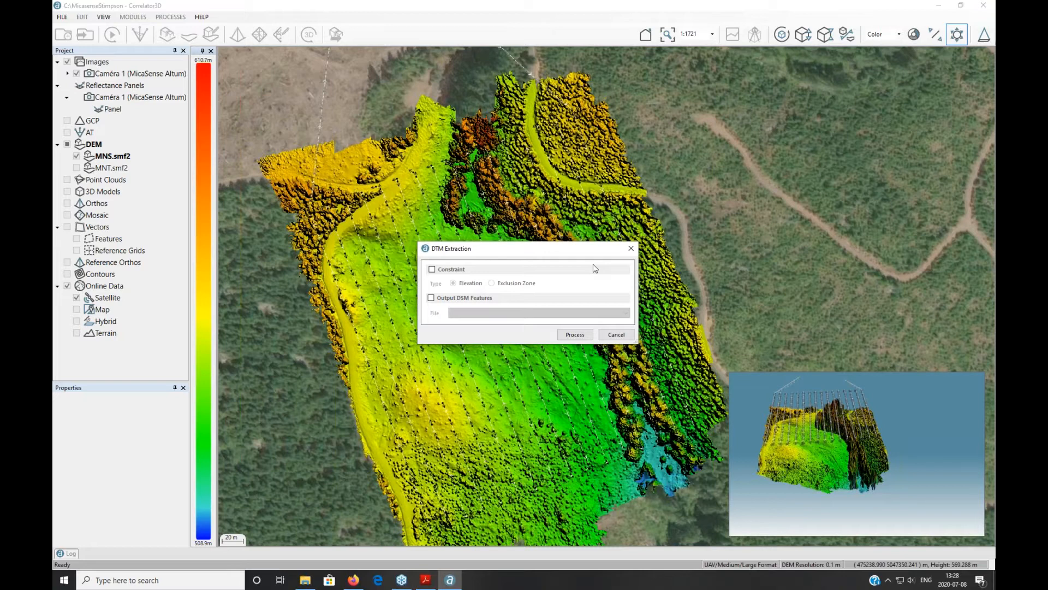
pyautogui.click(631, 247)
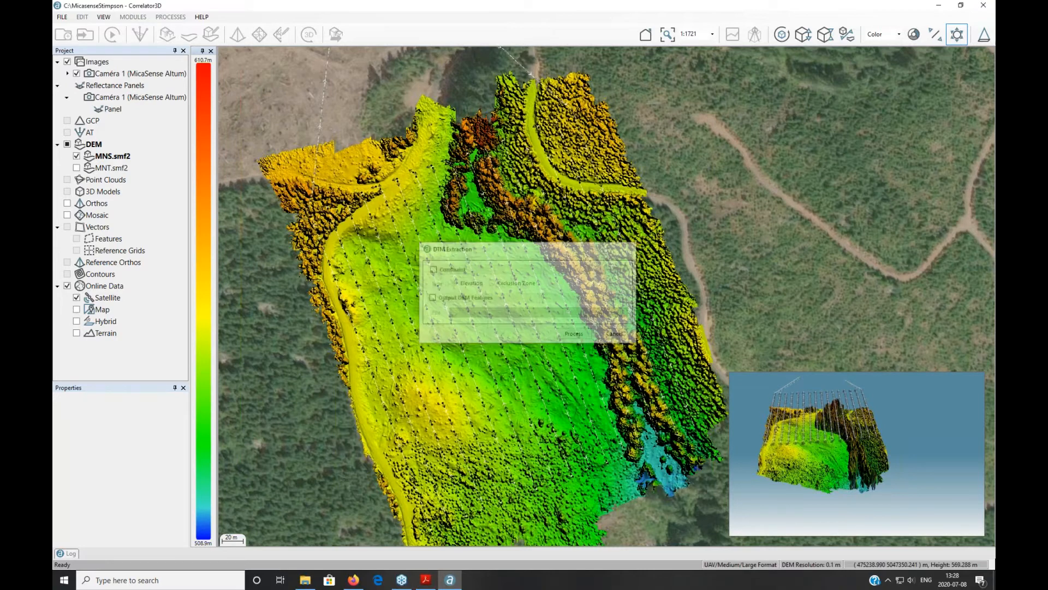
# Step: Start Edit a DEM and zoom in on the fallen log in the clearing
pyautogui.click(208, 38)
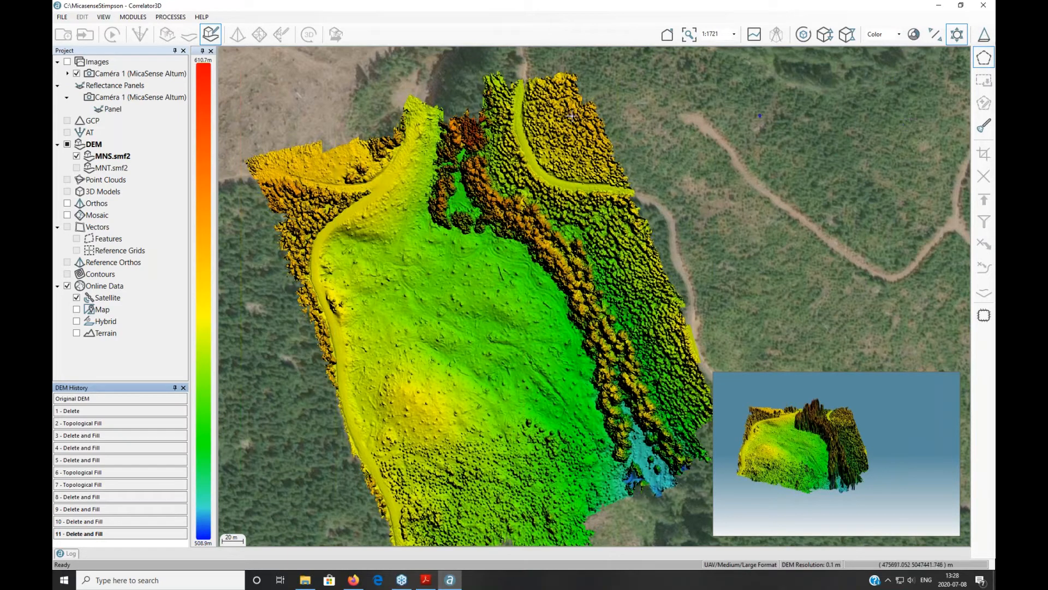
pyautogui.scroll(3, 463, 221)
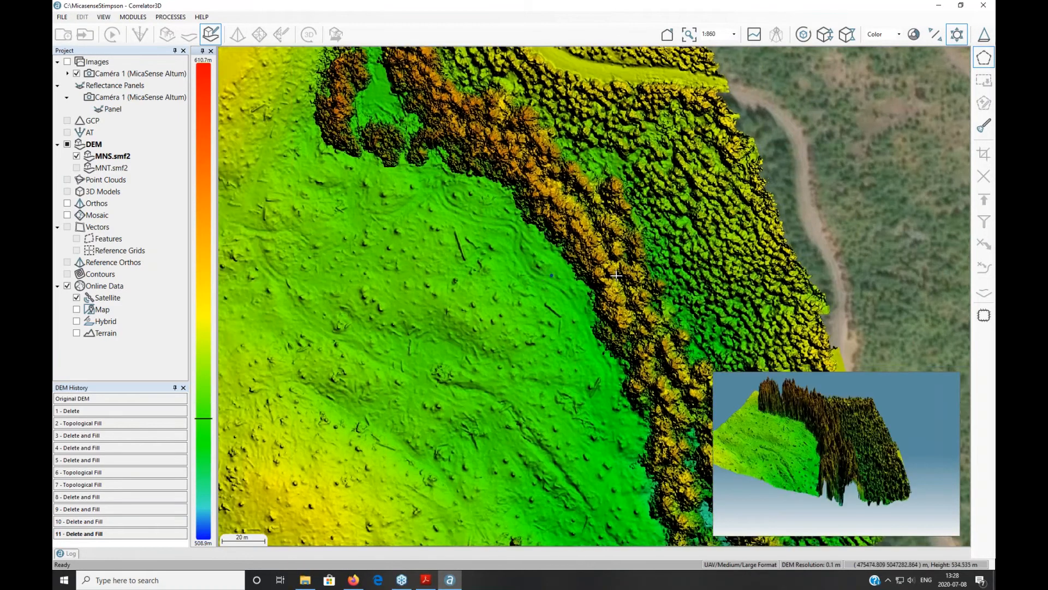
pyautogui.moveTo(616, 275); pyautogui.dragTo(661, 272)
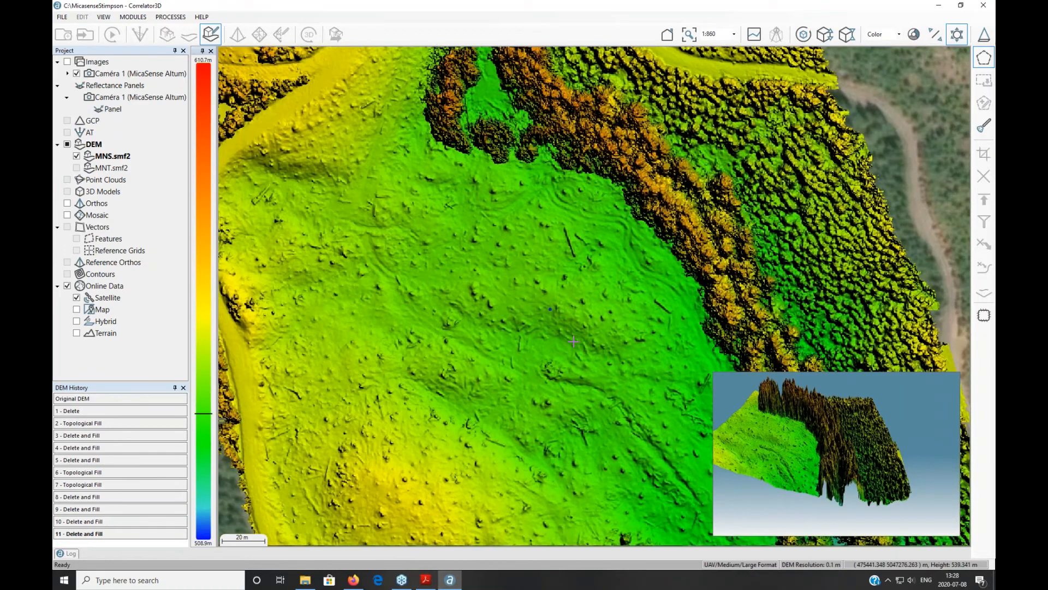
# Step: Outline the fallen log with a polygon and apply Delete and Fill to smooth the area
pyautogui.click(558, 223)
pyautogui.click(569, 224)
pyautogui.click(572, 241)
pyautogui.click(577, 248)
pyautogui.click(580, 258)
pyautogui.click(576, 261)
pyautogui.click(570, 260)
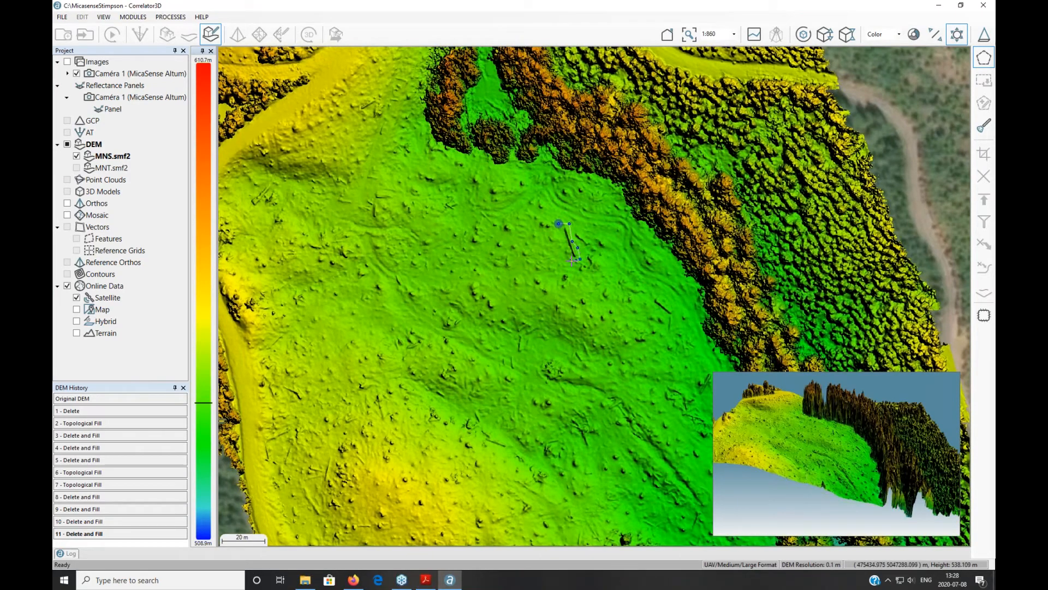
pyautogui.click(567, 257)
pyautogui.doubleClick(557, 233)
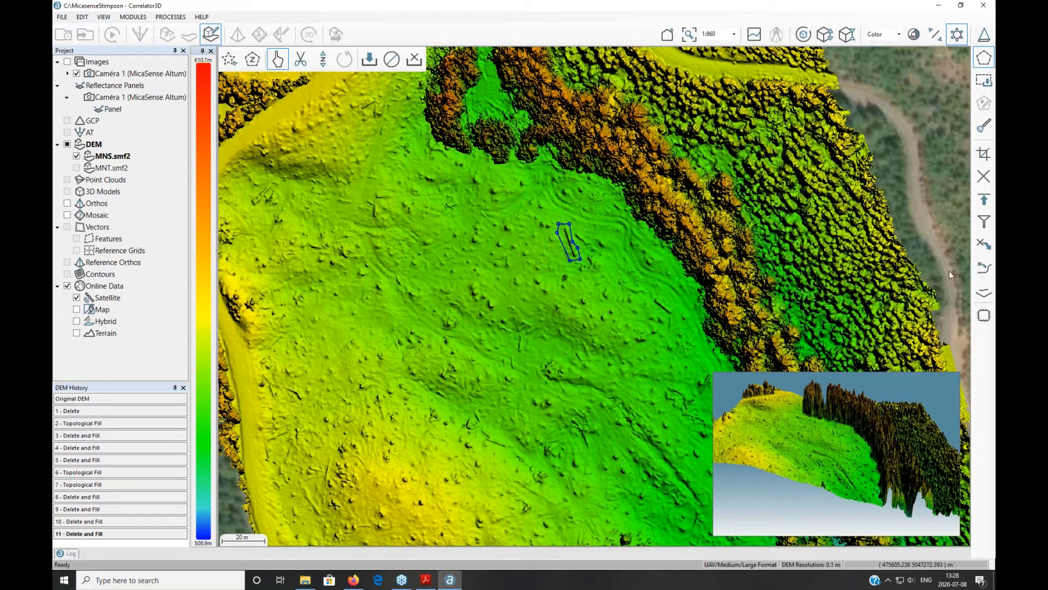
pyautogui.click(982, 270)
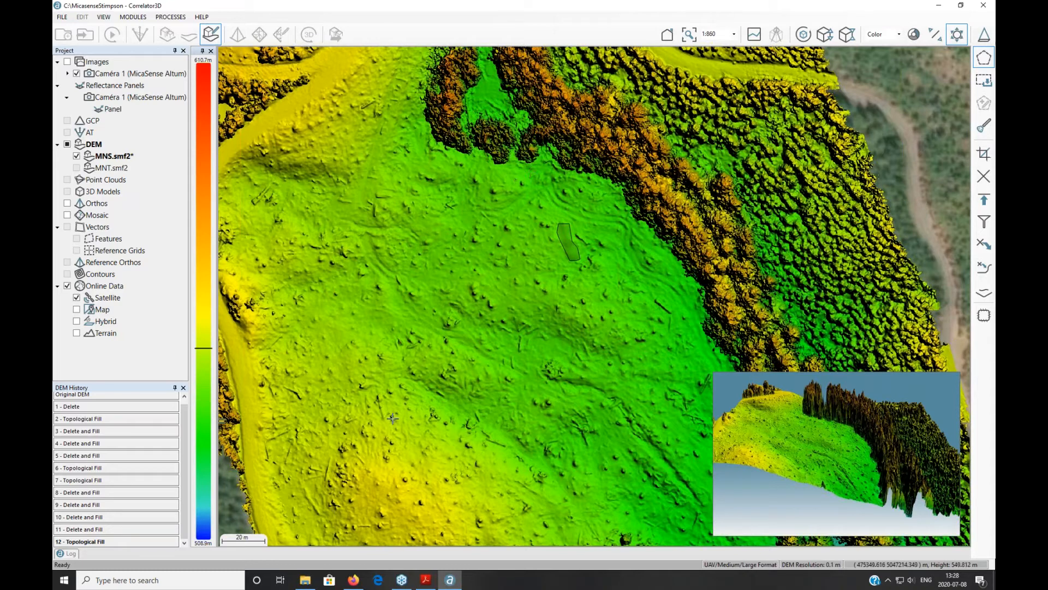
pyautogui.click(79, 503)
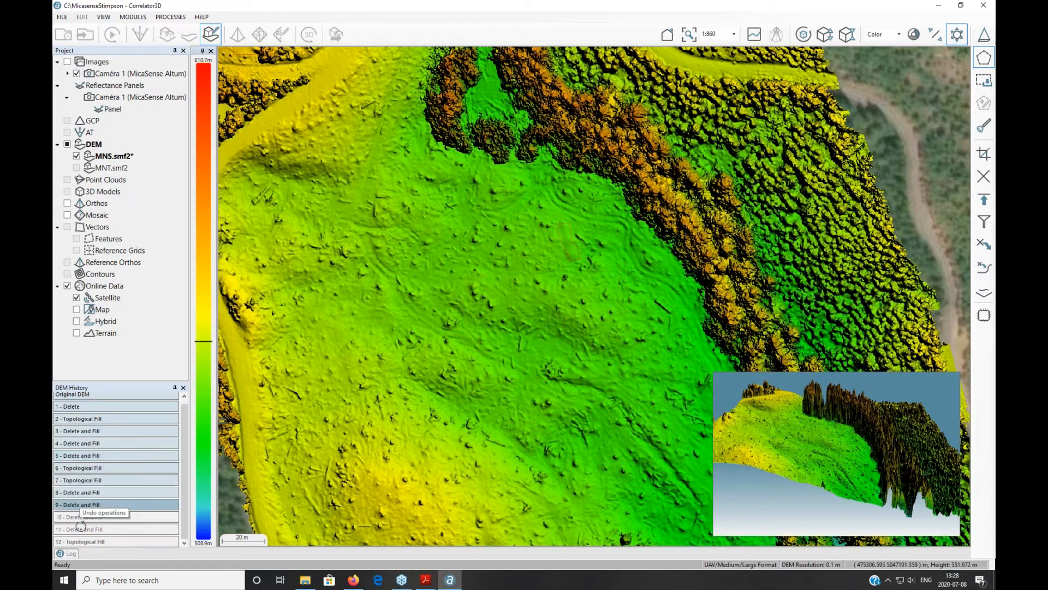
pyautogui.click(106, 540)
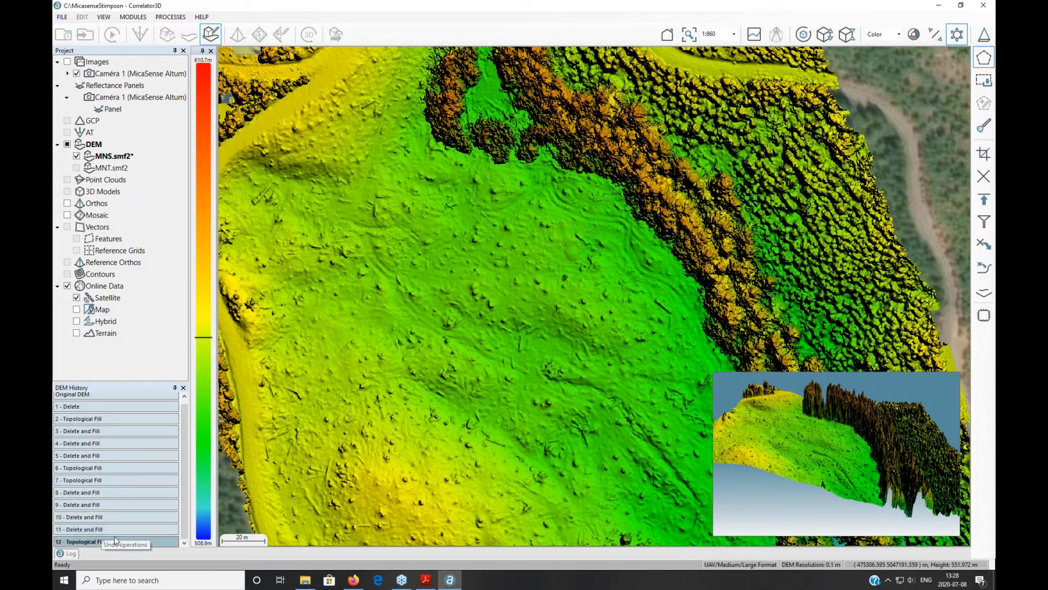
pyautogui.click(112, 528)
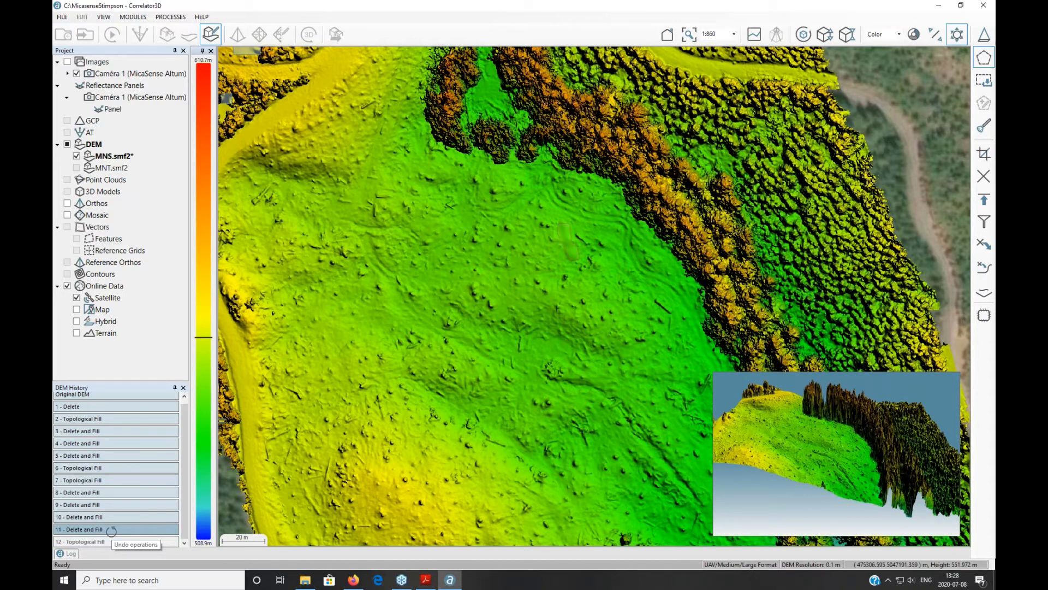
pyautogui.click(106, 517)
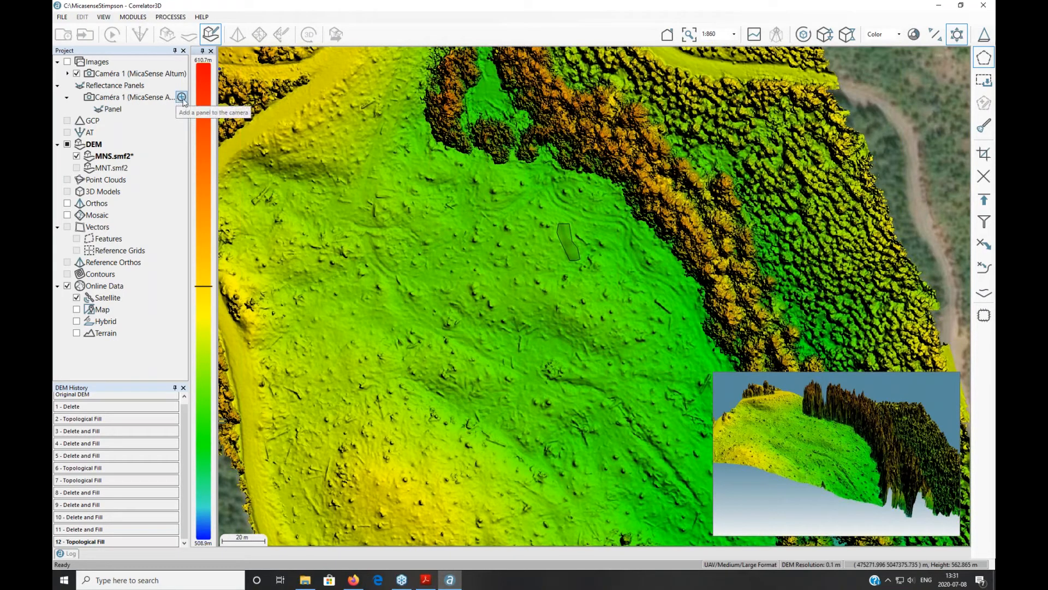
# Step: Add a calibrated reflectance panel with ID 'test' and load its six panel images, starting from IMG_0000_1.tif
pyautogui.click(182, 98)
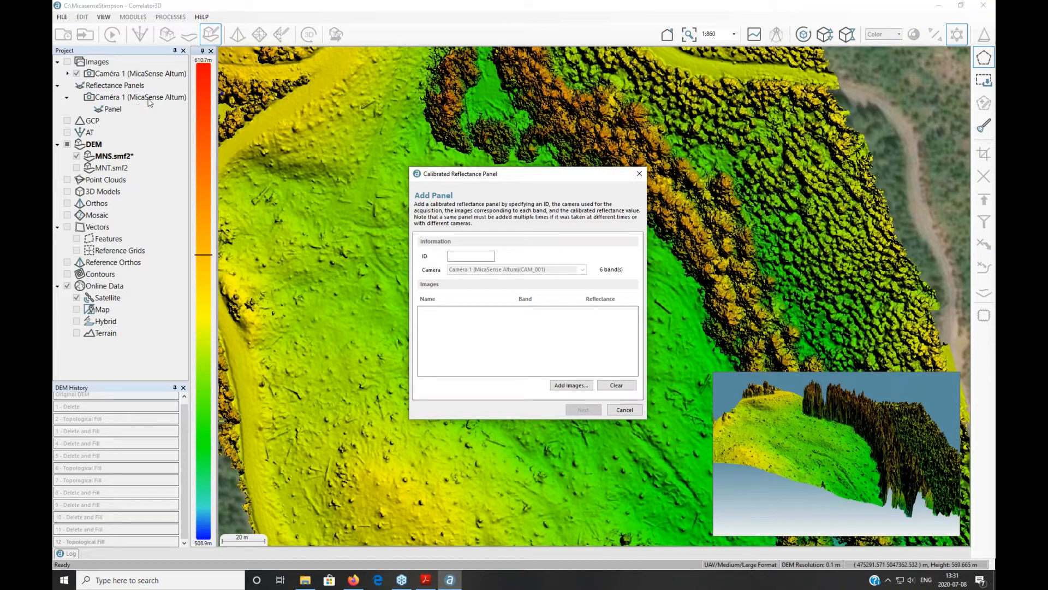
pyautogui.click(463, 253)
pyautogui.write('test')
pyautogui.click(571, 384)
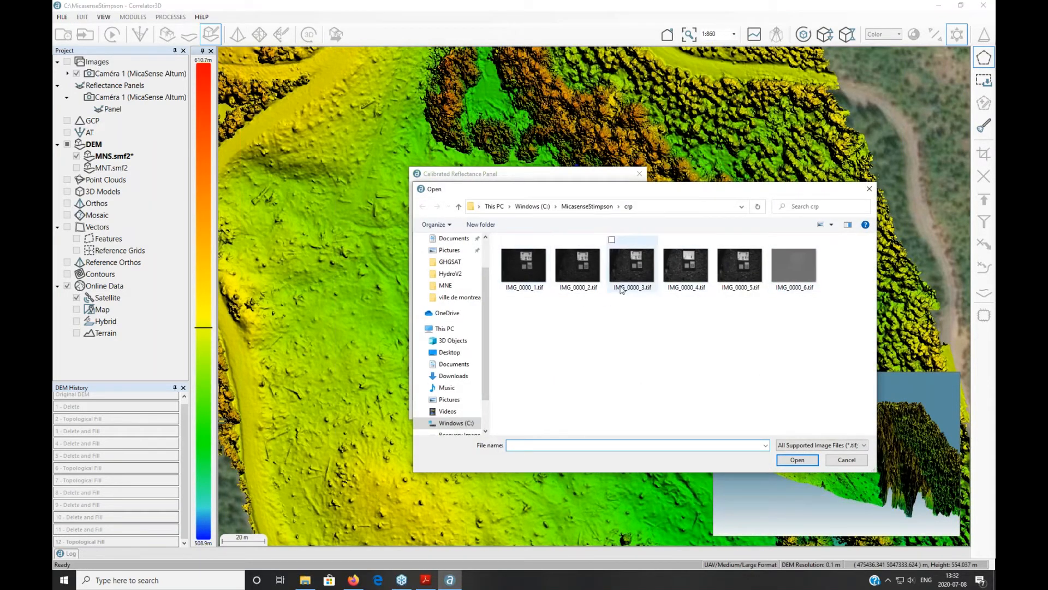
pyautogui.click(523, 265)
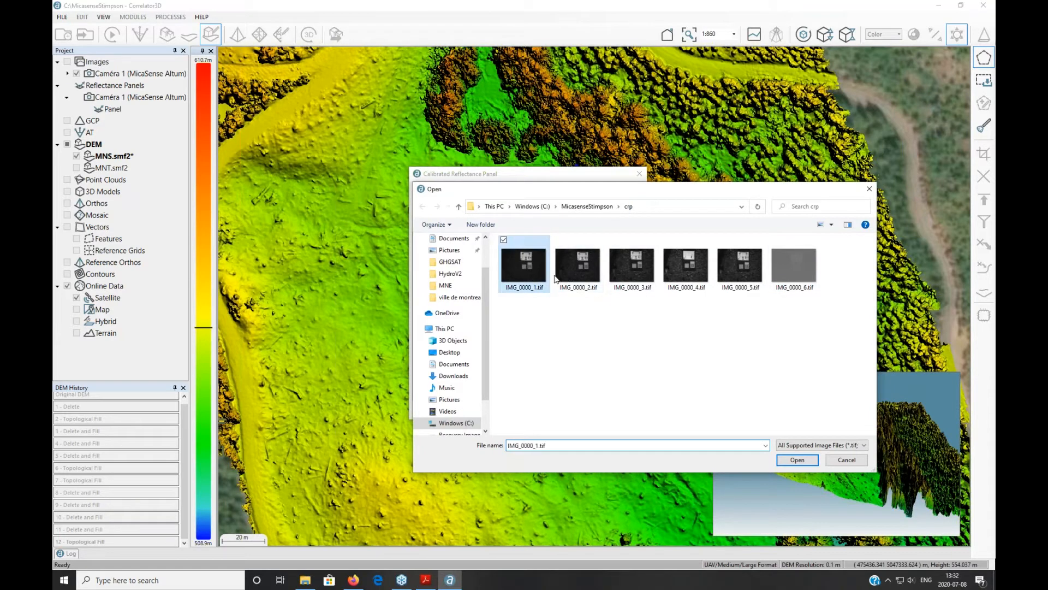
pyautogui.keyDown('shift'); pyautogui.click(817, 269); pyautogui.keyUp('shift')
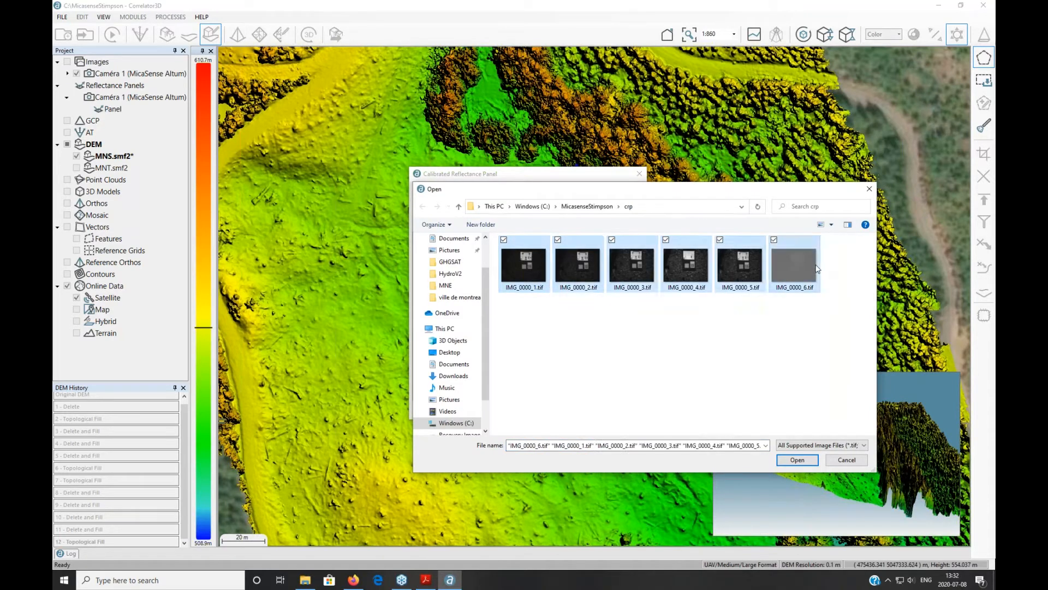
pyautogui.click(797, 460)
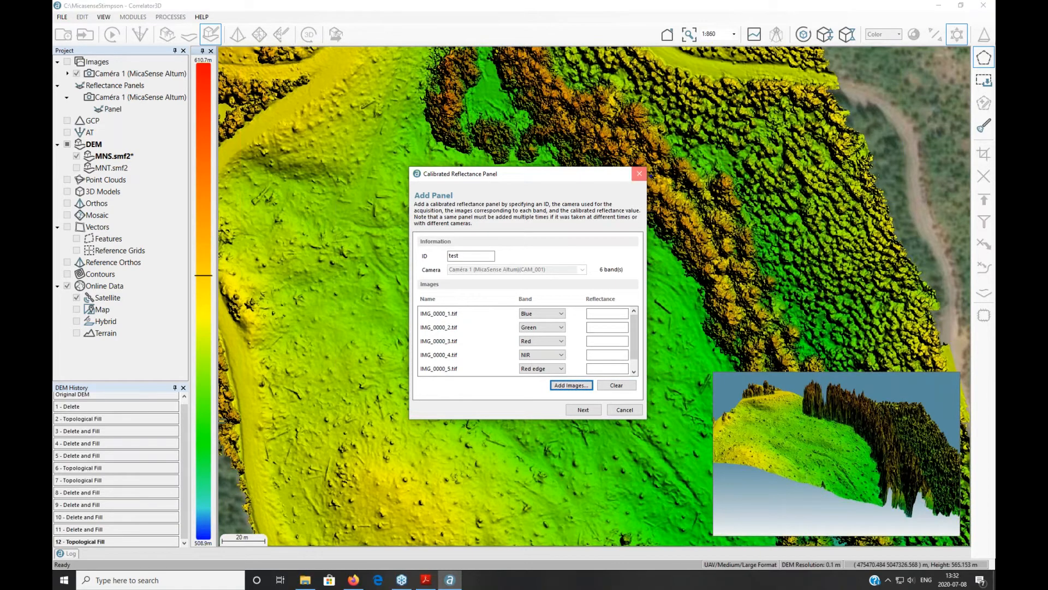
# Step: Review the panel's per-band reflectance values and close the Calibrated Reflectance Panel window
pyautogui.click(638, 173)
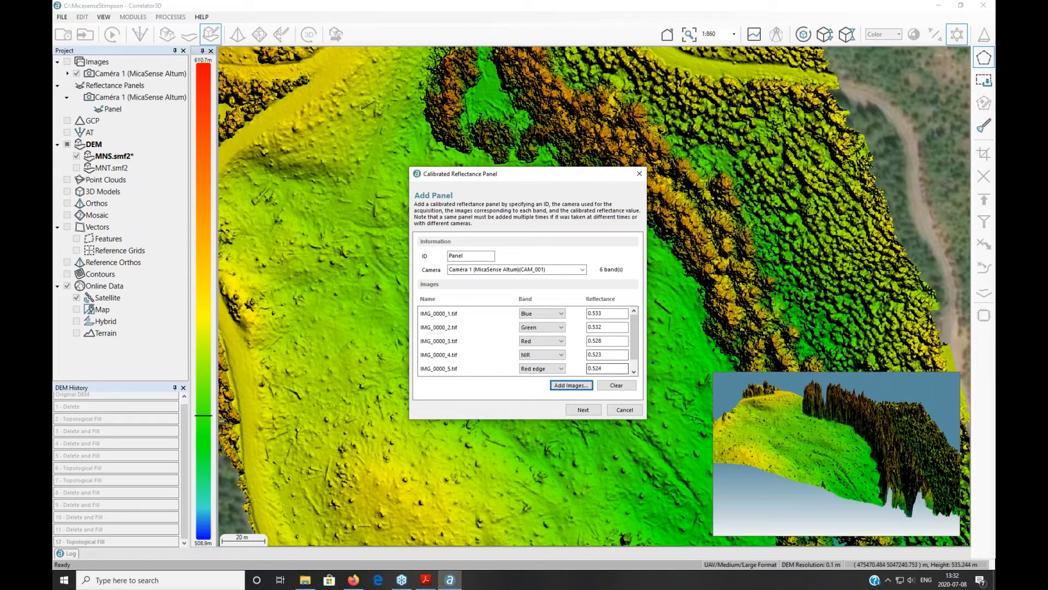
pyautogui.click(582, 410)
pyautogui.click(606, 327)
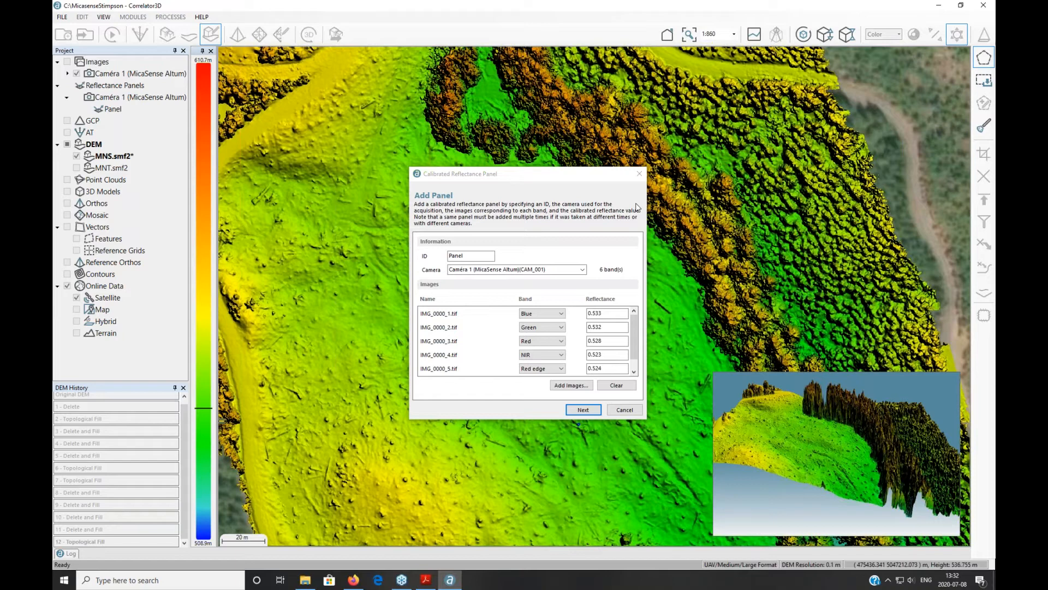
pyautogui.click(640, 174)
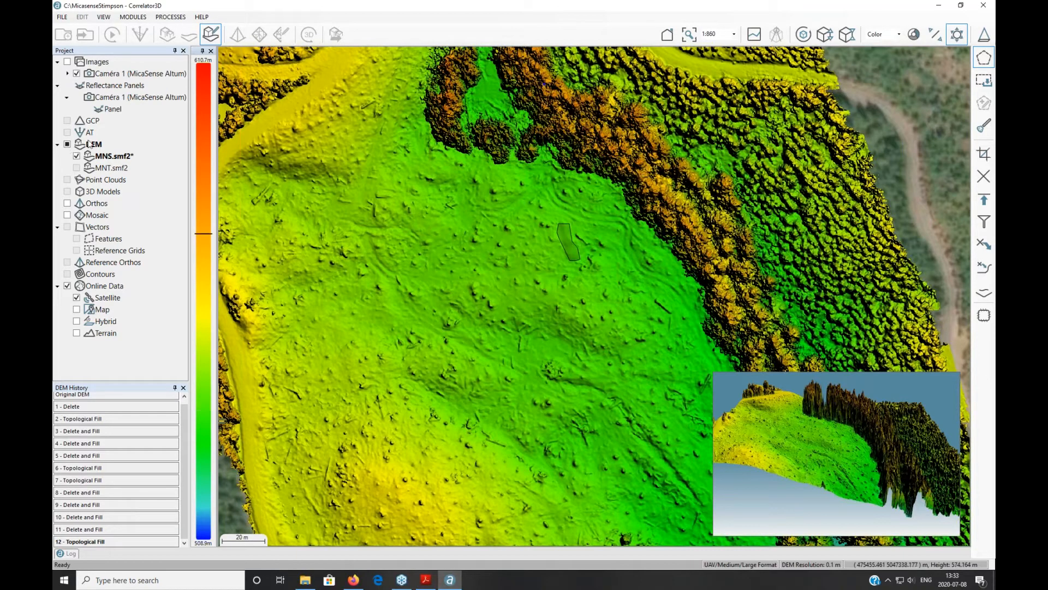
# Step: Exit DEM editing and close the Orthorectification settings (69% overlap, 0.034 m GeoTIFF) without processing
pyautogui.moveTo(107, 109)
pyautogui.moveTo(142, 98)
pyautogui.click(211, 35)
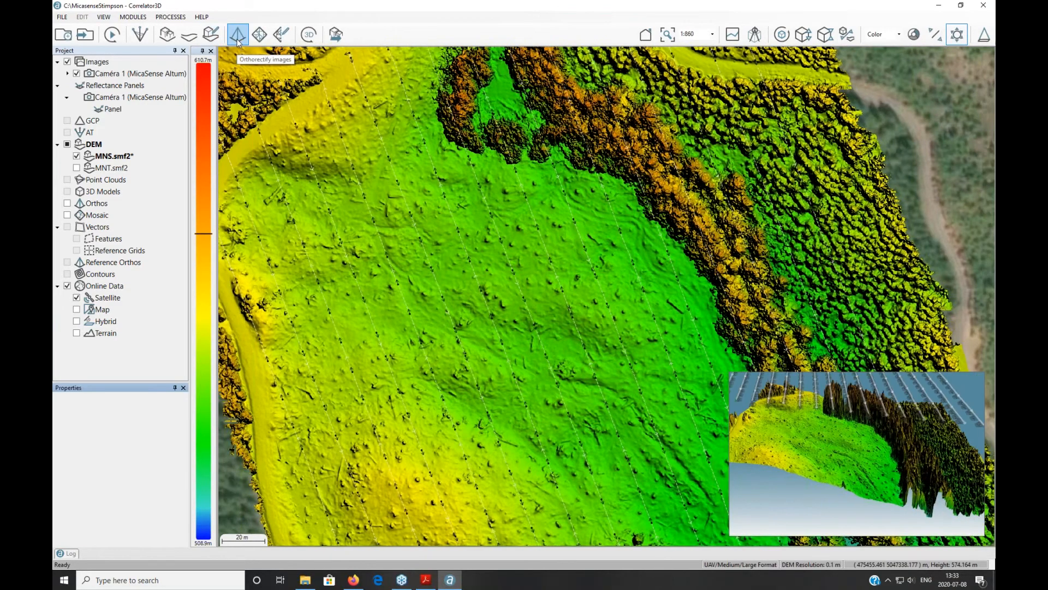
pyautogui.click(237, 34)
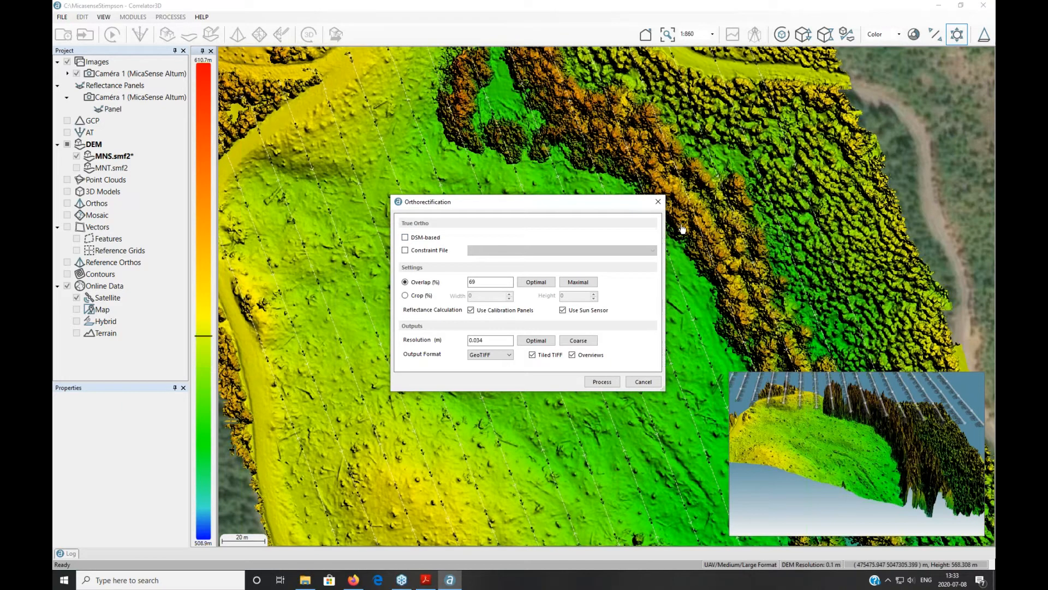
pyautogui.click(658, 202)
# Step: Make MNT.smf2 the active elevation model without saving changes to the current DEM
pyautogui.doubleClick(113, 167)
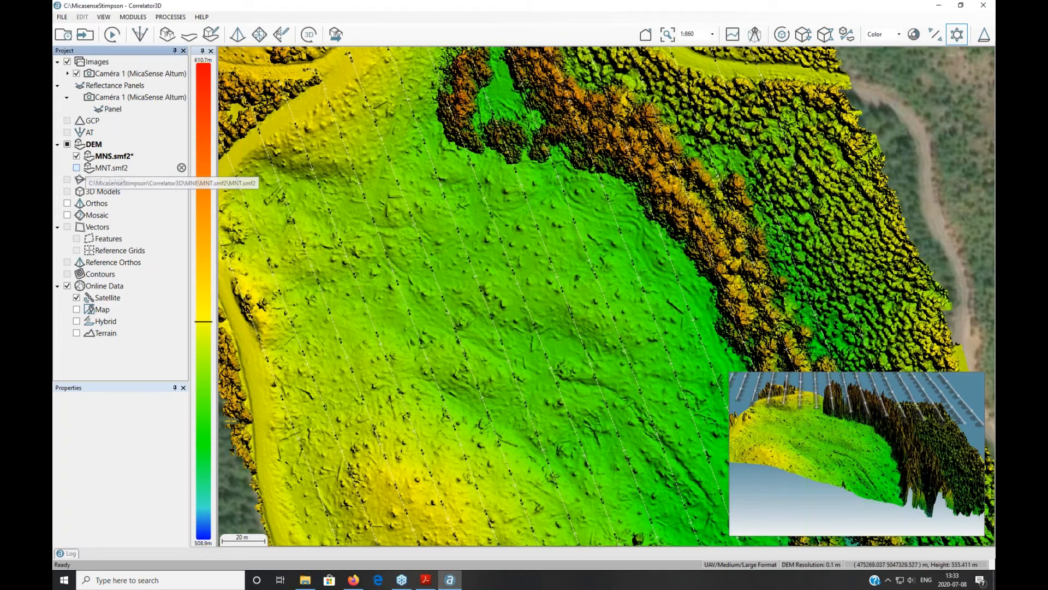
pyautogui.click(529, 331)
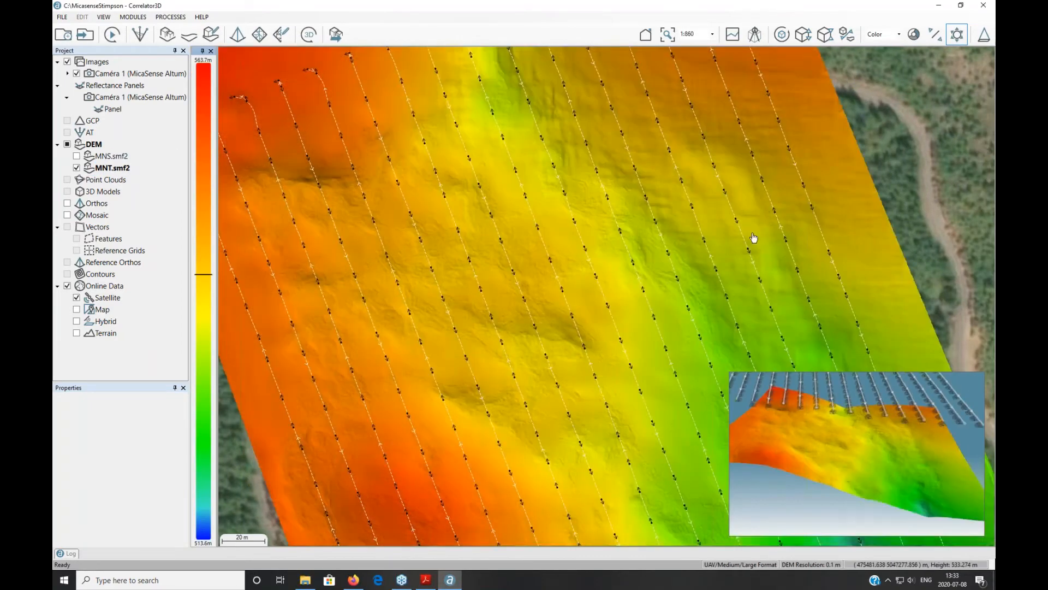
pyautogui.scroll(-2, 522, 145)
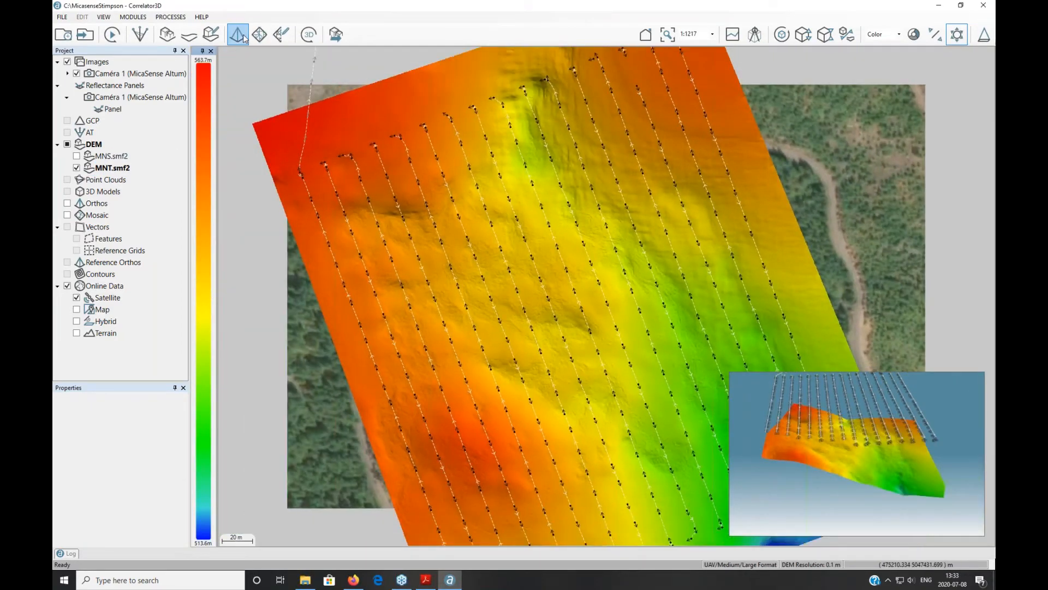
# Step: In Orthorectification settings, use calibration panels and turn off the sun sensor
pyautogui.click(241, 36)
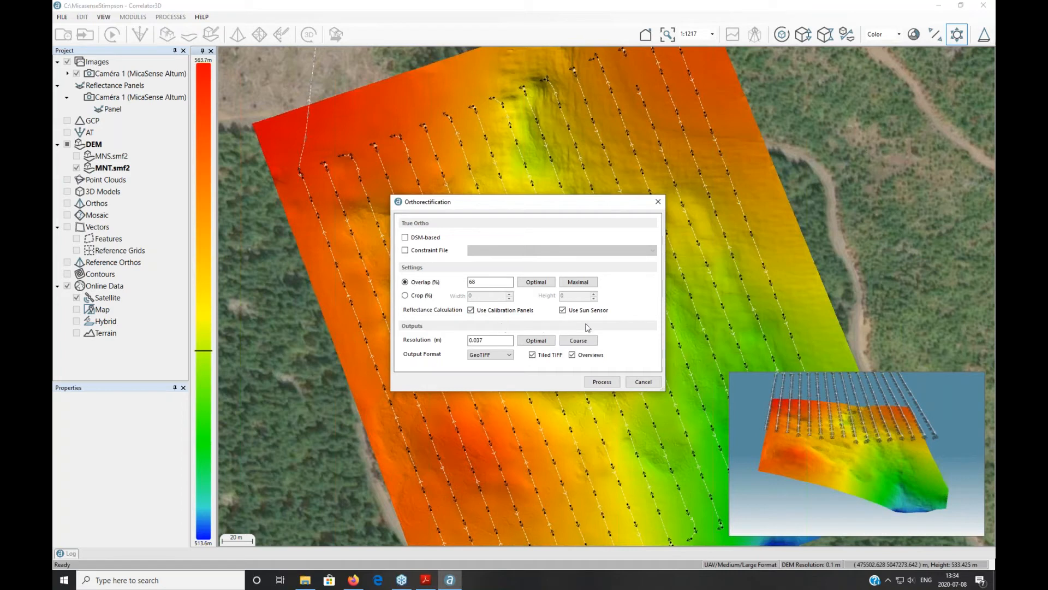
pyautogui.click(511, 312)
pyautogui.click(598, 314)
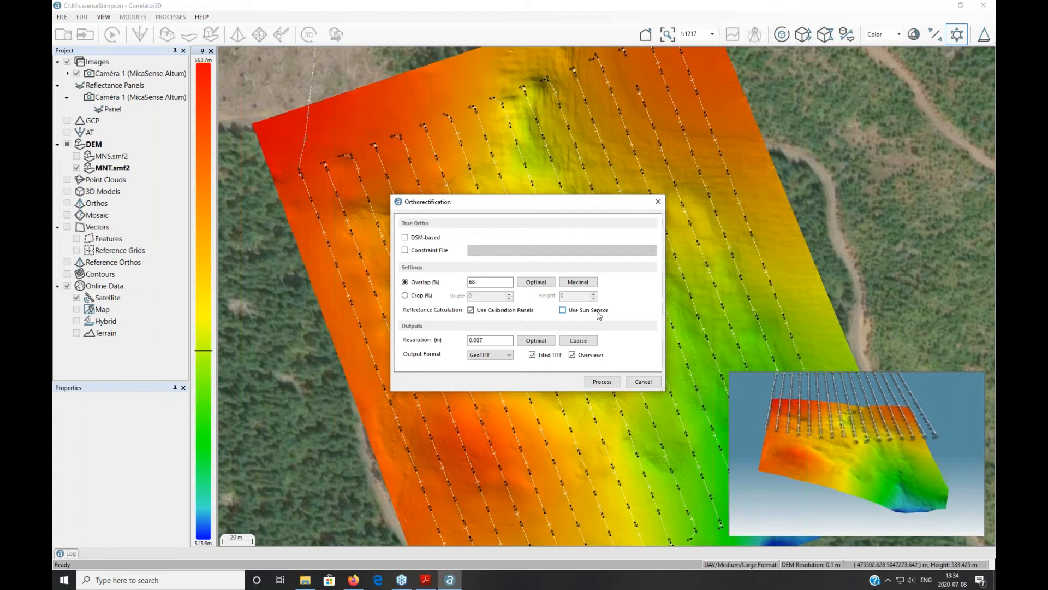
pyautogui.click(305, 580)
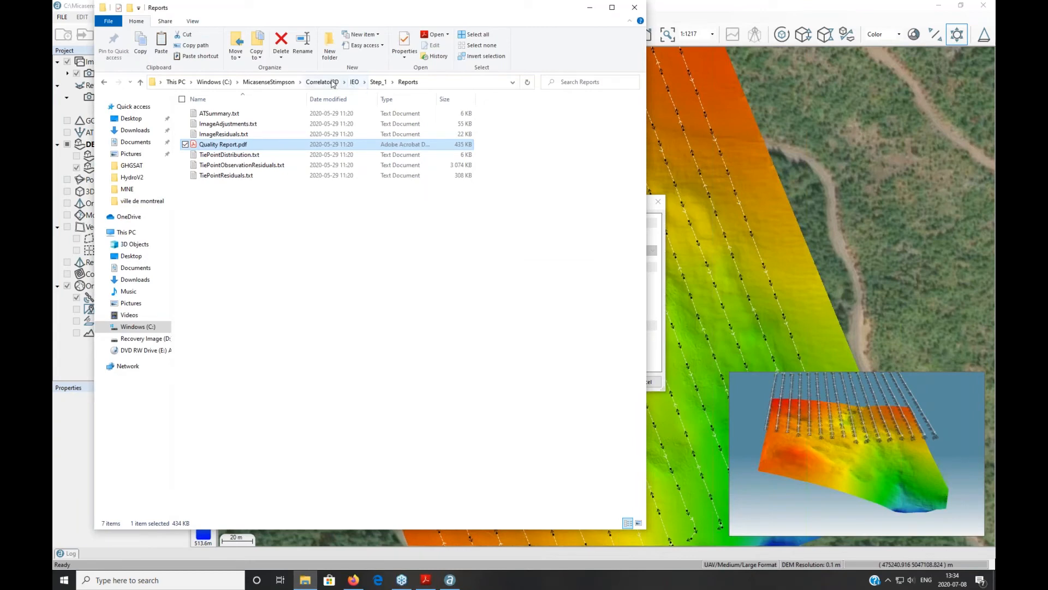
pyautogui.click(322, 82)
pyautogui.click(222, 179)
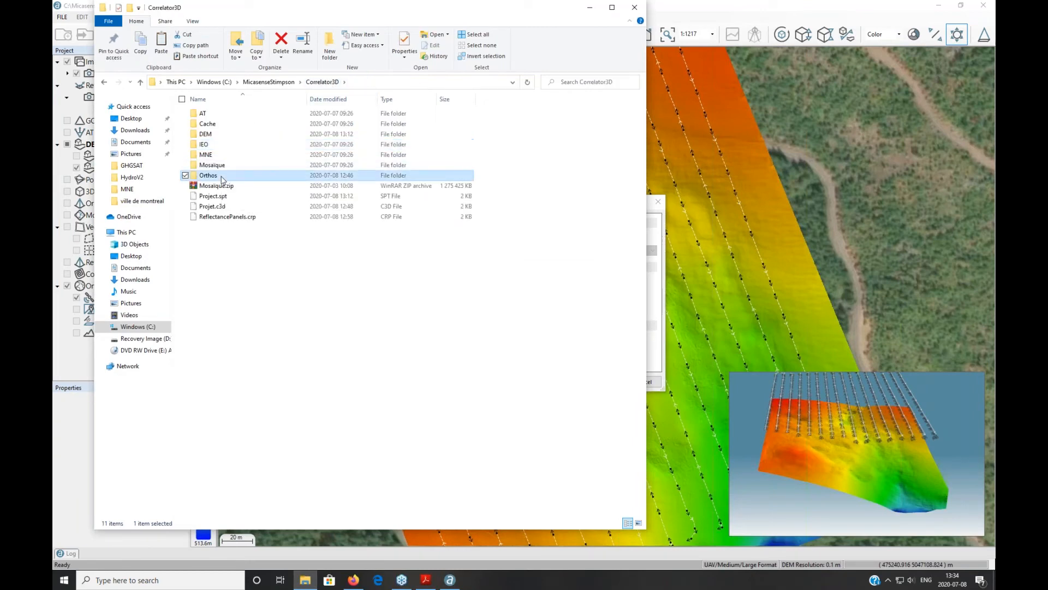
pyautogui.doubleClick(222, 179)
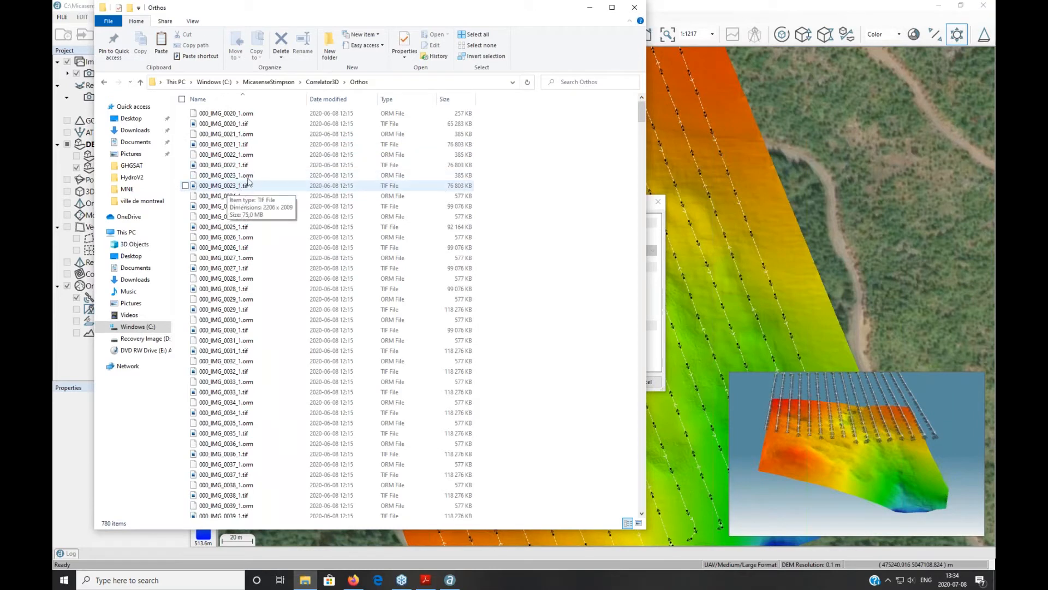
pyautogui.moveTo(236, 169)
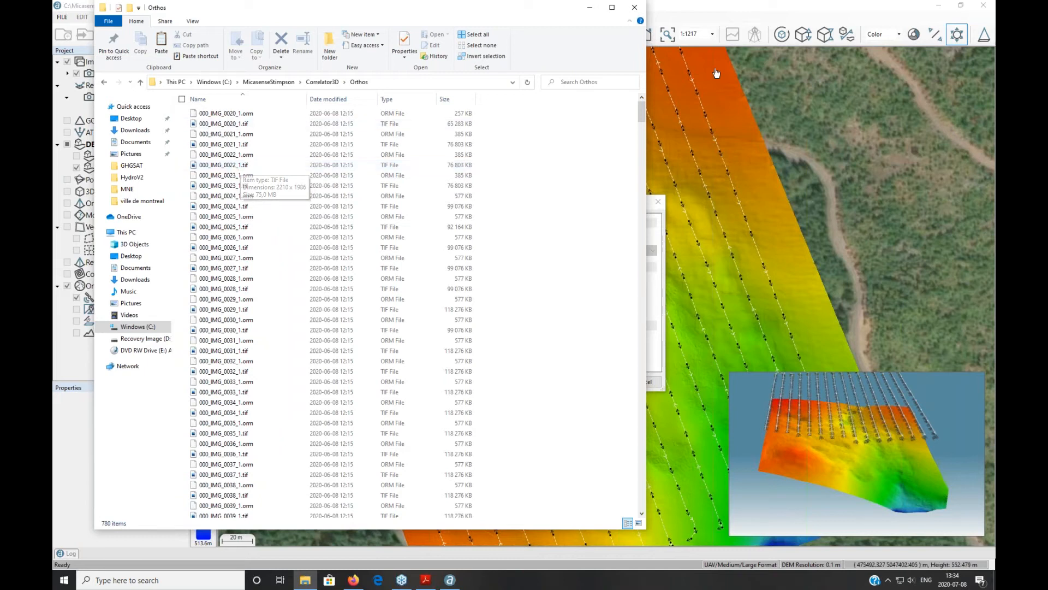
pyautogui.click(589, 8)
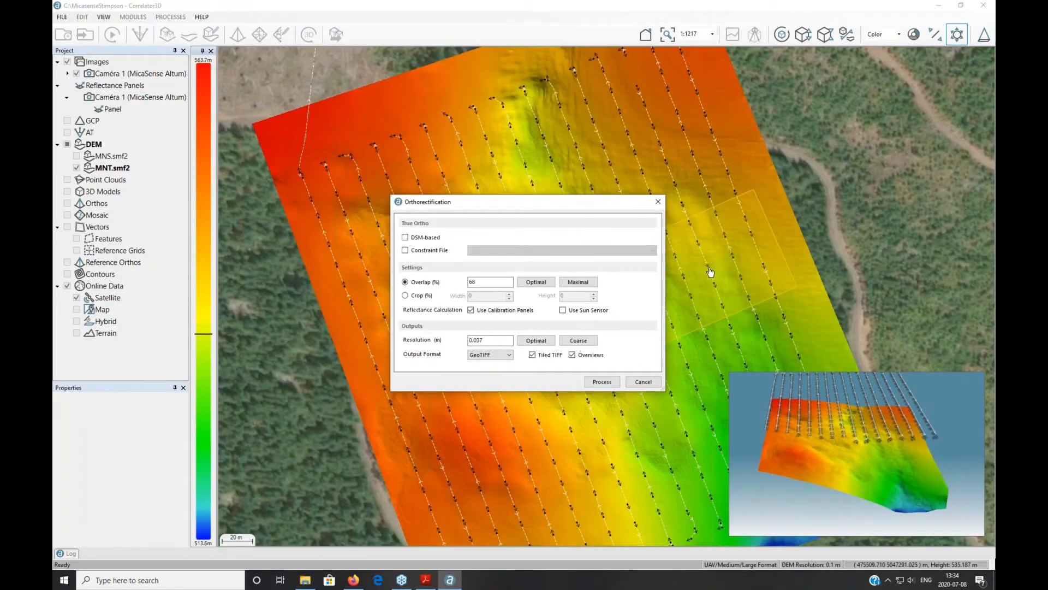
# Step: Dismiss the ortho settings, load the existing ortho images, and expand the Orthos layer
pyautogui.click(658, 202)
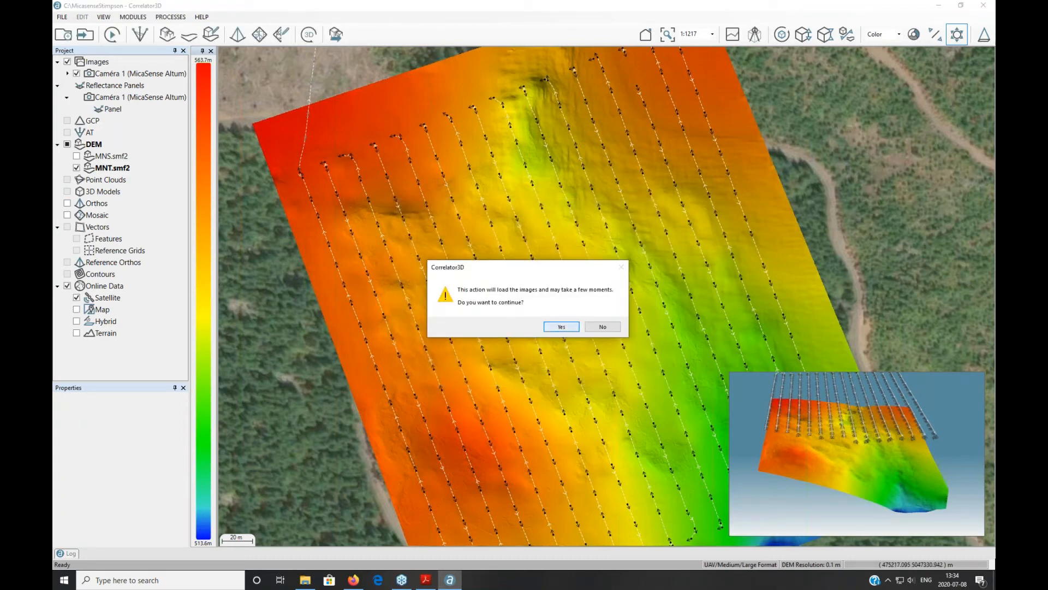
pyautogui.click(561, 326)
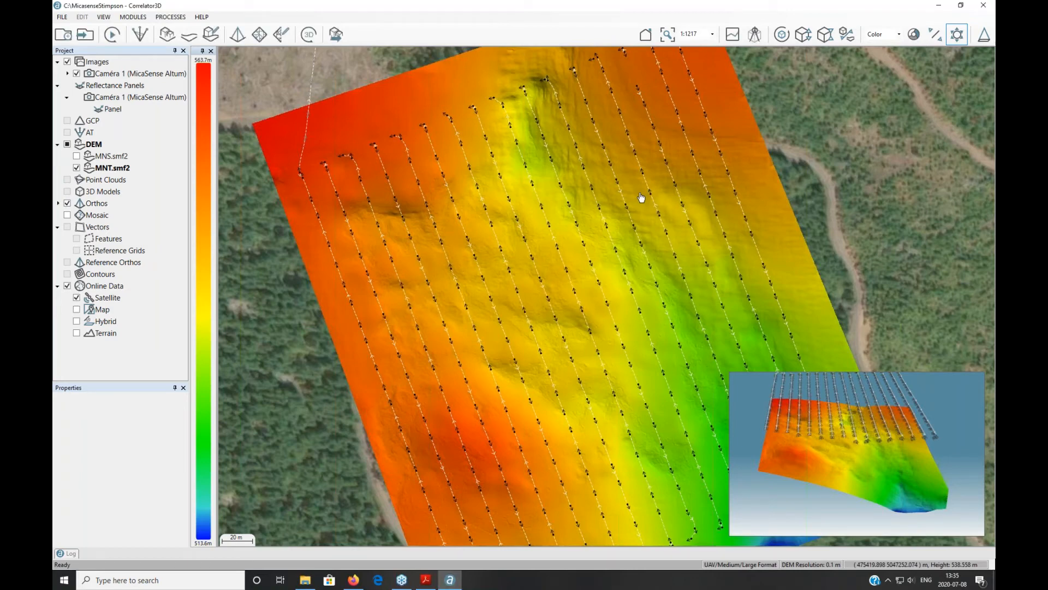
pyautogui.scroll(-3, 461, 284)
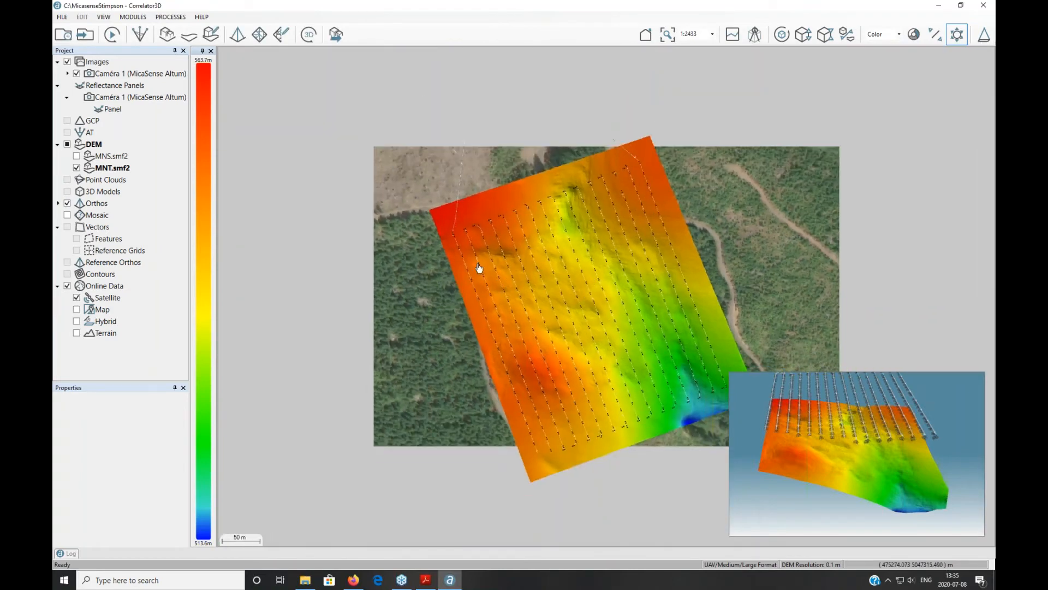
pyautogui.click(57, 204)
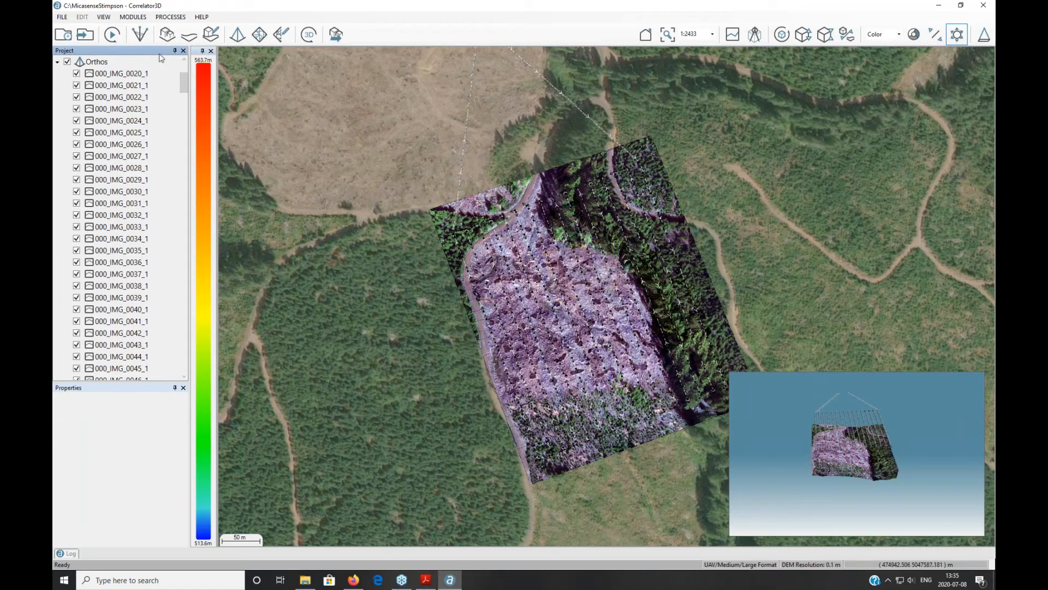
# Step: Select the ortho images from 000_IMG_0020_1 through 002_IMG_0402_1 in the Orthos list
pyautogui.click(134, 77)
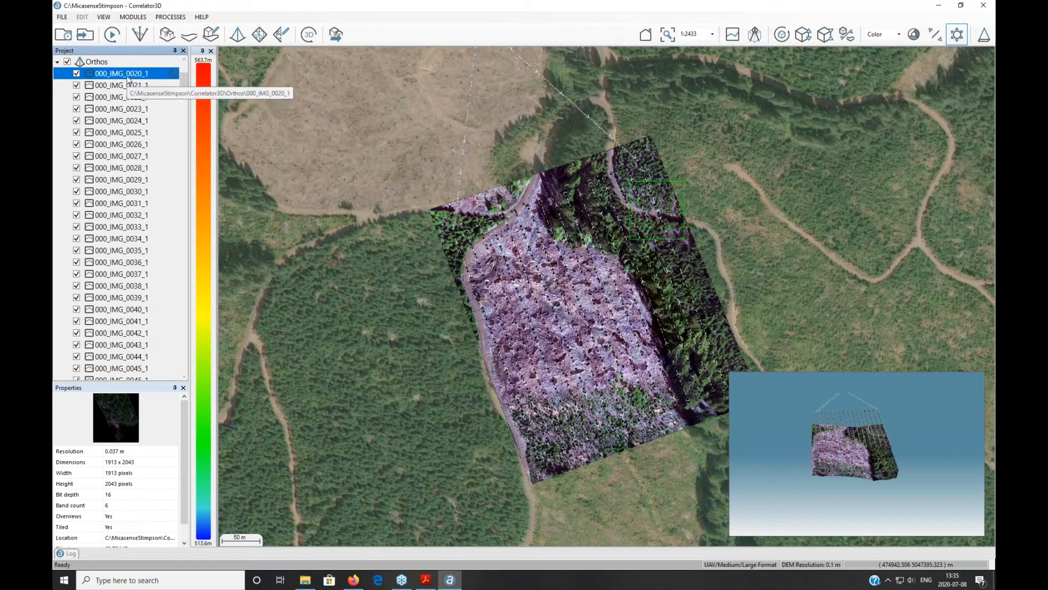
pyautogui.scroll(-5, 131, 185)
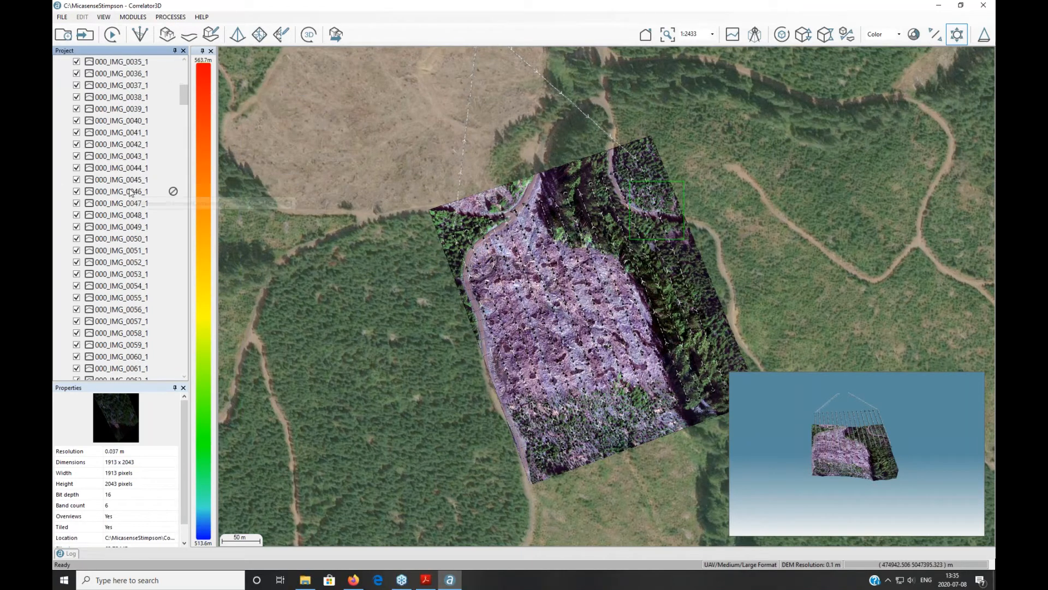
pyautogui.moveTo(182, 97); pyautogui.dragTo(184, 370)
pyautogui.scroll(3, 160, 313)
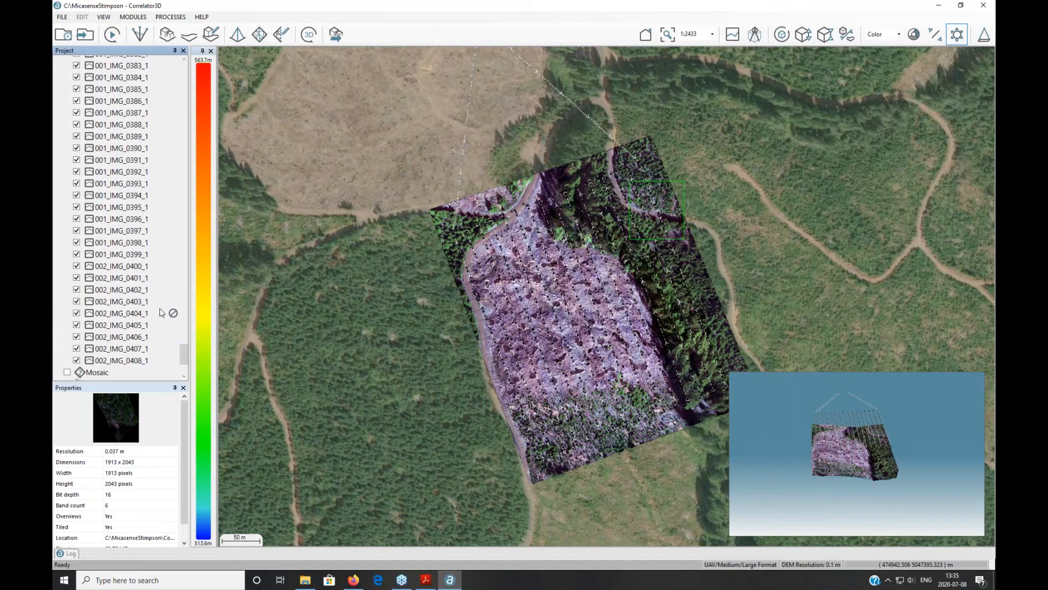
pyautogui.keyDown('shift'); pyautogui.click(171, 290); pyautogui.keyUp('shift')
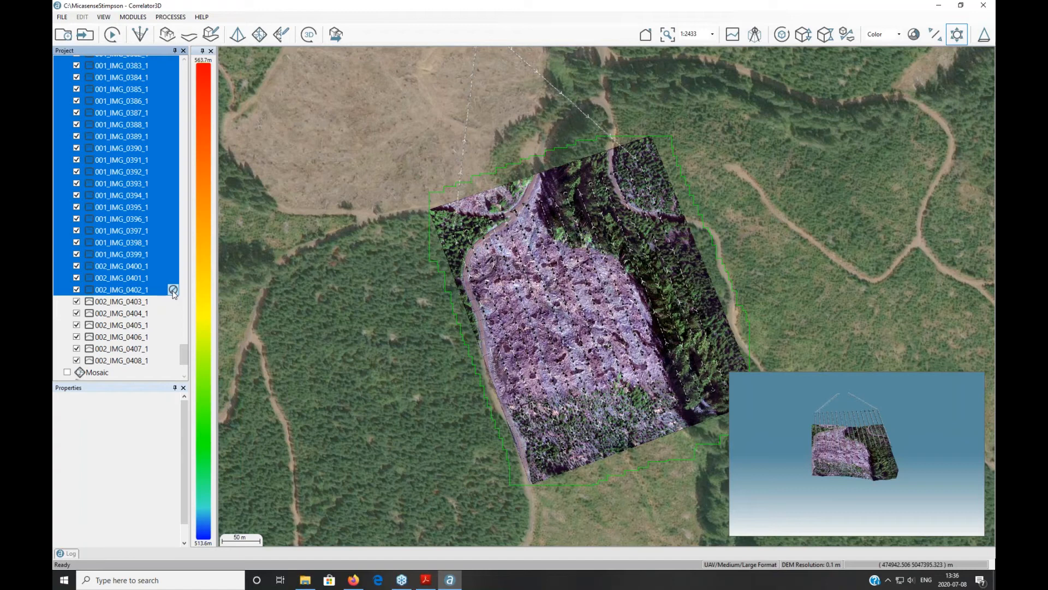
pyautogui.moveTo(173, 293); pyautogui.dragTo(180, 360)
pyautogui.moveTo(185, 352); pyautogui.dragTo(192, 62)
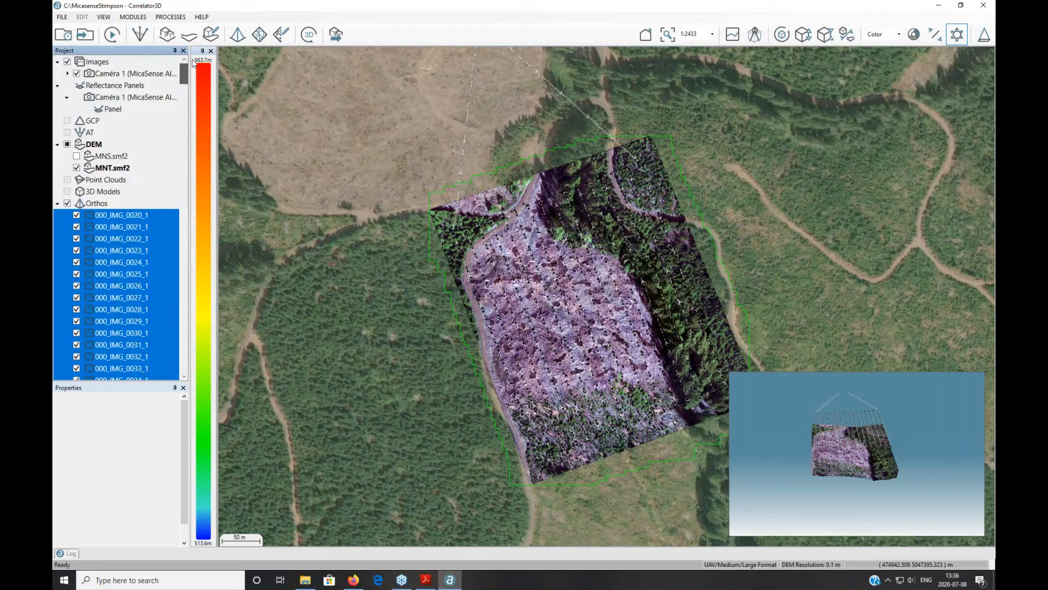
# Step: Expand Caméra 1's FlightLine 0 images and open Mosaic Creation with colour balancing and nadir optimization
pyautogui.click(67, 74)
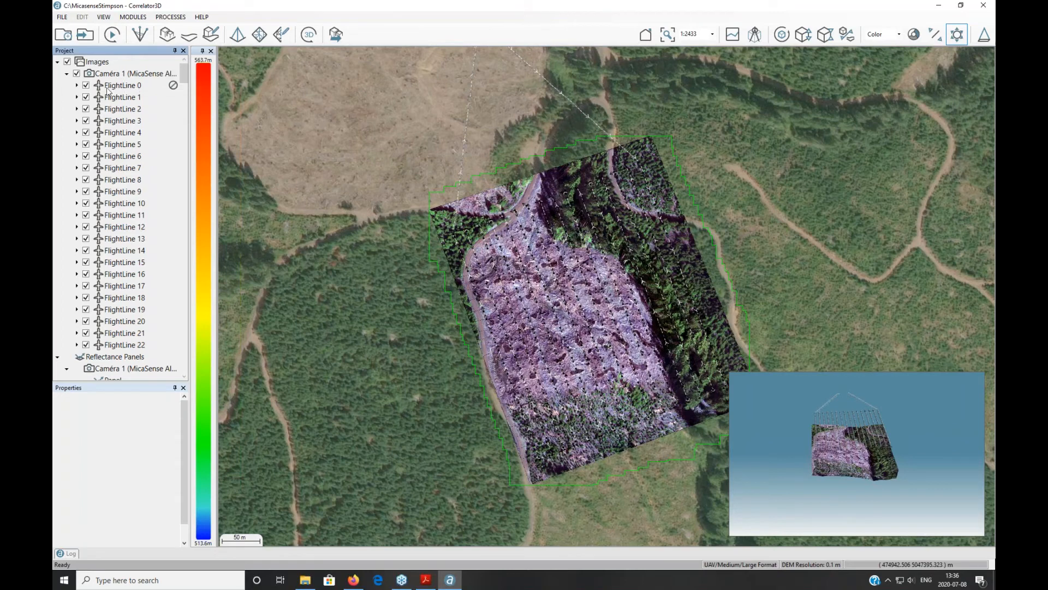
pyautogui.click(77, 85)
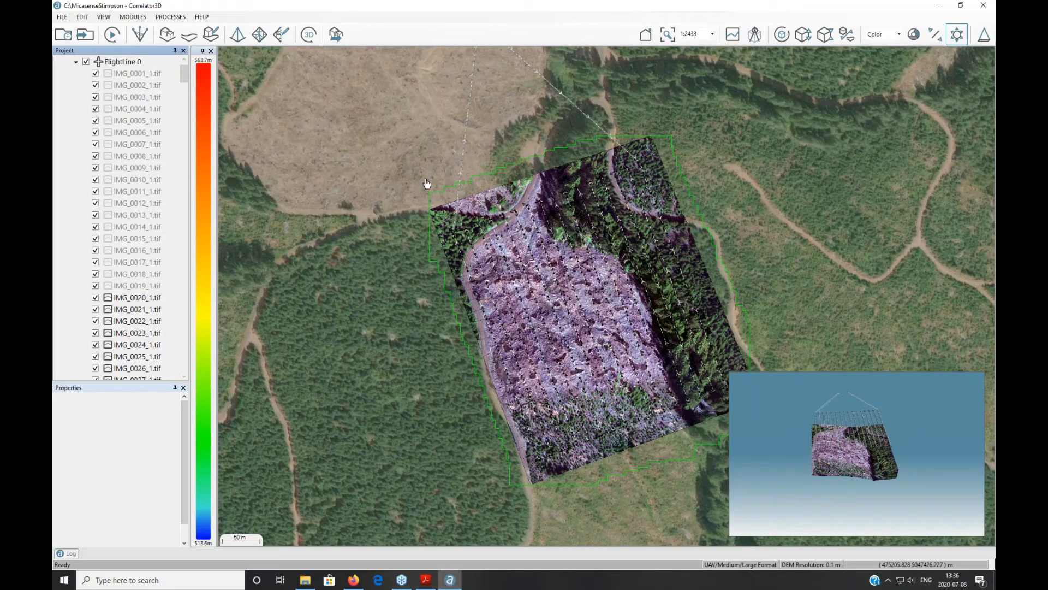
pyautogui.click(258, 36)
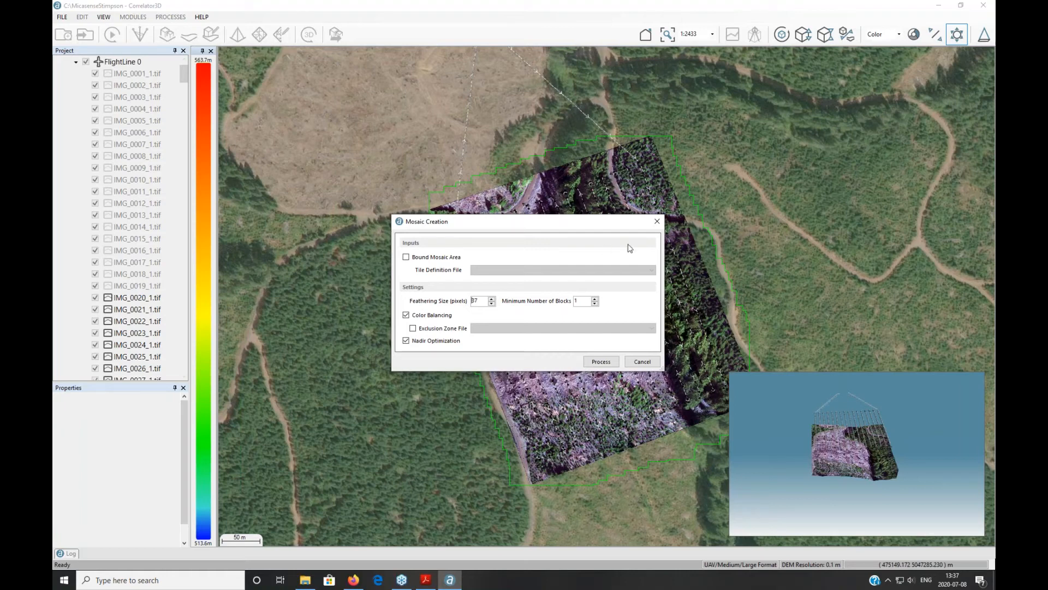
# Step: Dismiss Mosaic Creation unprocessed so the existing clear-cut orthomosaic stays on the map
pyautogui.click(656, 222)
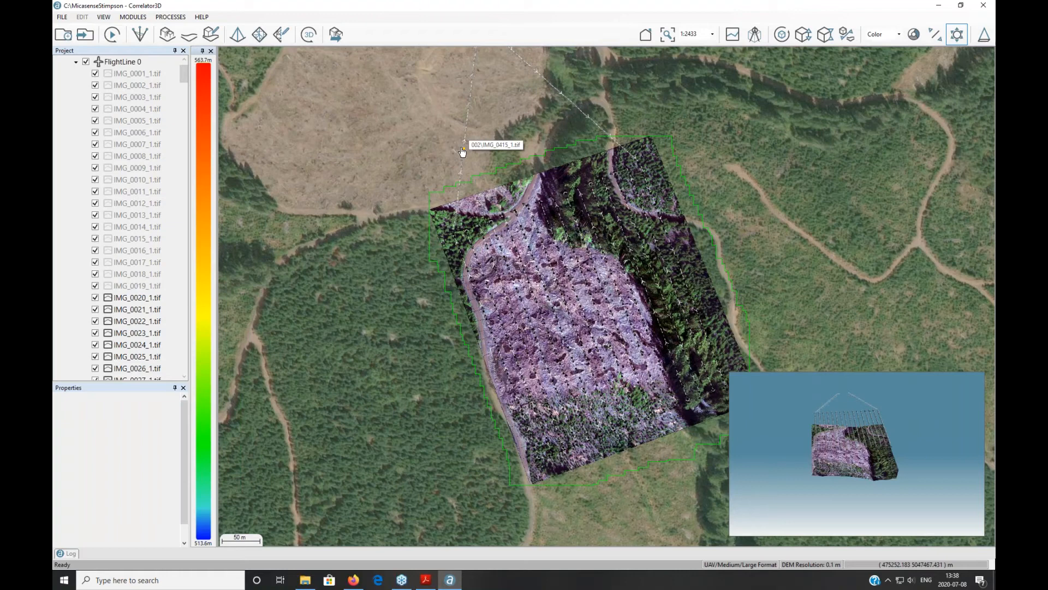
# Step: Enter mosaic editing, confirm closing loaded data, and load seamlines for the mosaic blocks
pyautogui.click(281, 35)
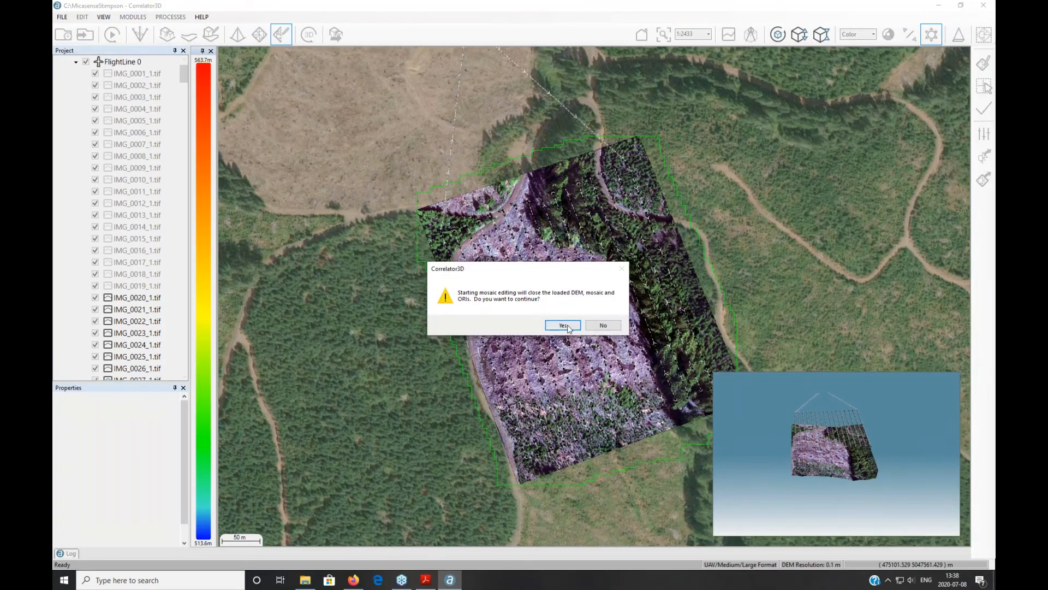
pyautogui.click(563, 325)
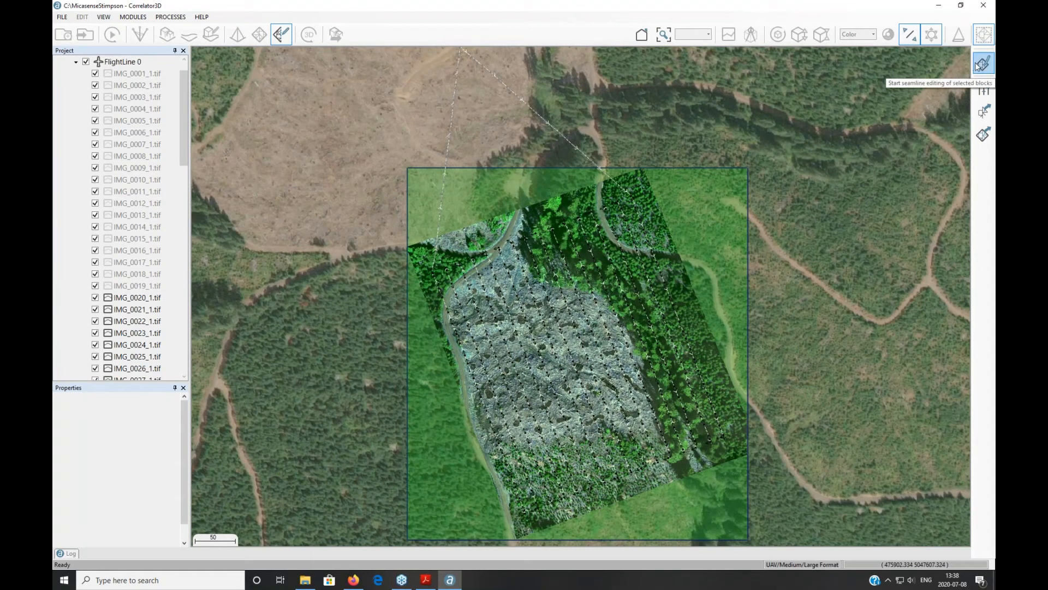
pyautogui.click(980, 65)
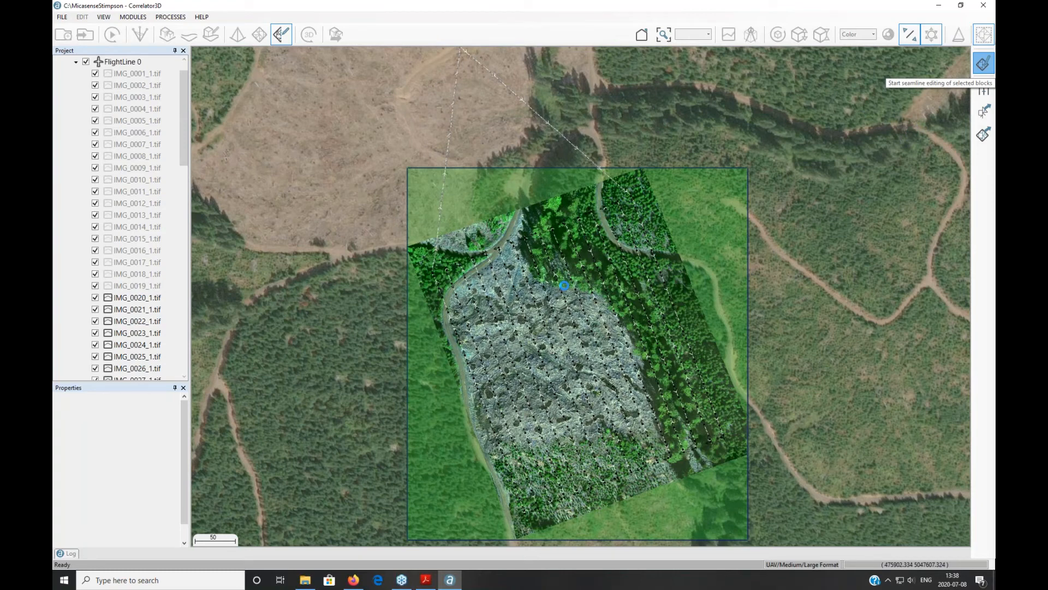
pyautogui.click(984, 64)
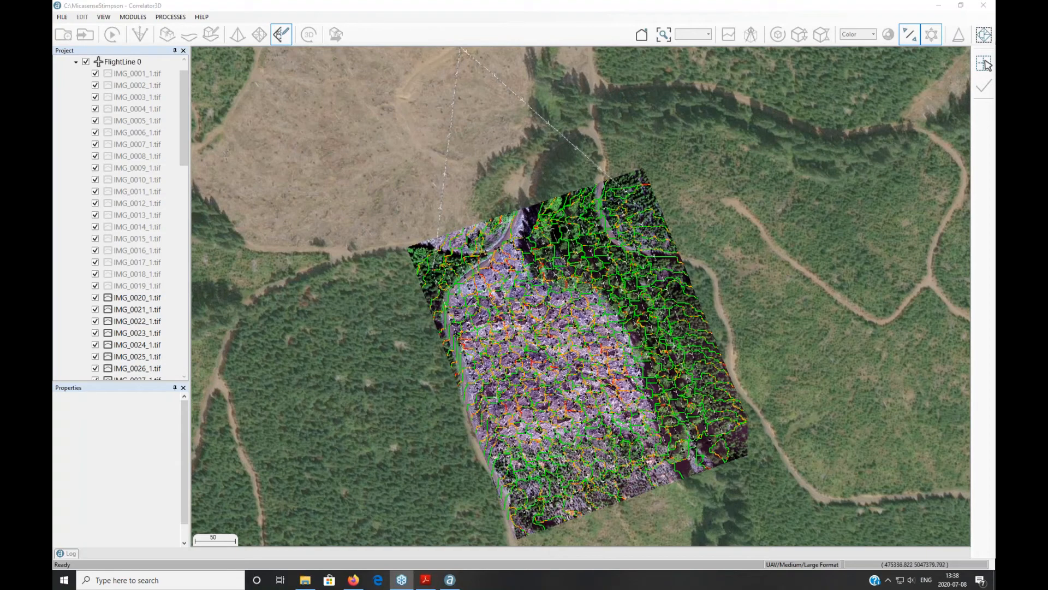
pyautogui.click(505, 239)
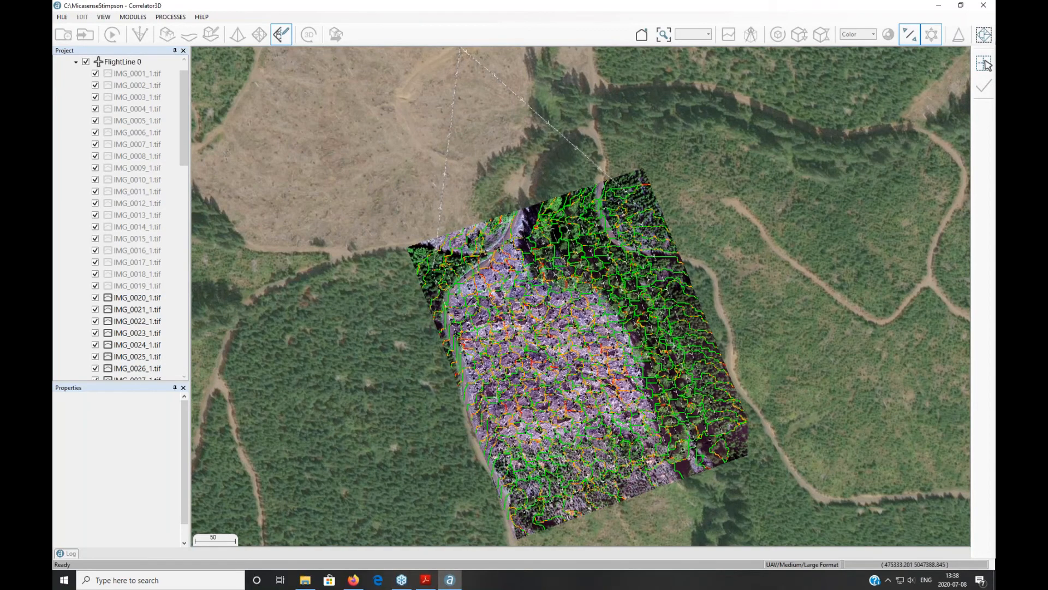
pyautogui.scroll(5, 543, 273)
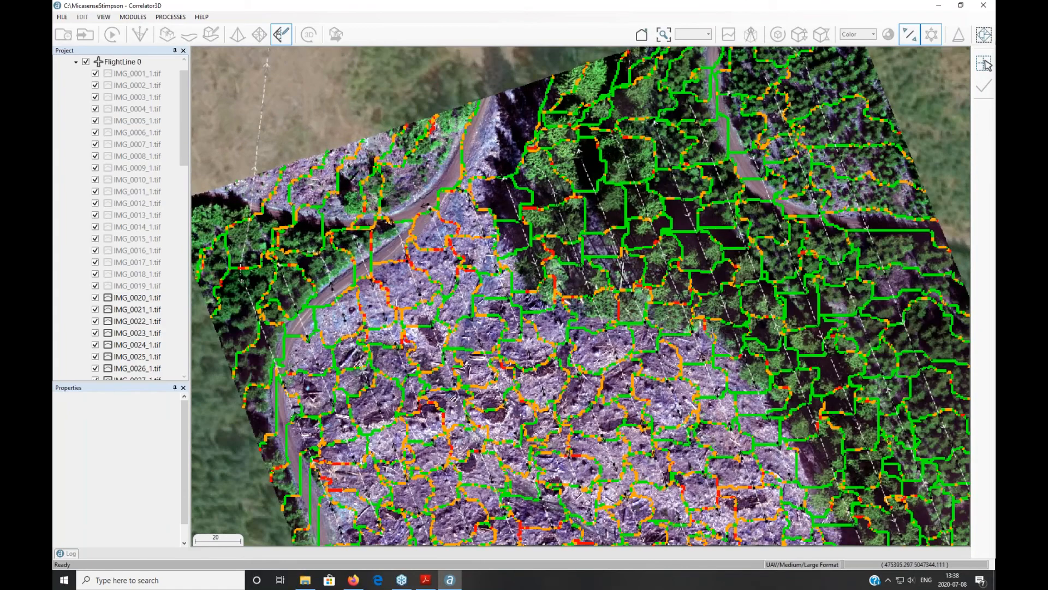
pyautogui.scroll(3, 543, 273)
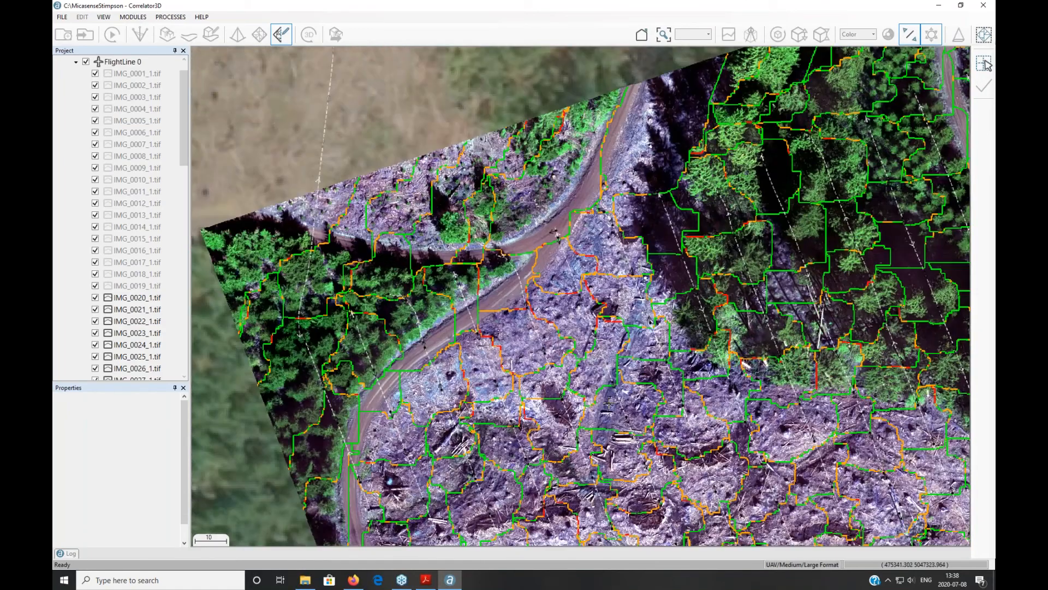
pyautogui.scroll(2, 563, 284)
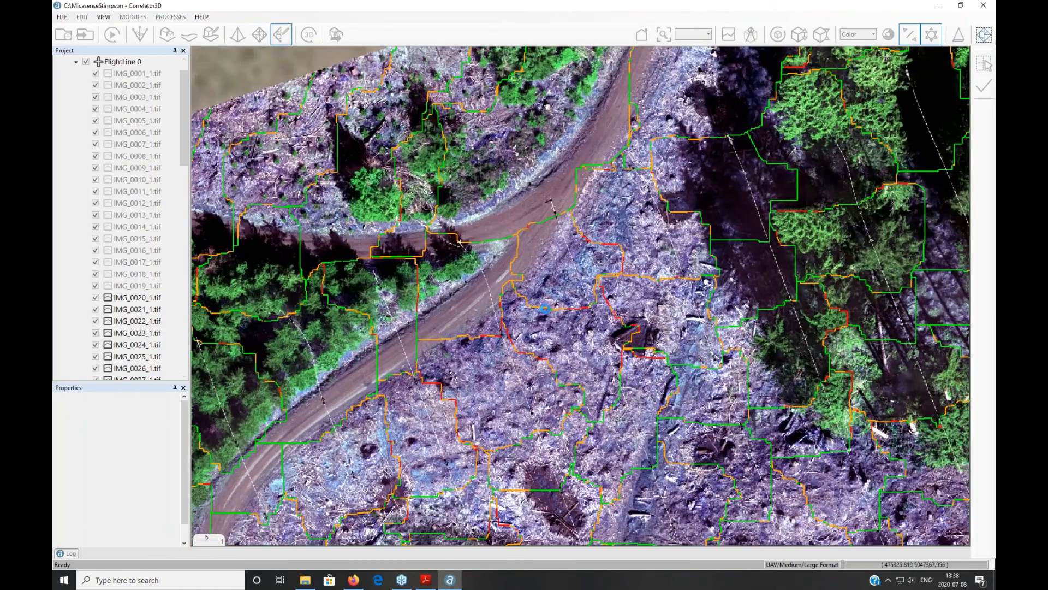
pyautogui.scroll(3, 508, 205)
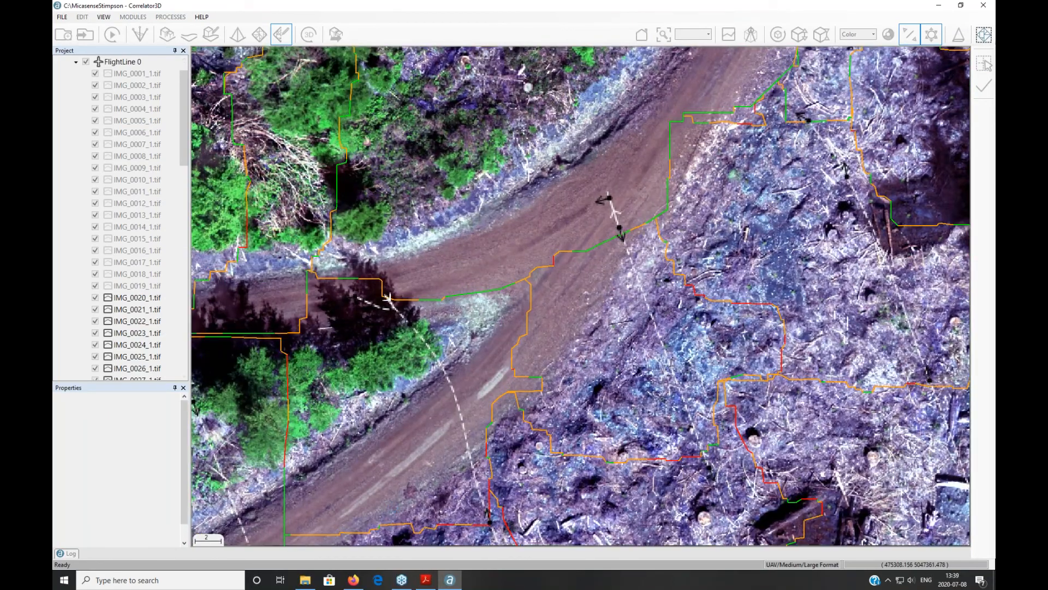
pyautogui.click(389, 298)
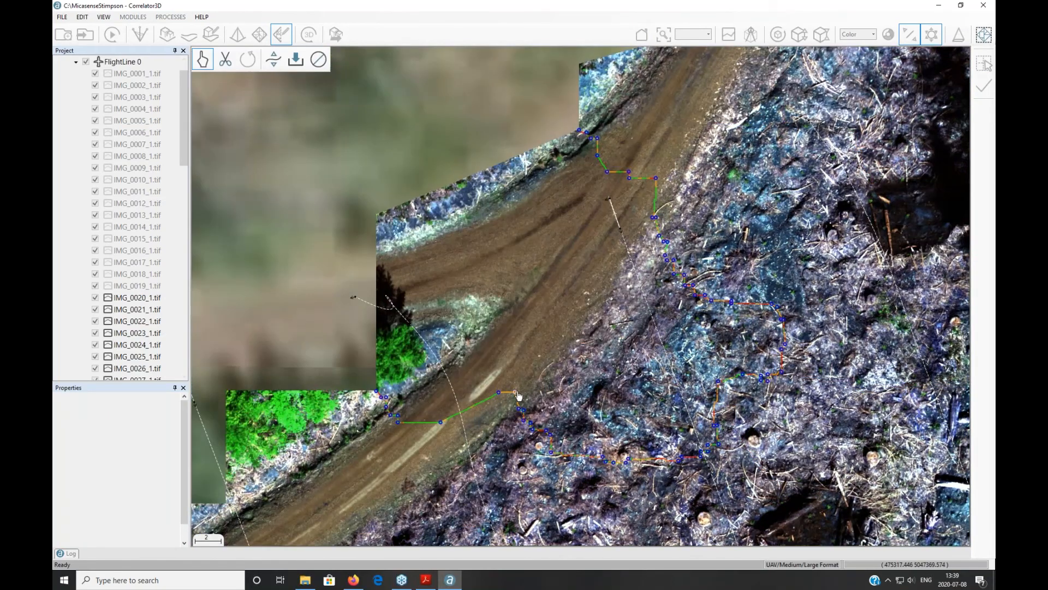
pyautogui.moveTo(517, 393); pyautogui.dragTo(523, 358)
pyautogui.moveTo(519, 408); pyautogui.dragTo(568, 387)
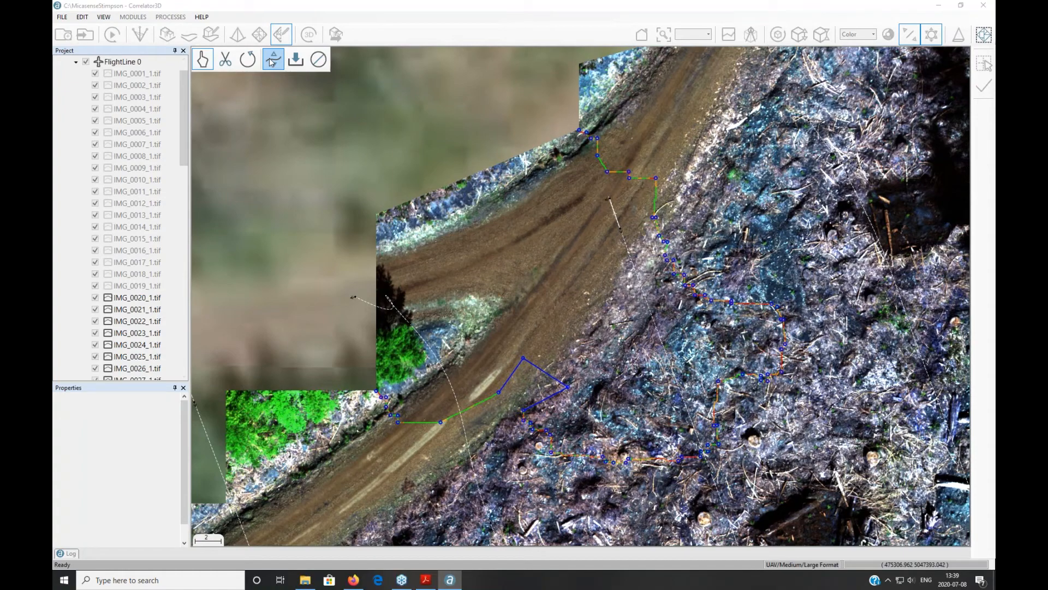
pyautogui.click(318, 59)
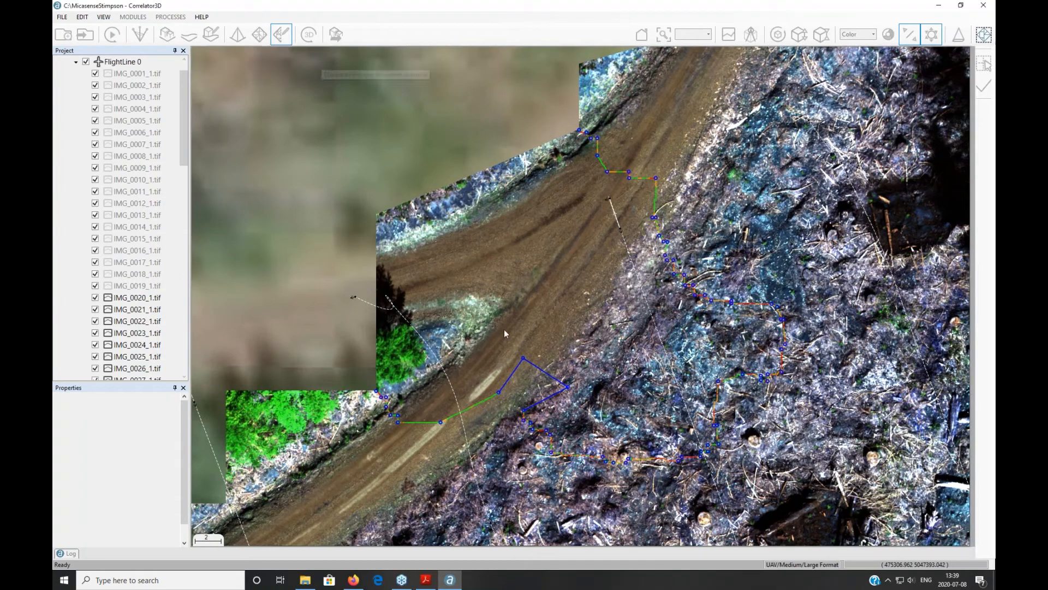
pyautogui.scroll(-8, 519, 337)
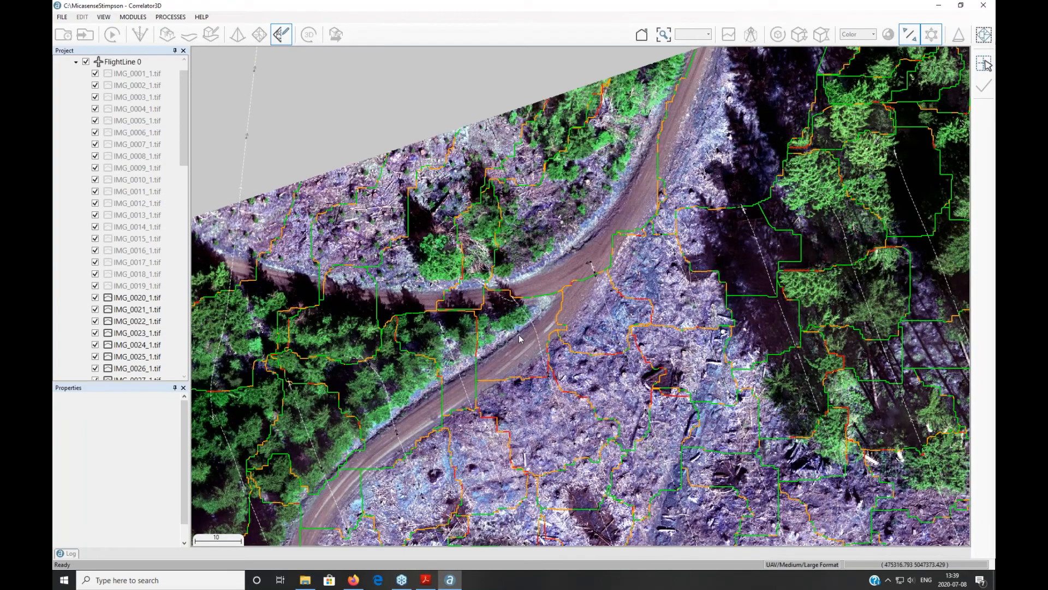
pyautogui.scroll(-8, 521, 340)
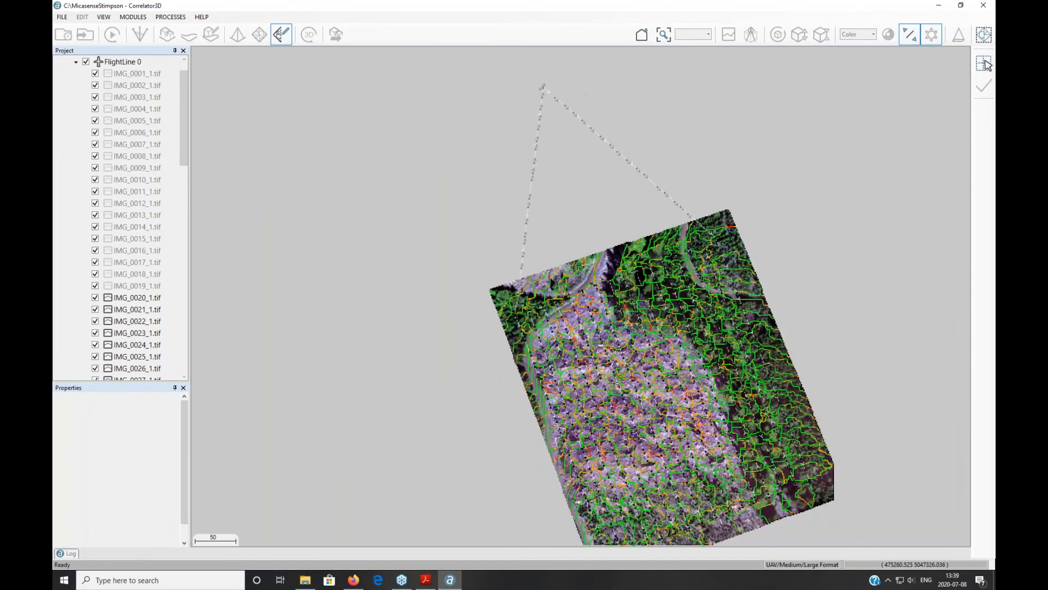
# Step: Recentre the mosaic, then exit mosaic editing and confirm unloading the project
pyautogui.moveTo(546, 336); pyautogui.dragTo(436, 267, button='middle')
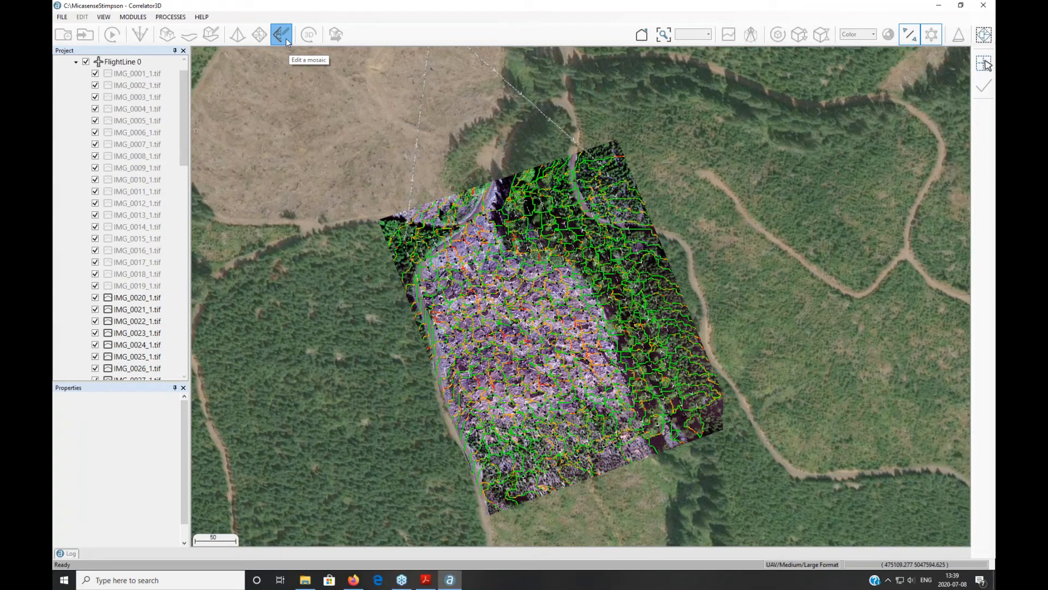
pyautogui.click(286, 39)
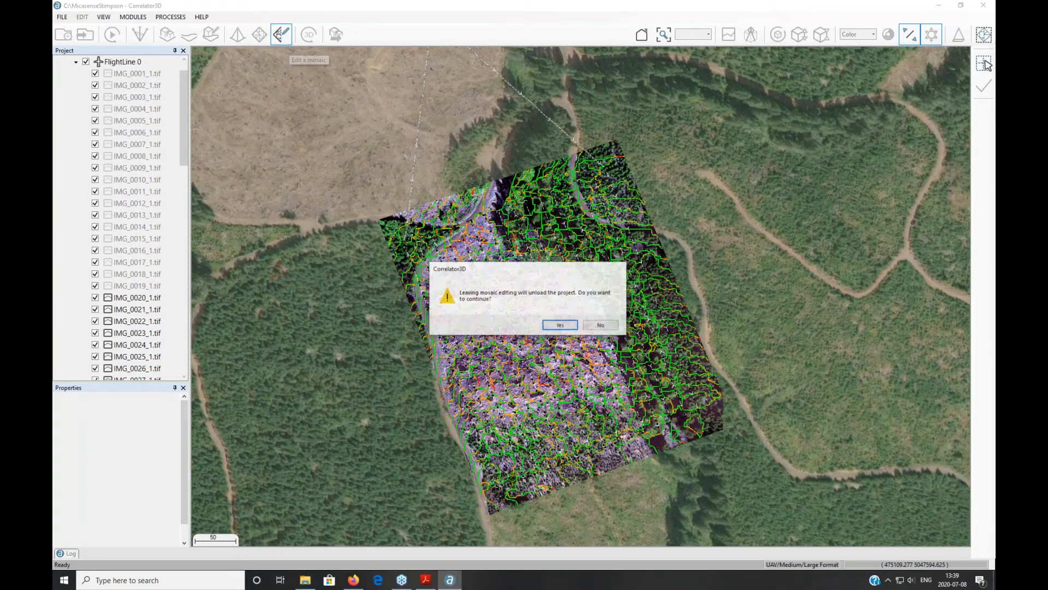
pyautogui.click(548, 326)
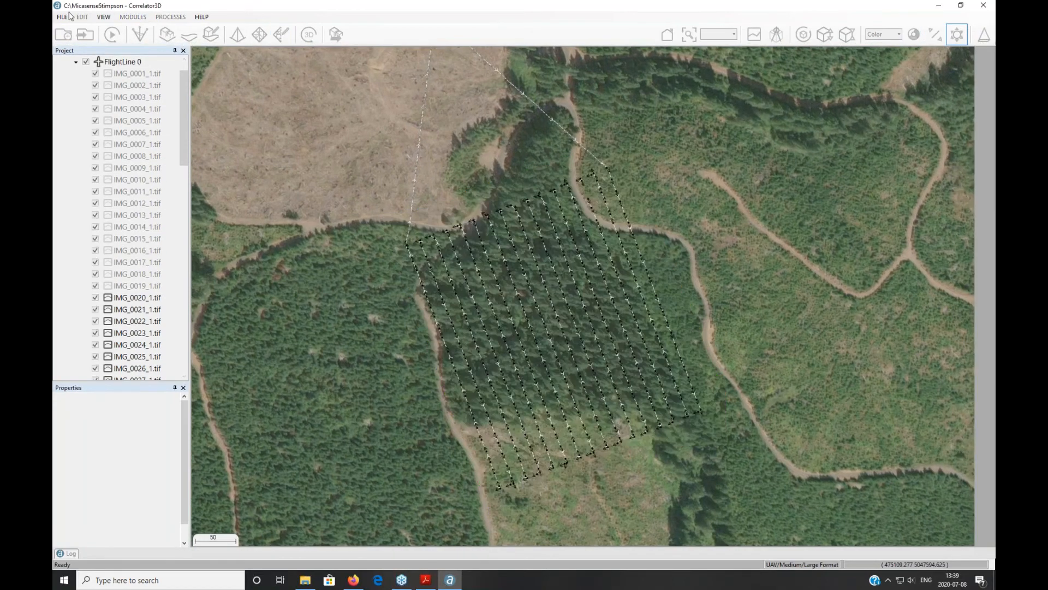
# Step: In FILE > Mosaic Export, set Mosaic Type to Index after briefly trying Reflectance
pyautogui.click(68, 16)
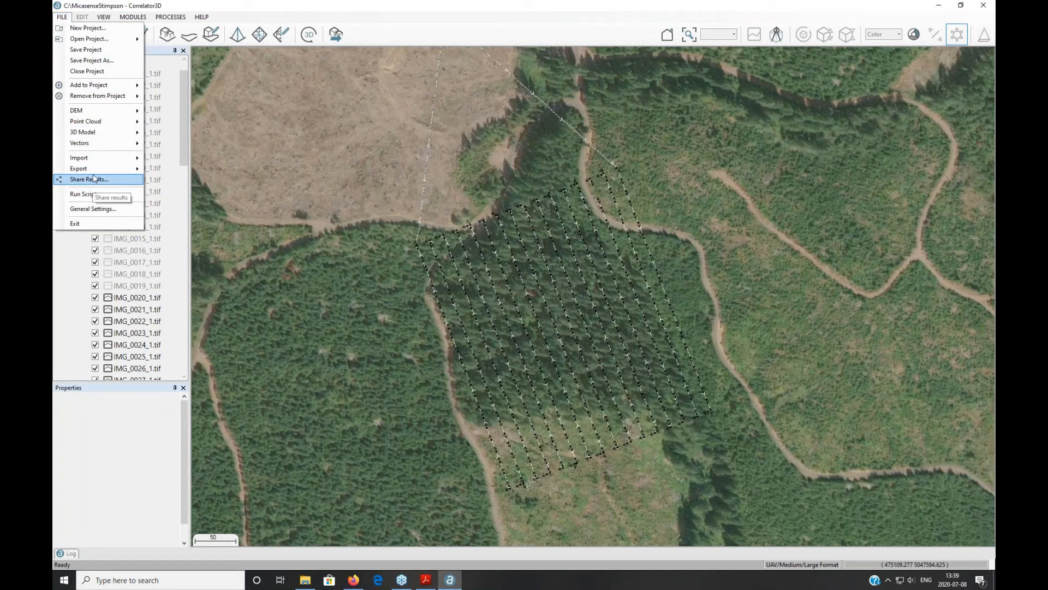
pyautogui.moveTo(112, 170)
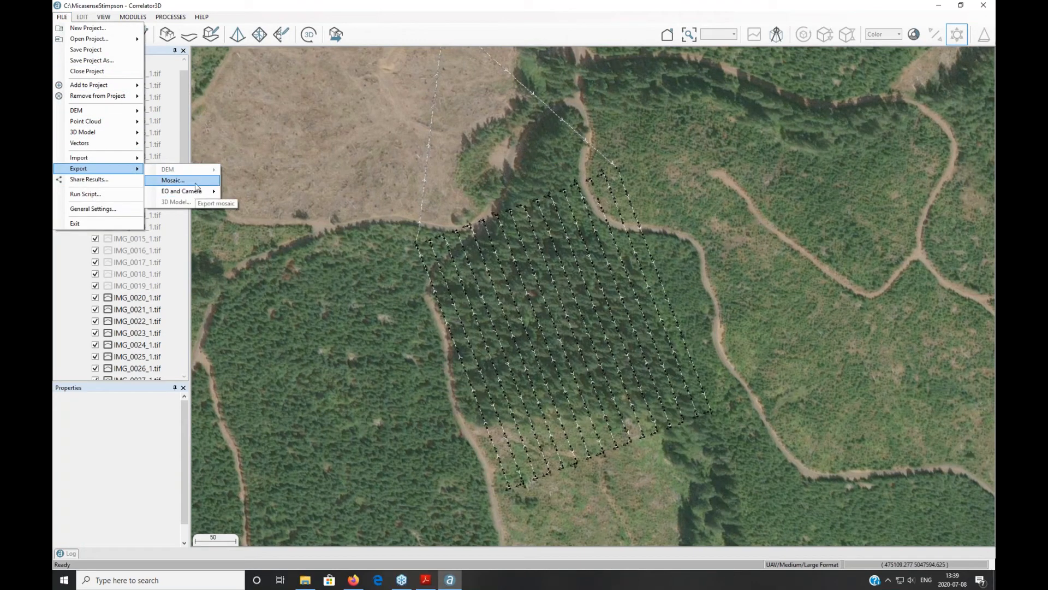
pyautogui.click(196, 184)
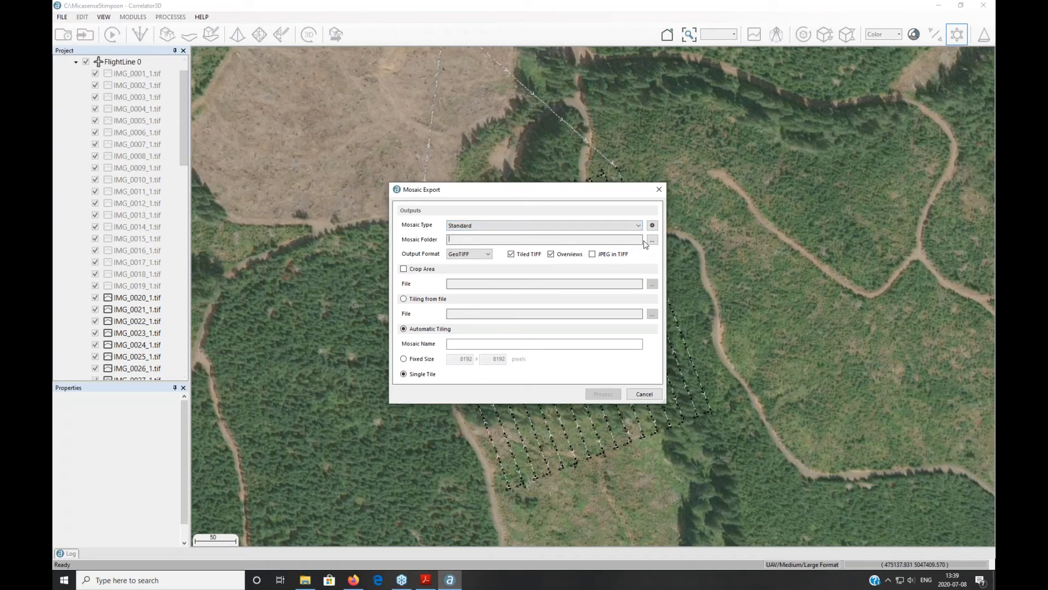
pyautogui.click(513, 225)
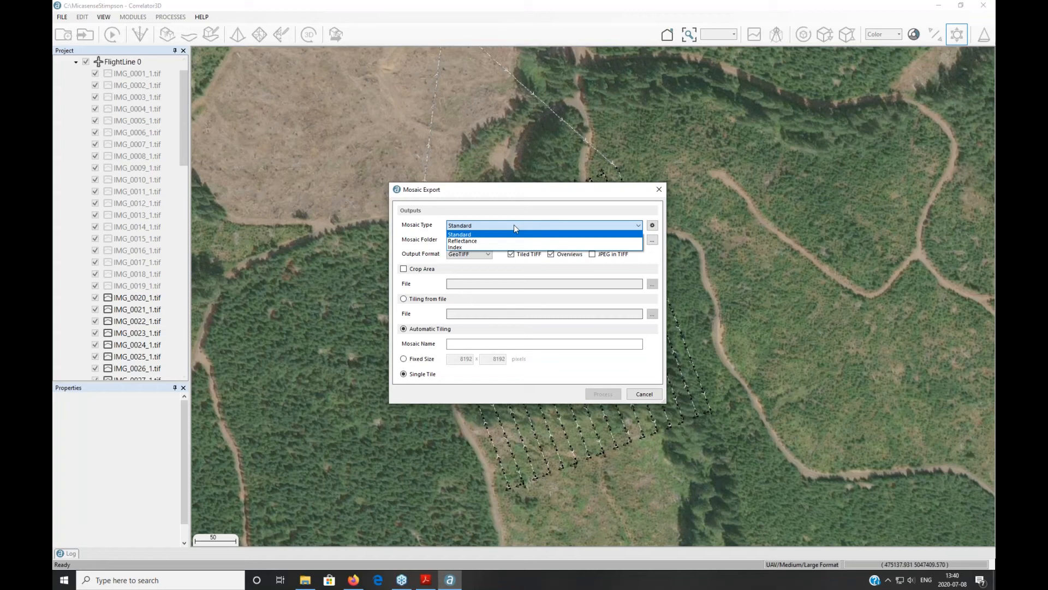
pyautogui.press('Down')
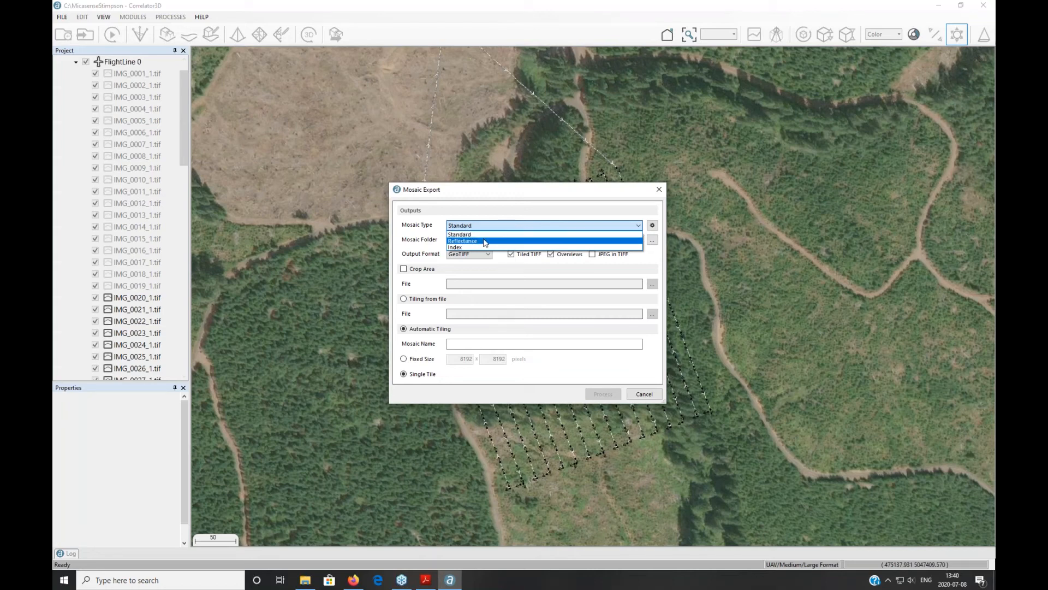
pyautogui.press('Return')
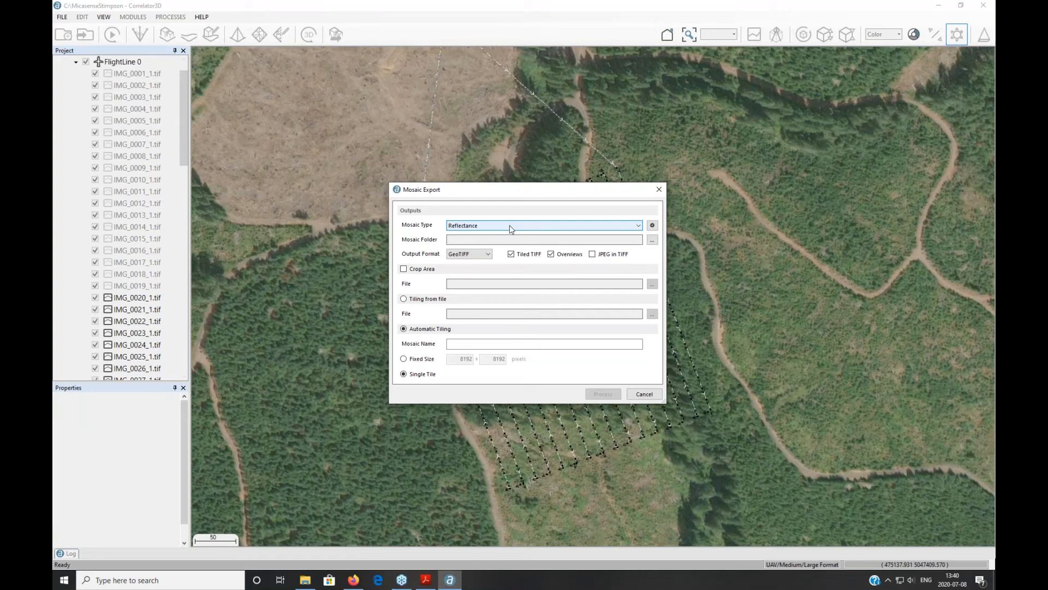
pyautogui.click(513, 227)
pyautogui.click(470, 247)
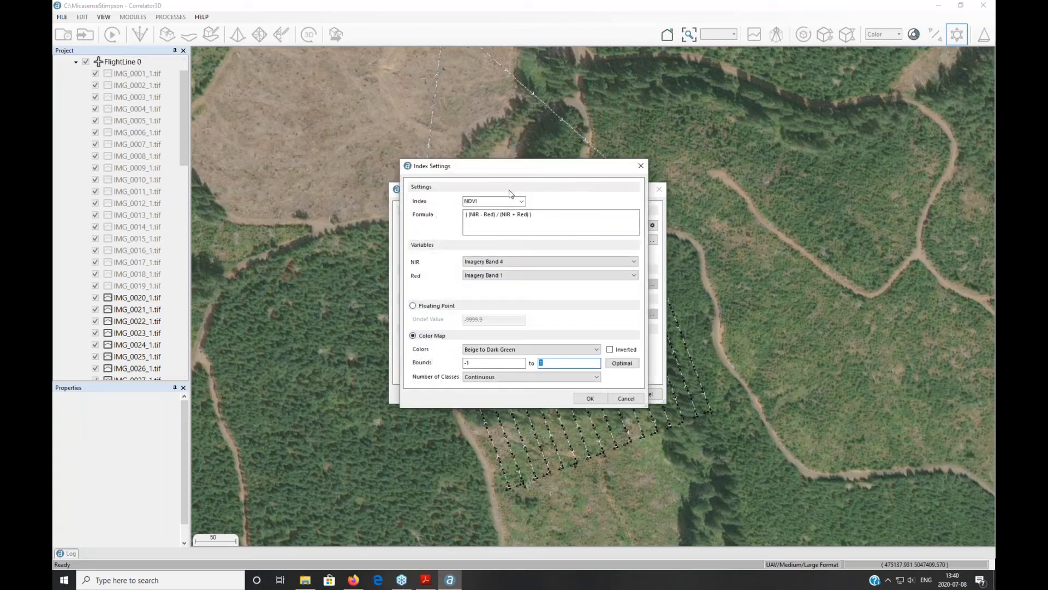
# Step: Switch the index to Custom with formula (a+b), keeping variable a on Imagery Band 1
pyautogui.click(512, 200)
pyautogui.click(523, 202)
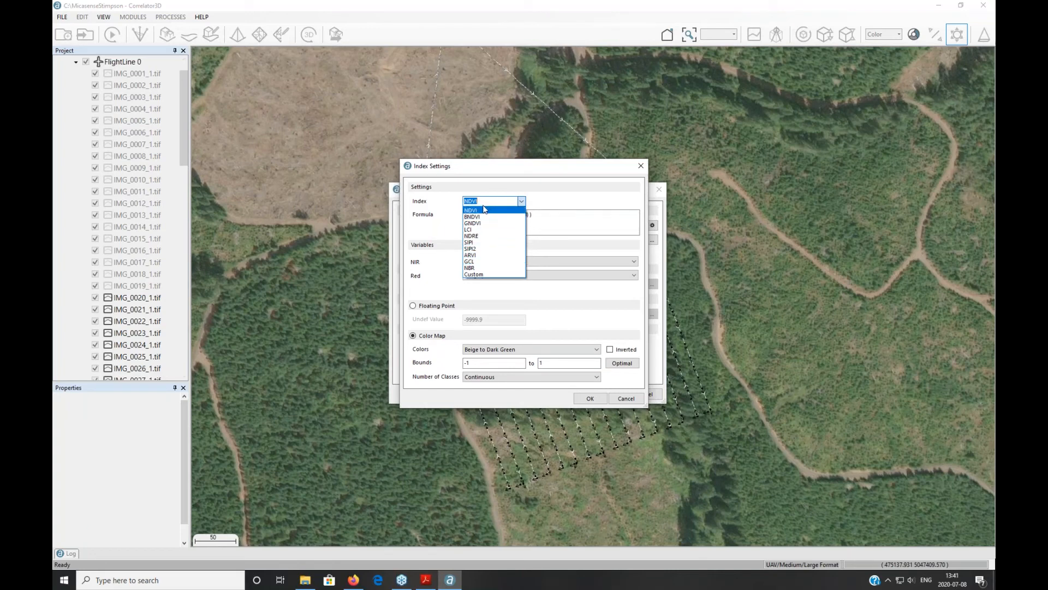
pyautogui.click(481, 274)
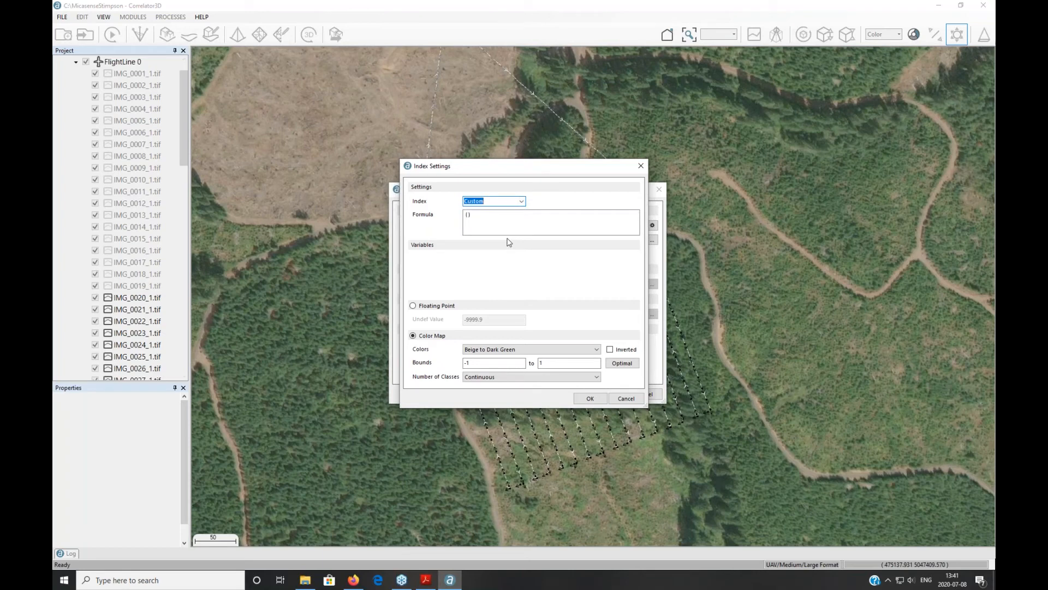
pyautogui.click(468, 214)
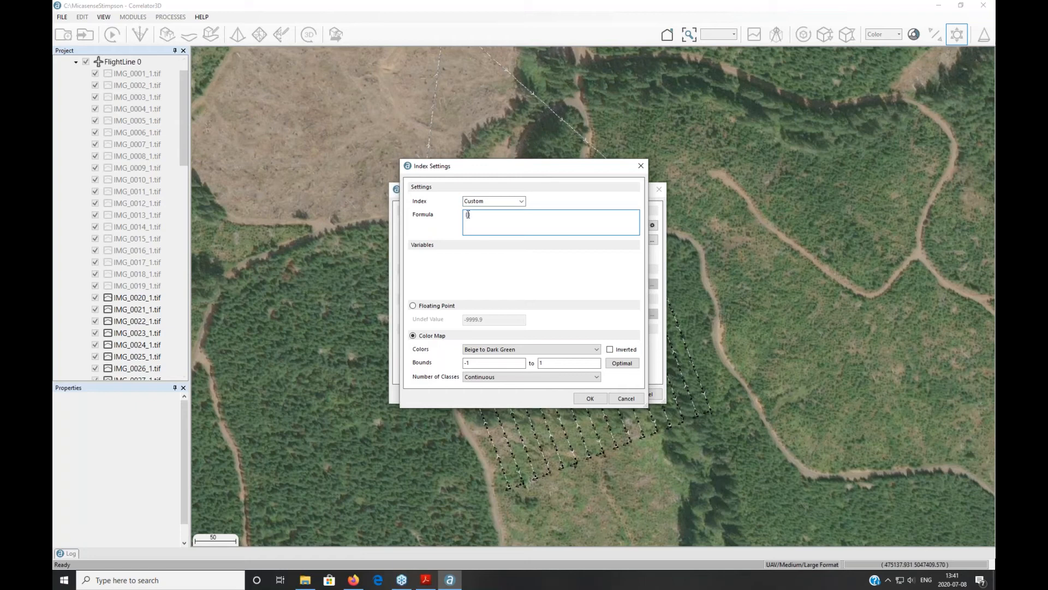
pyautogui.write('a')
pyautogui.write('+1')
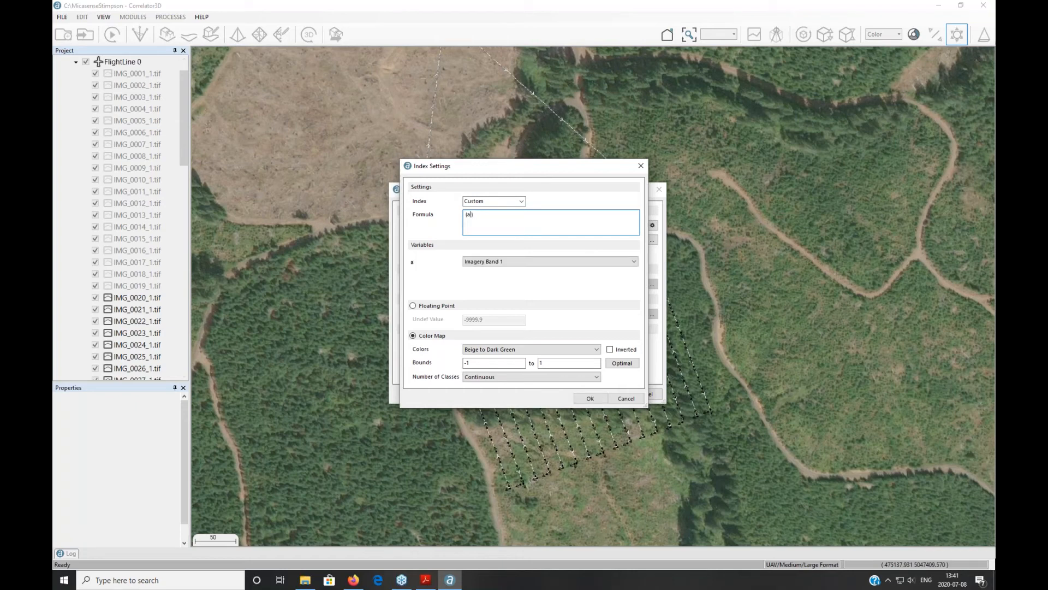
pyautogui.write('b')
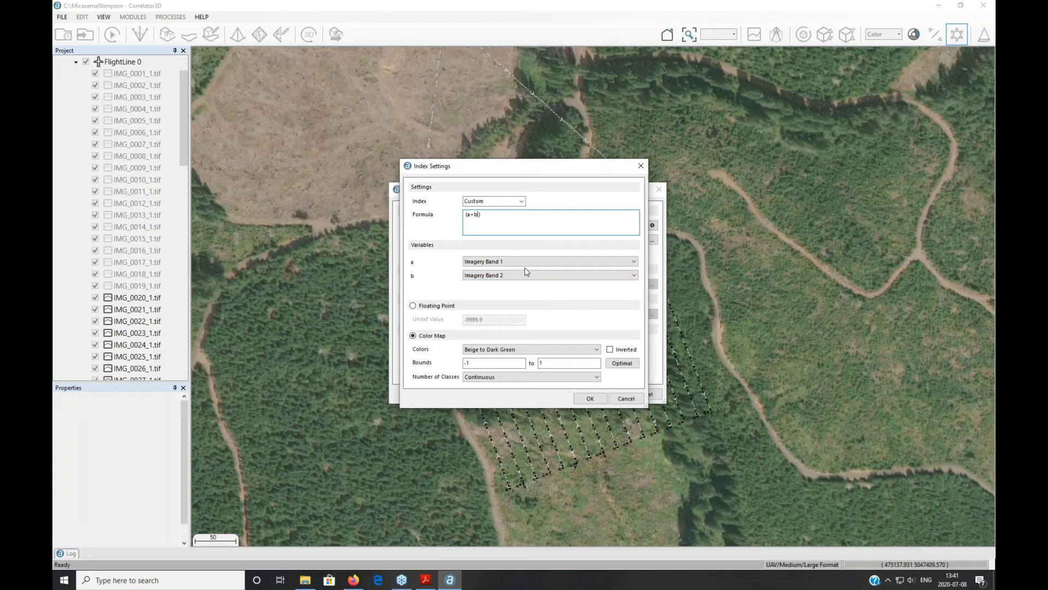
pyautogui.click(607, 262)
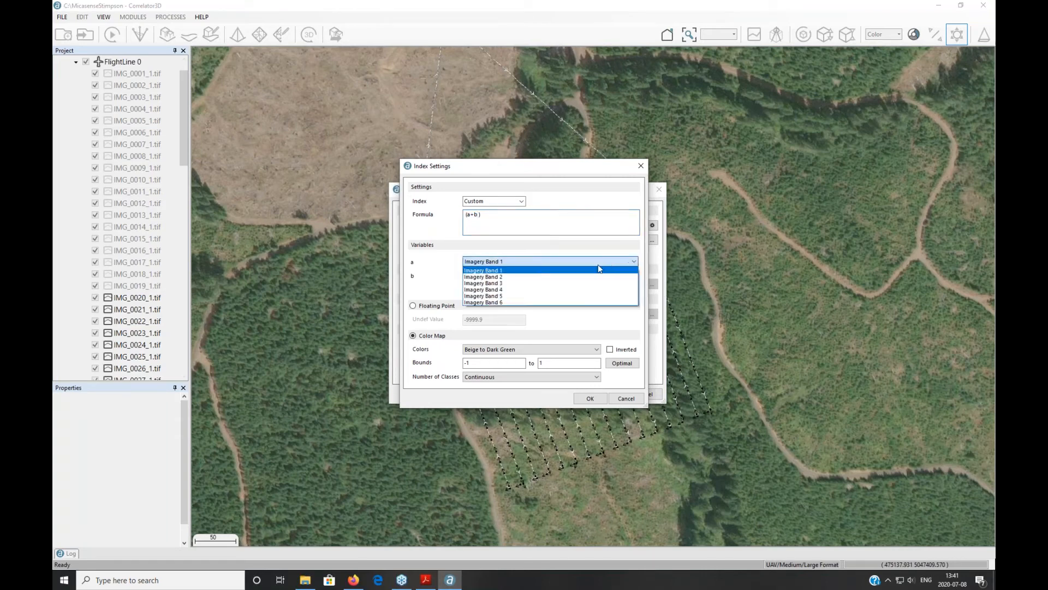
pyautogui.click(503, 270)
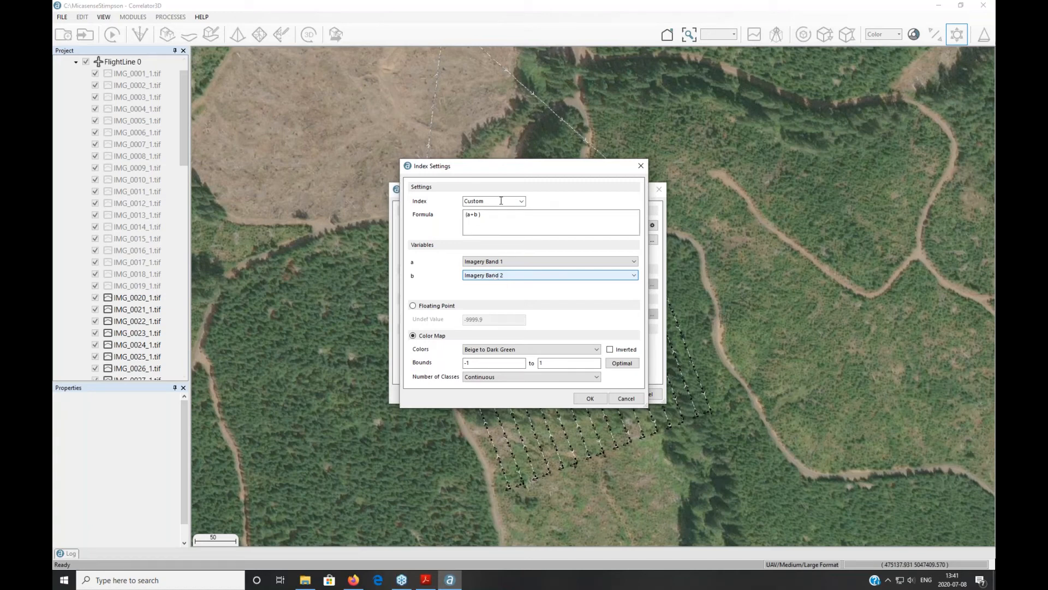
pyautogui.click(520, 200)
# Step: Set NDVI with Red on Imagery Band 3, floating-point output, then close Index Settings
pyautogui.click(520, 200)
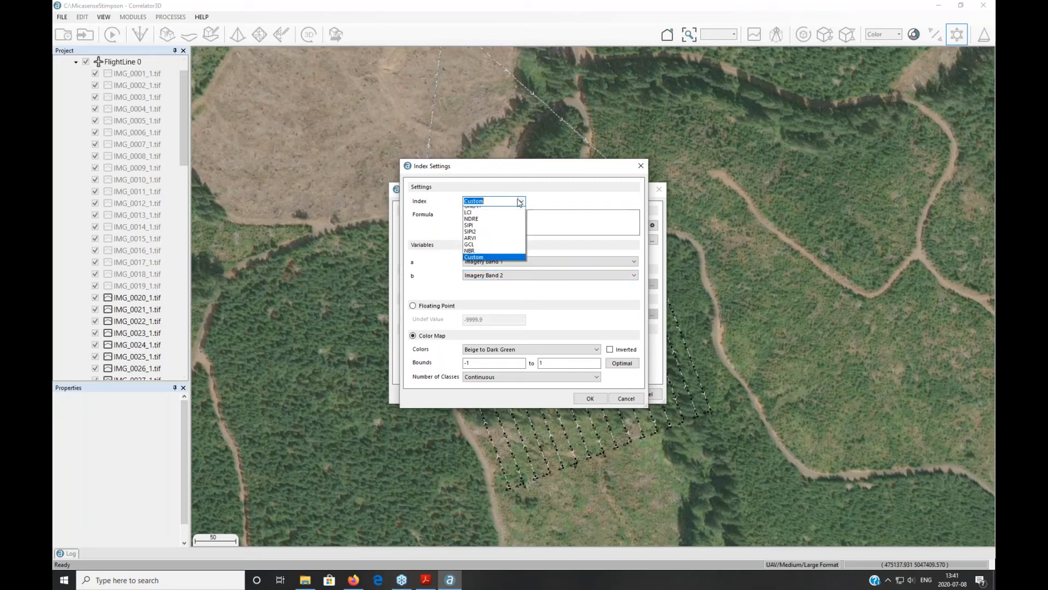
pyautogui.click(482, 261)
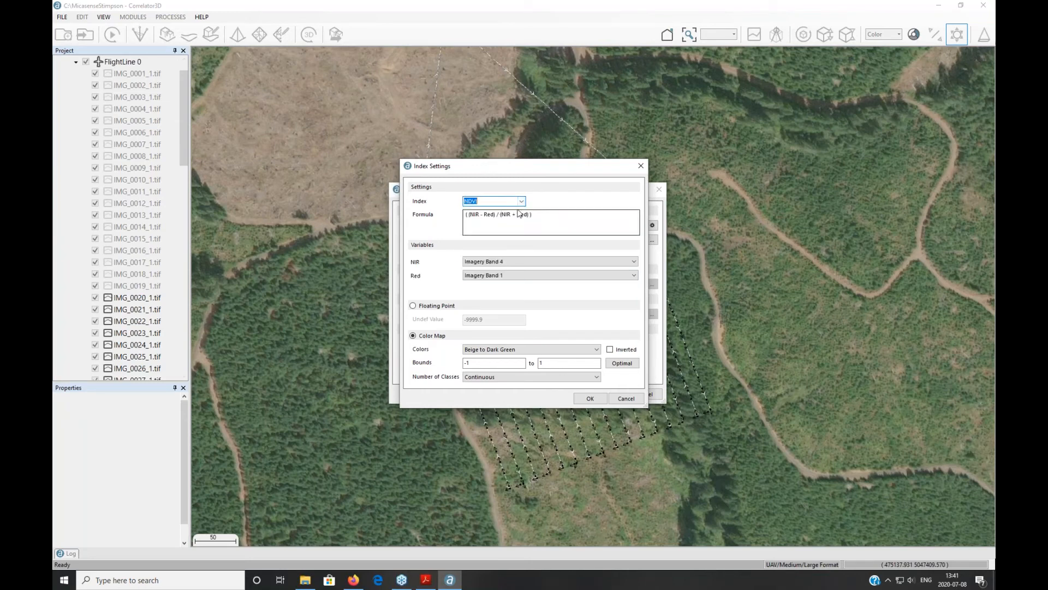
pyautogui.click(482, 274)
pyautogui.click(466, 284)
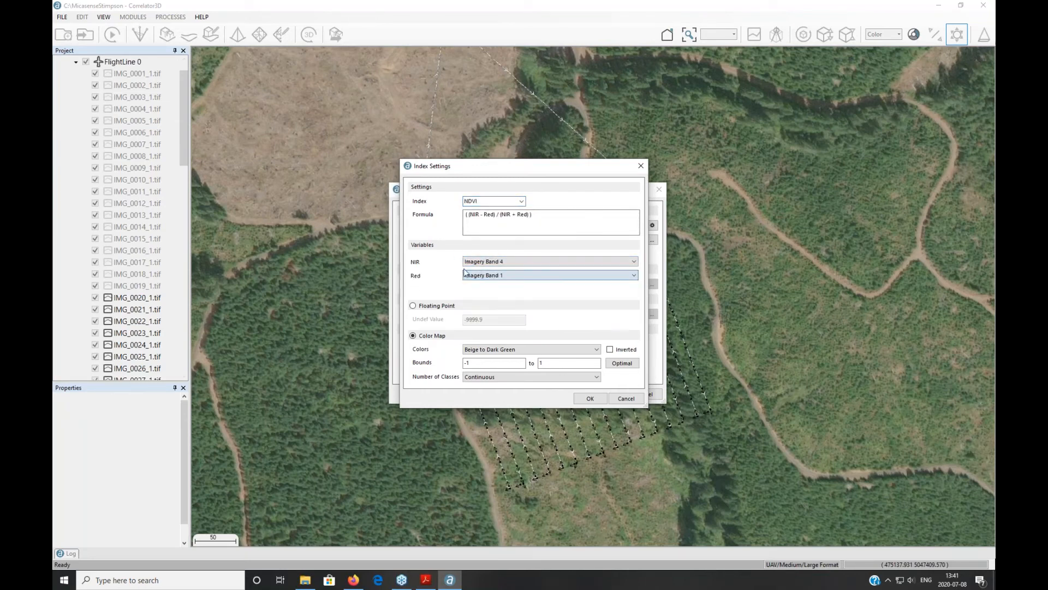
pyautogui.click(480, 276)
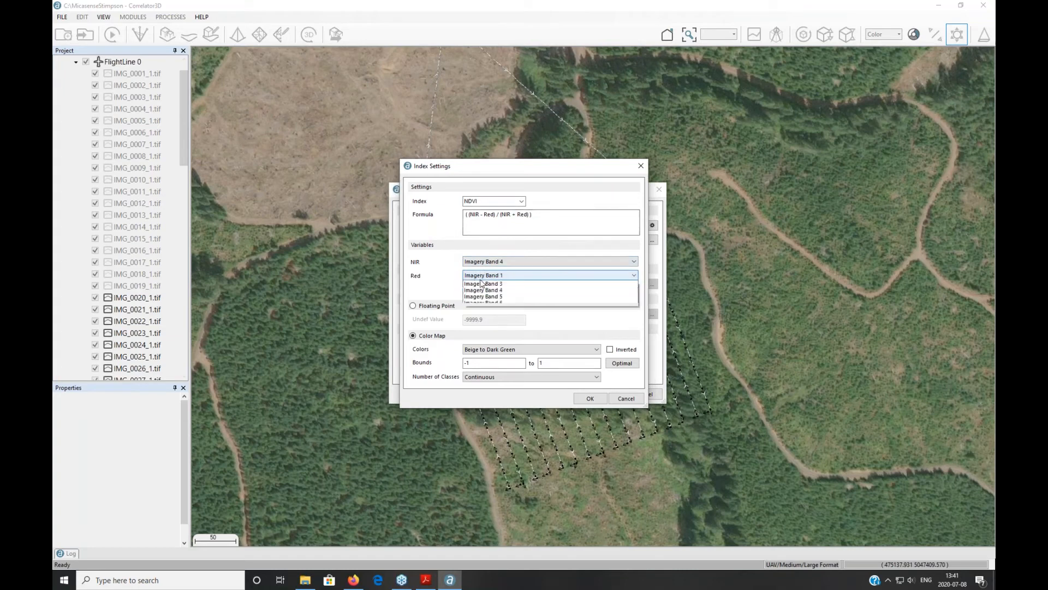
pyautogui.click(486, 295)
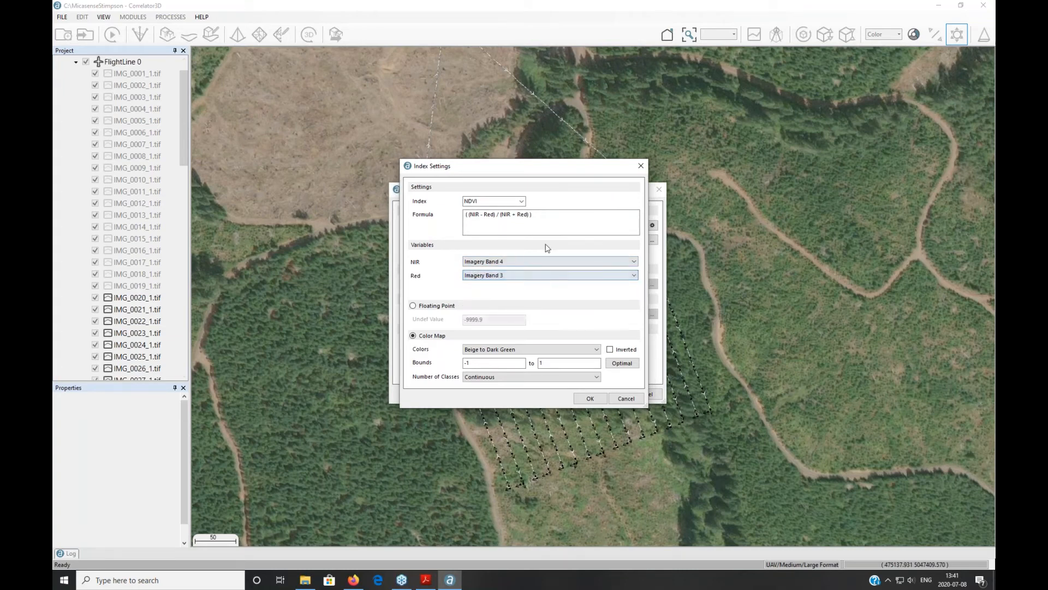
pyautogui.click(431, 308)
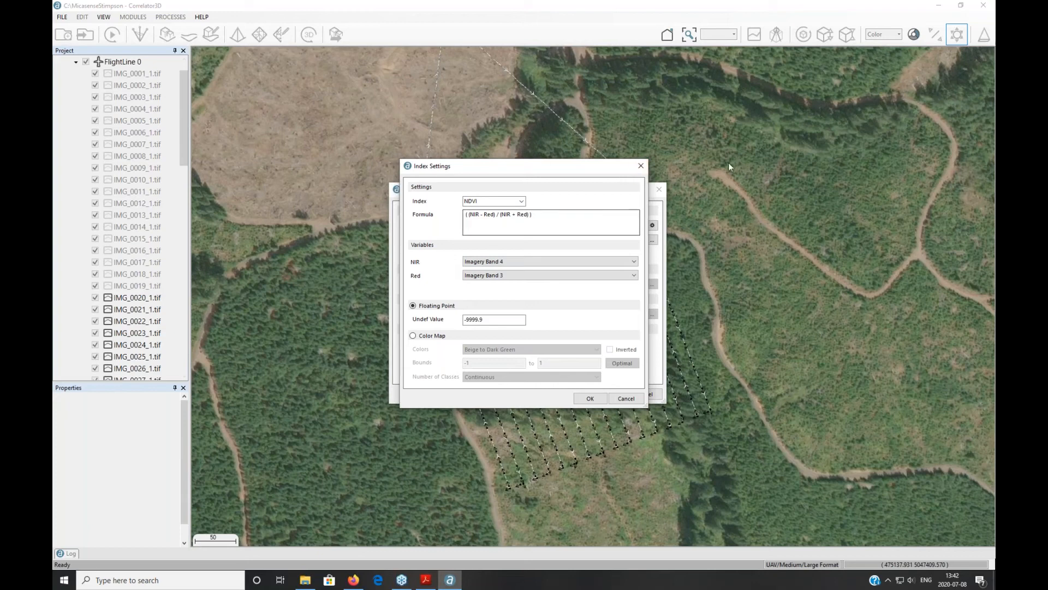
pyautogui.click(637, 169)
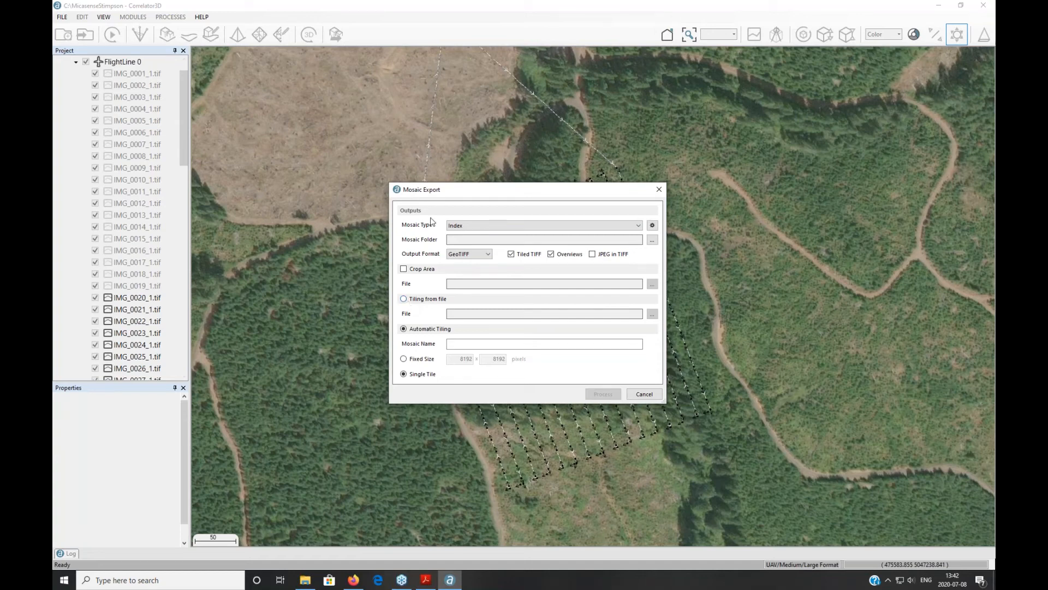
# Step: Click into the Mosaic Name field, then close Mosaic Export without exporting
pyautogui.click(458, 345)
pyautogui.click(659, 189)
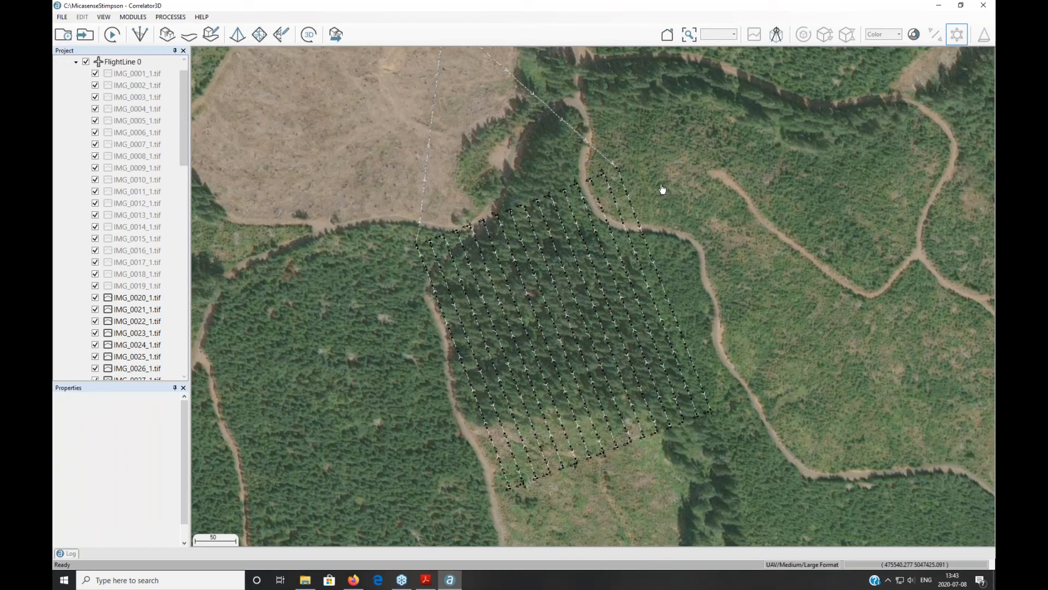
# Step: Bring up the FILE menu to reach the Share Results command
pyautogui.click(62, 17)
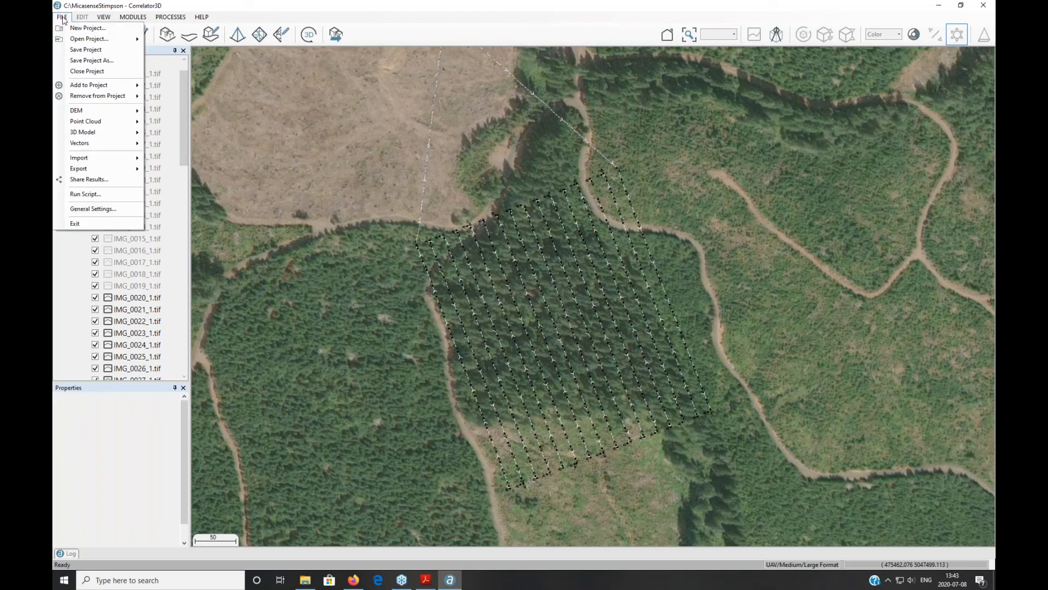
pyautogui.moveTo(104, 167)
# Step: Open Share Results for Cesium, tick DEM, acknowledge the DEM-required warning, then close it
pyautogui.click(117, 180)
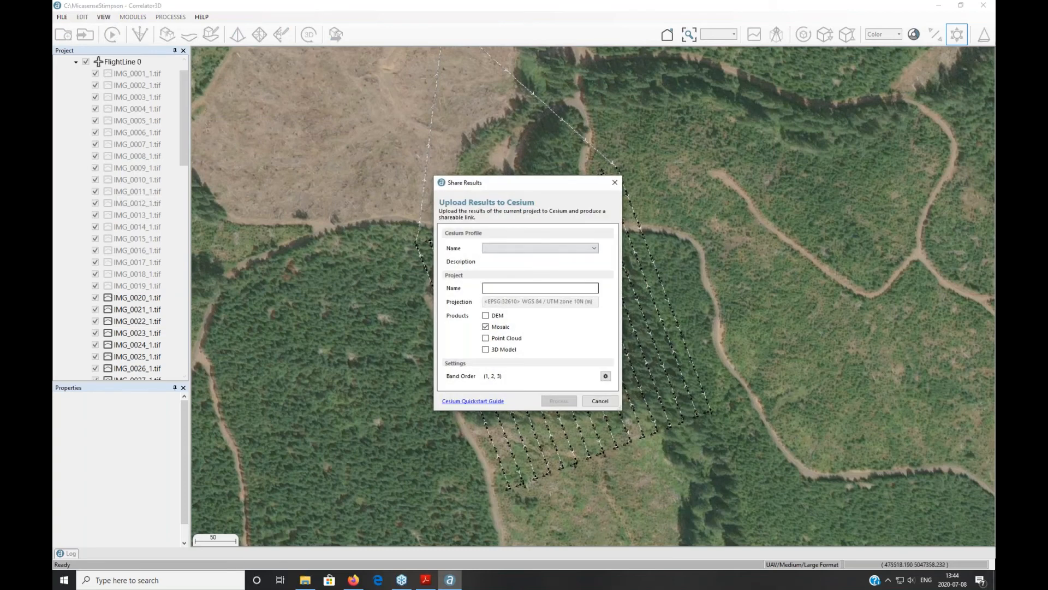
pyautogui.click(485, 316)
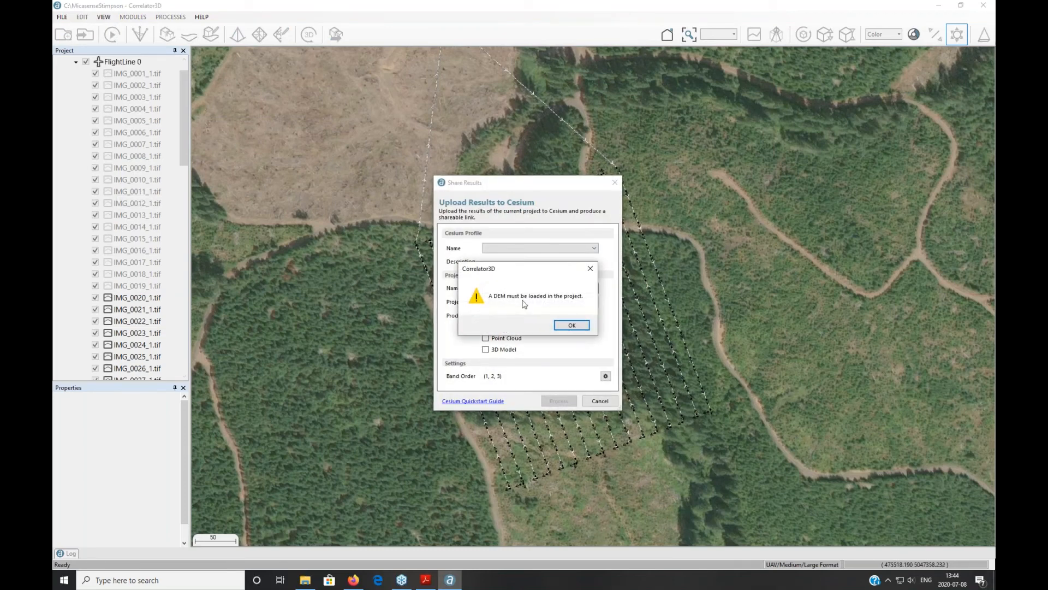
pyautogui.click(592, 269)
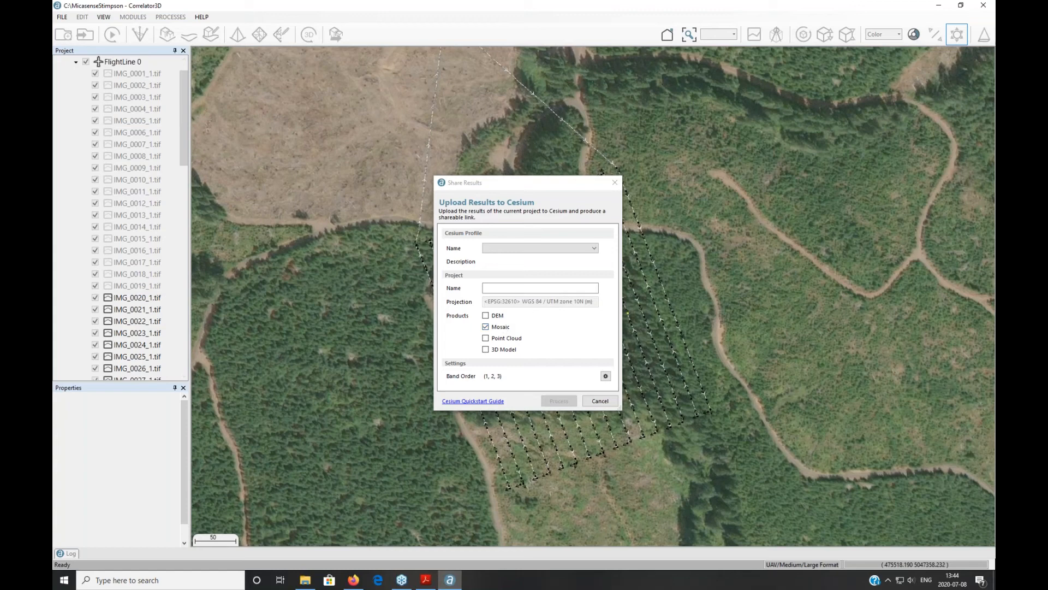
pyautogui.click(615, 183)
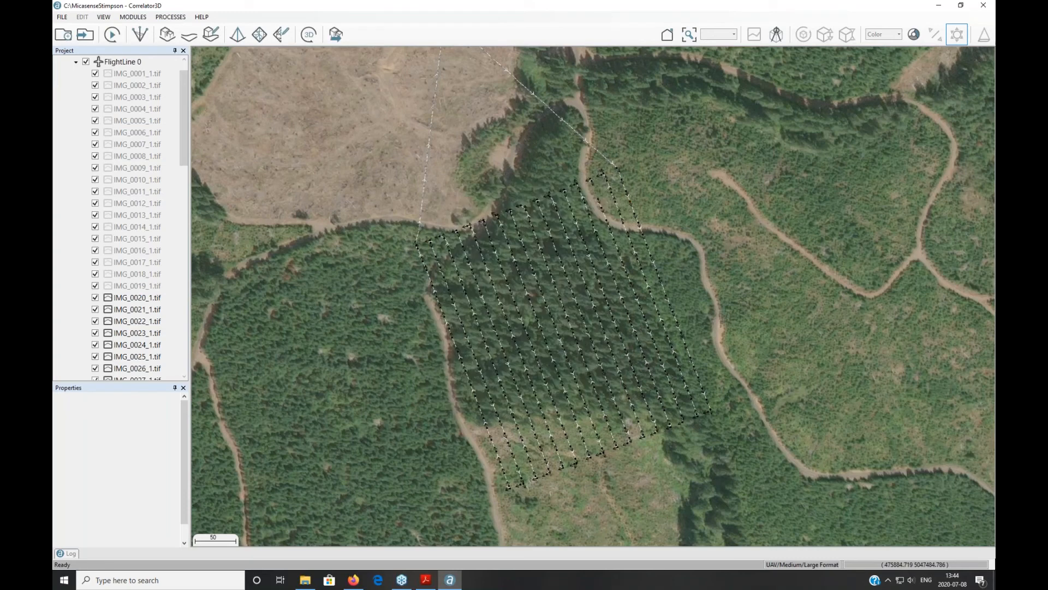